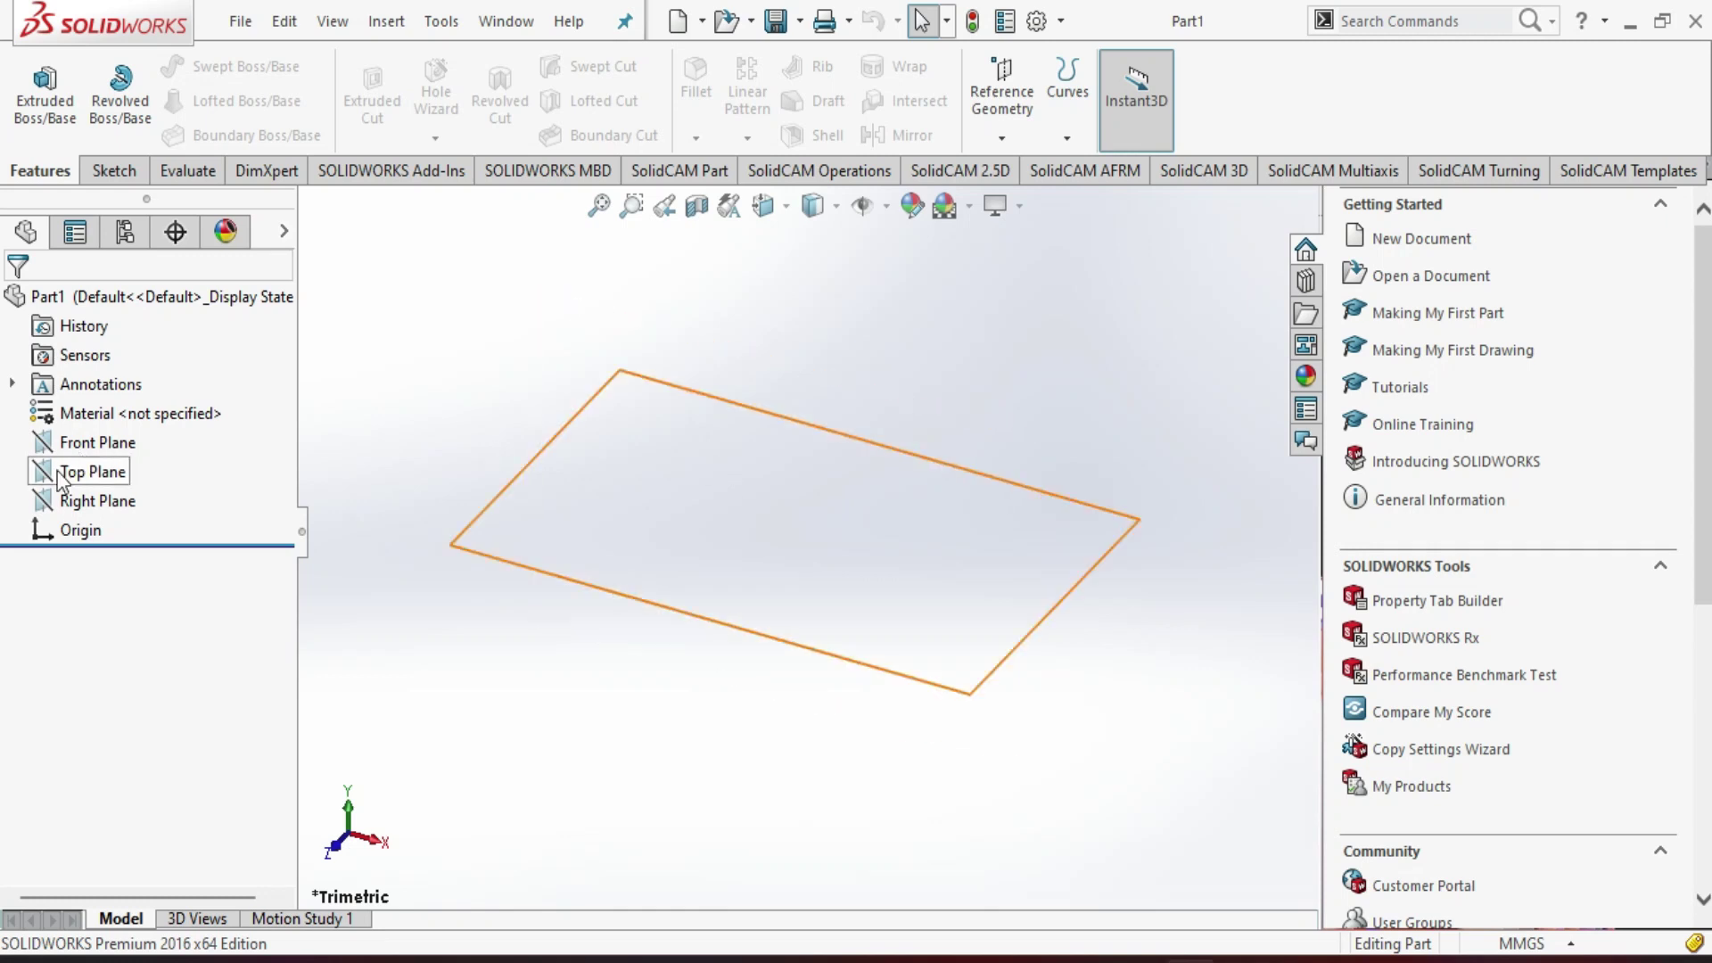
- Sketch a 50 mm diameter circle at the origin on the Front Plane
click(75, 442)
click(84, 419)
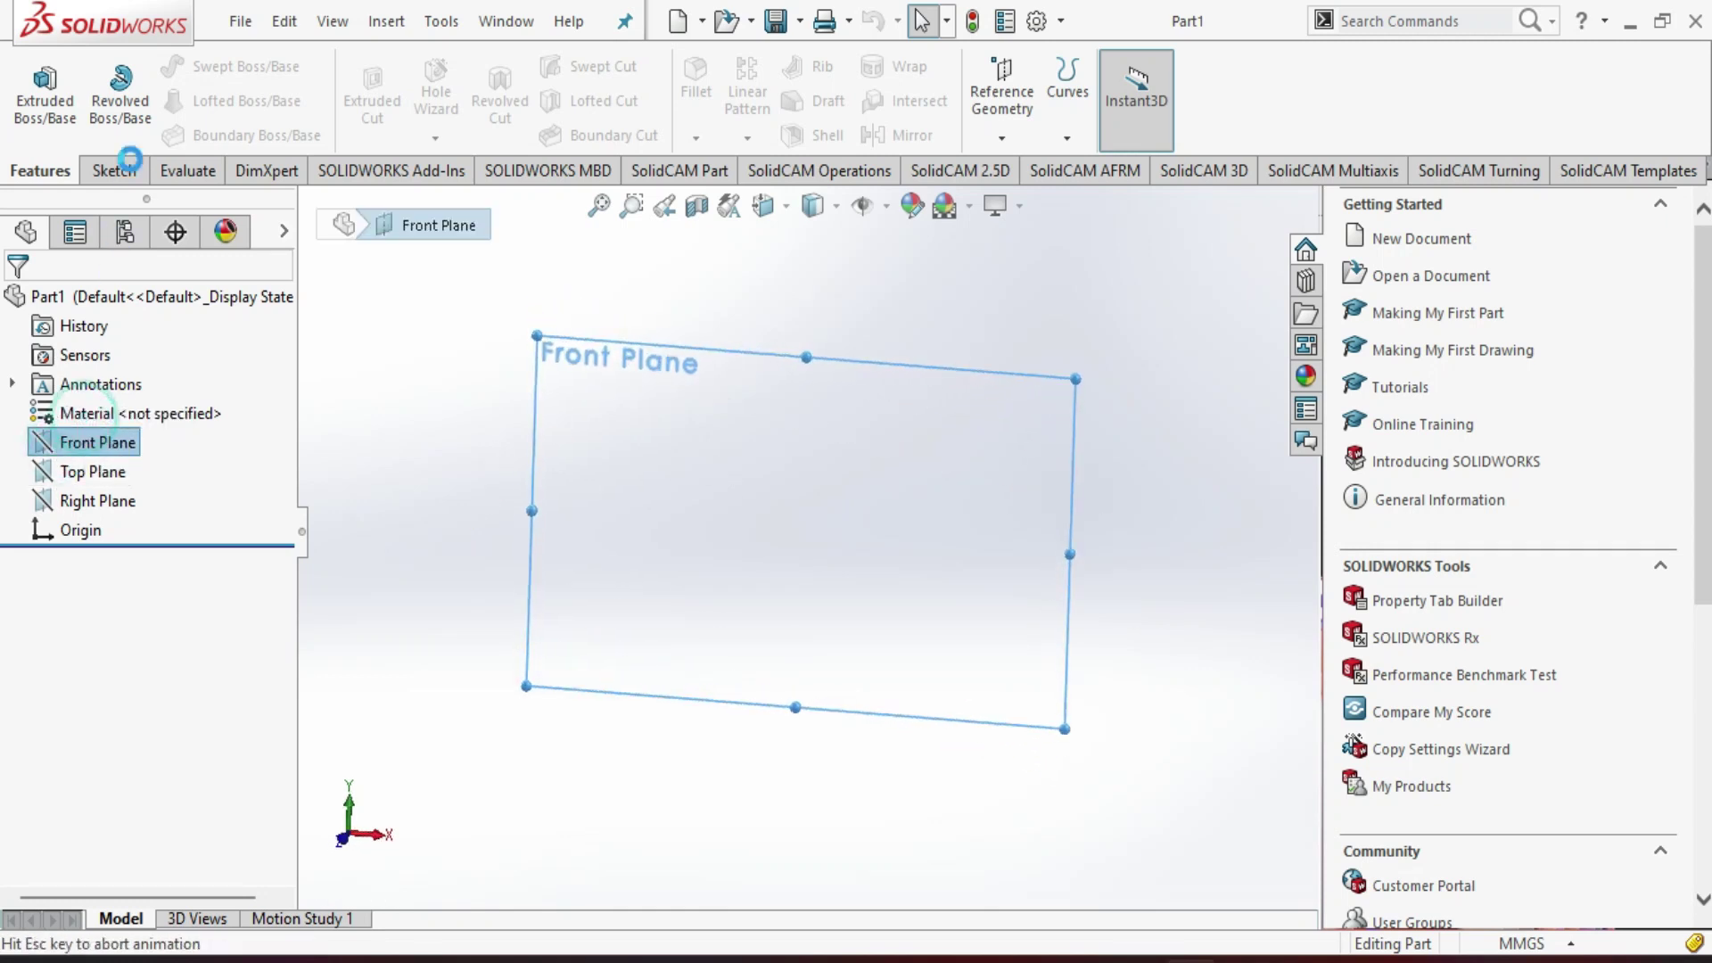
click(215, 70)
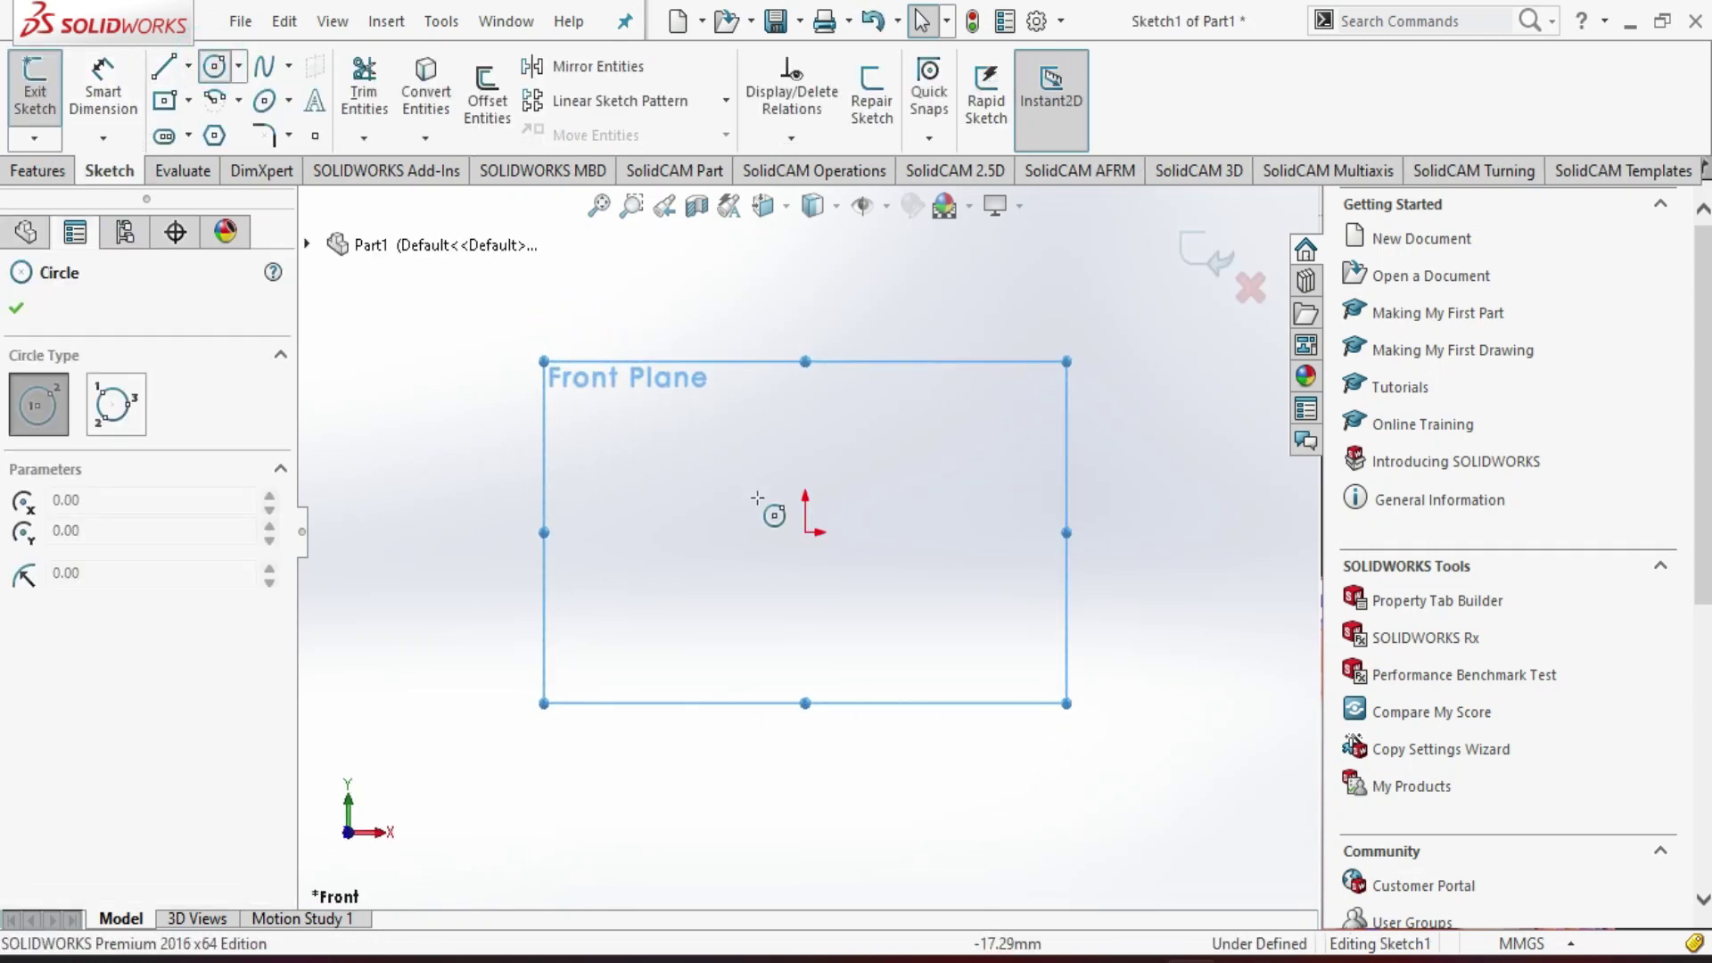
click(805, 533)
click(821, 458)
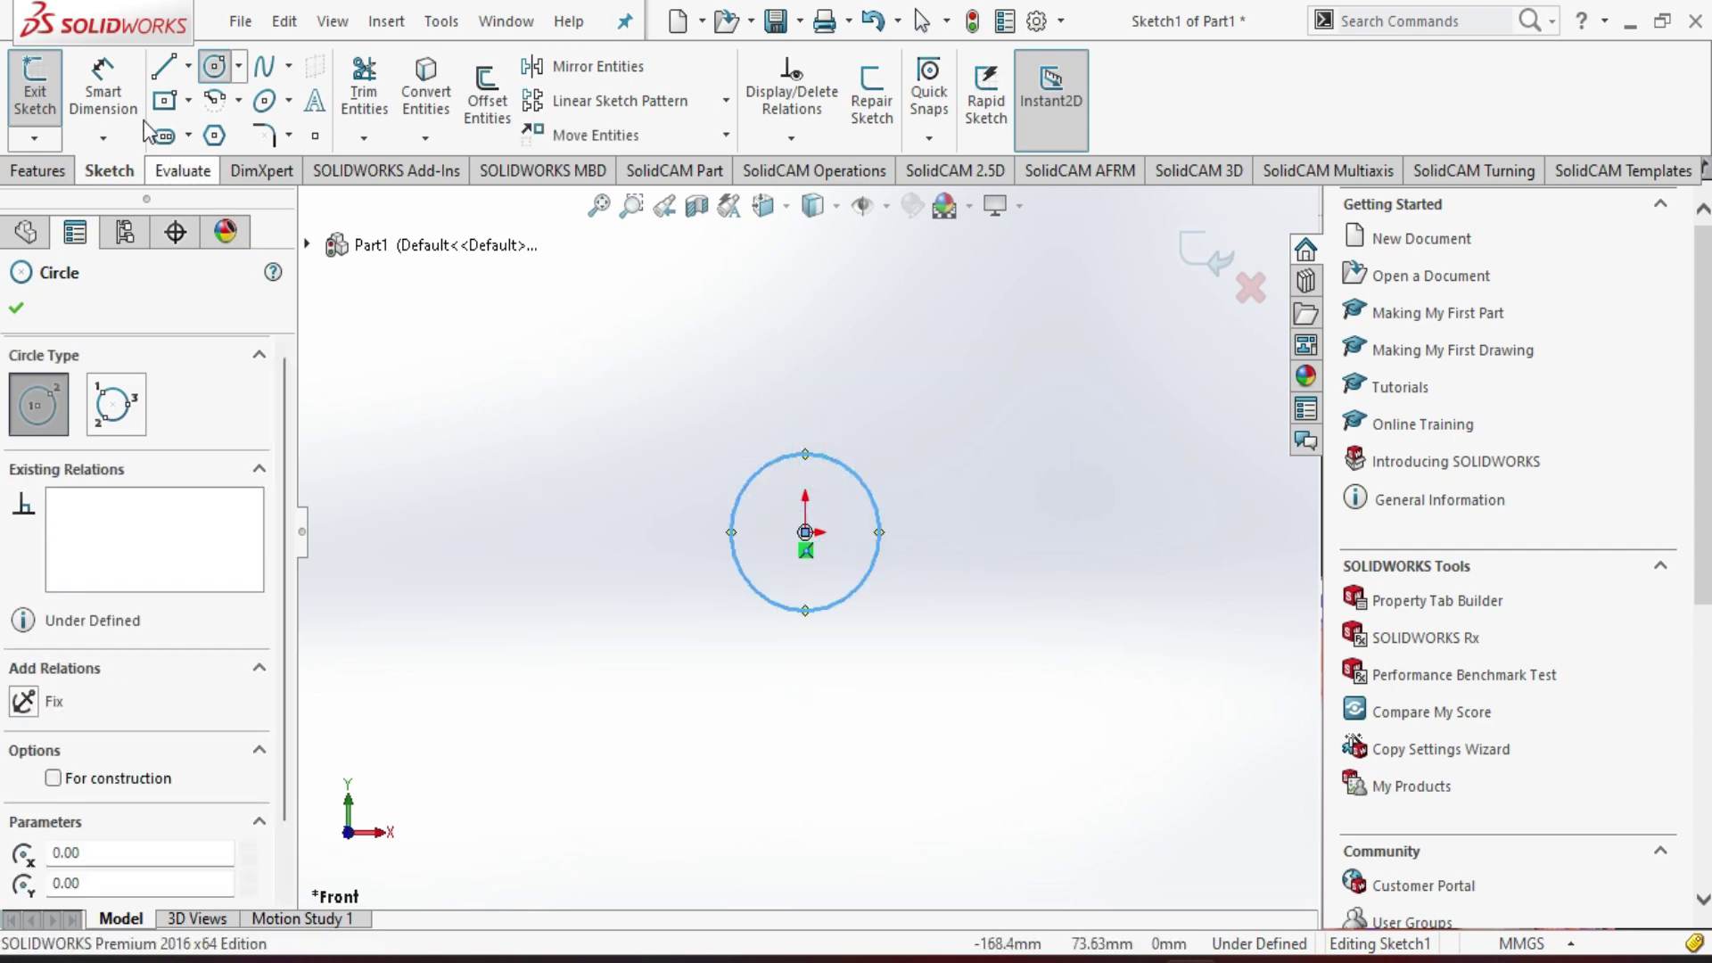
click(103, 89)
click(752, 585)
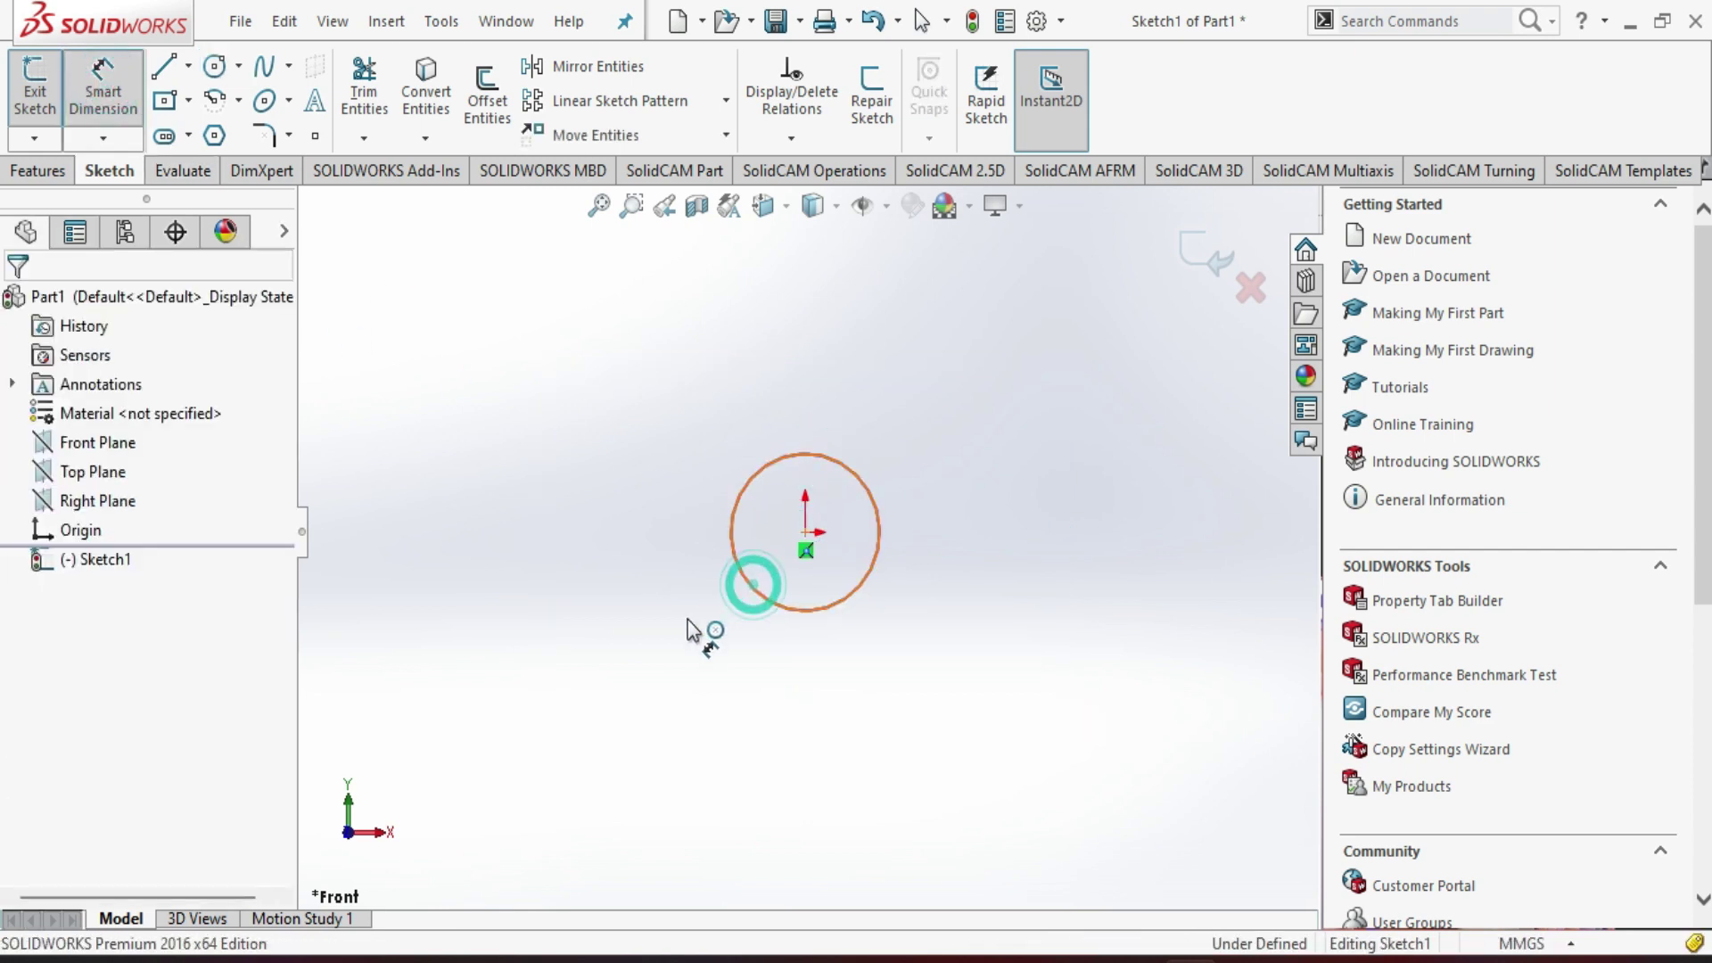
click(687, 635)
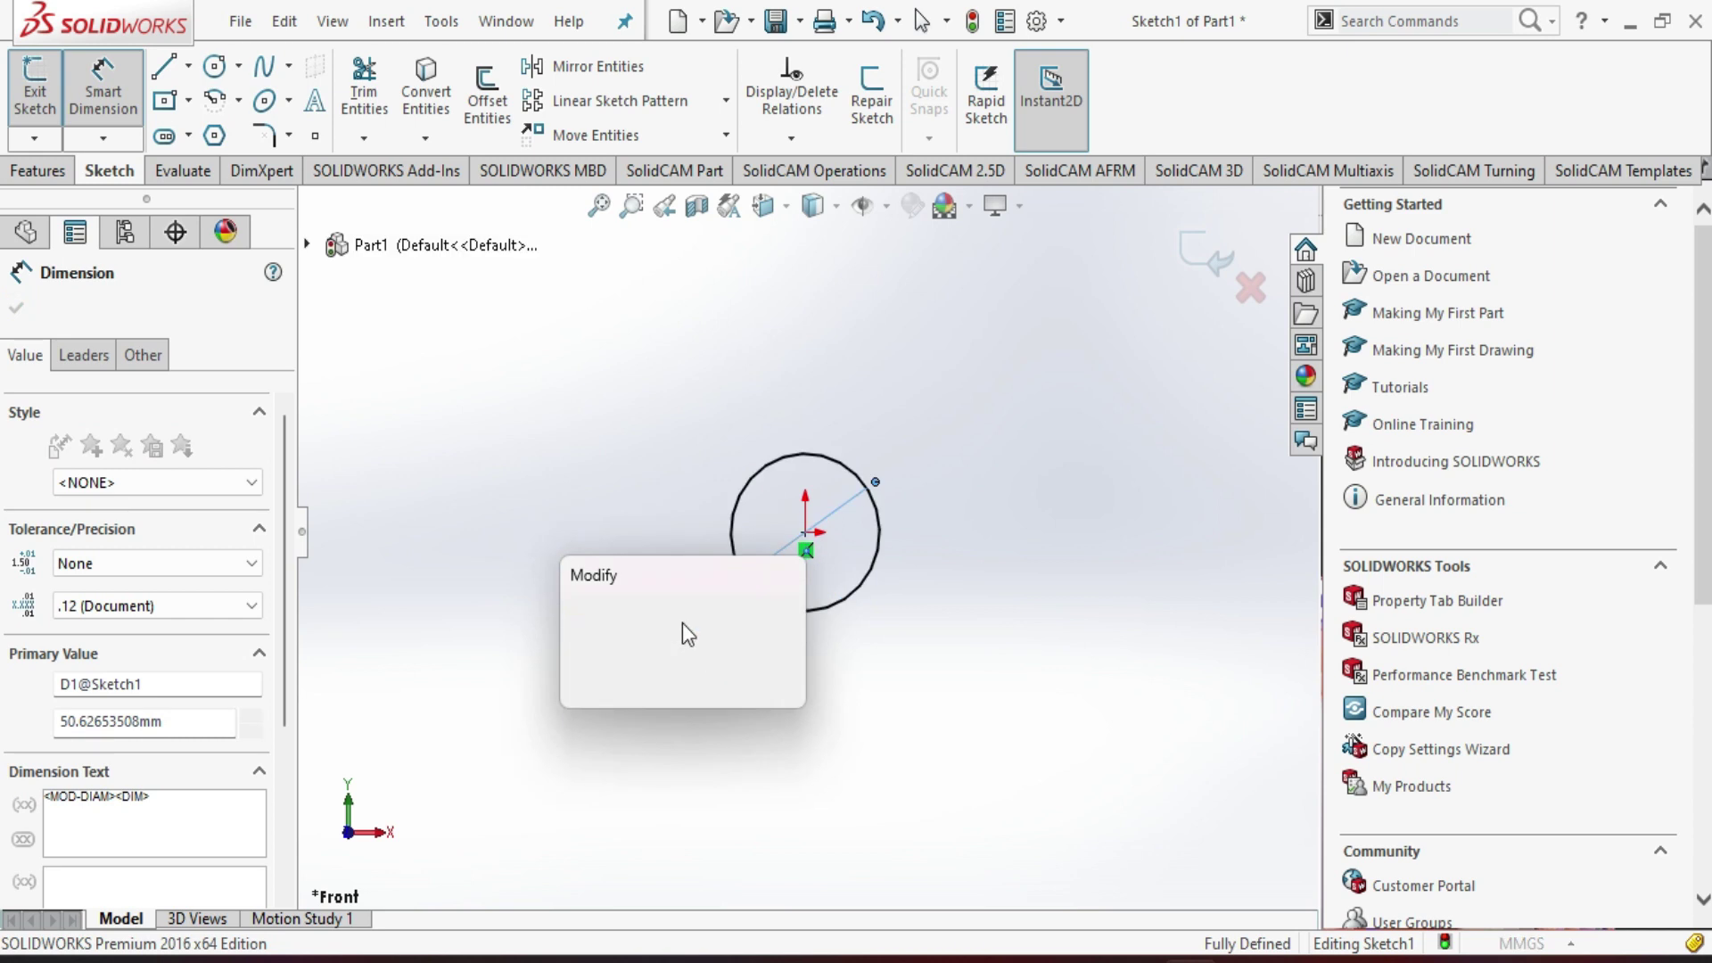
text(50)
key(Return)
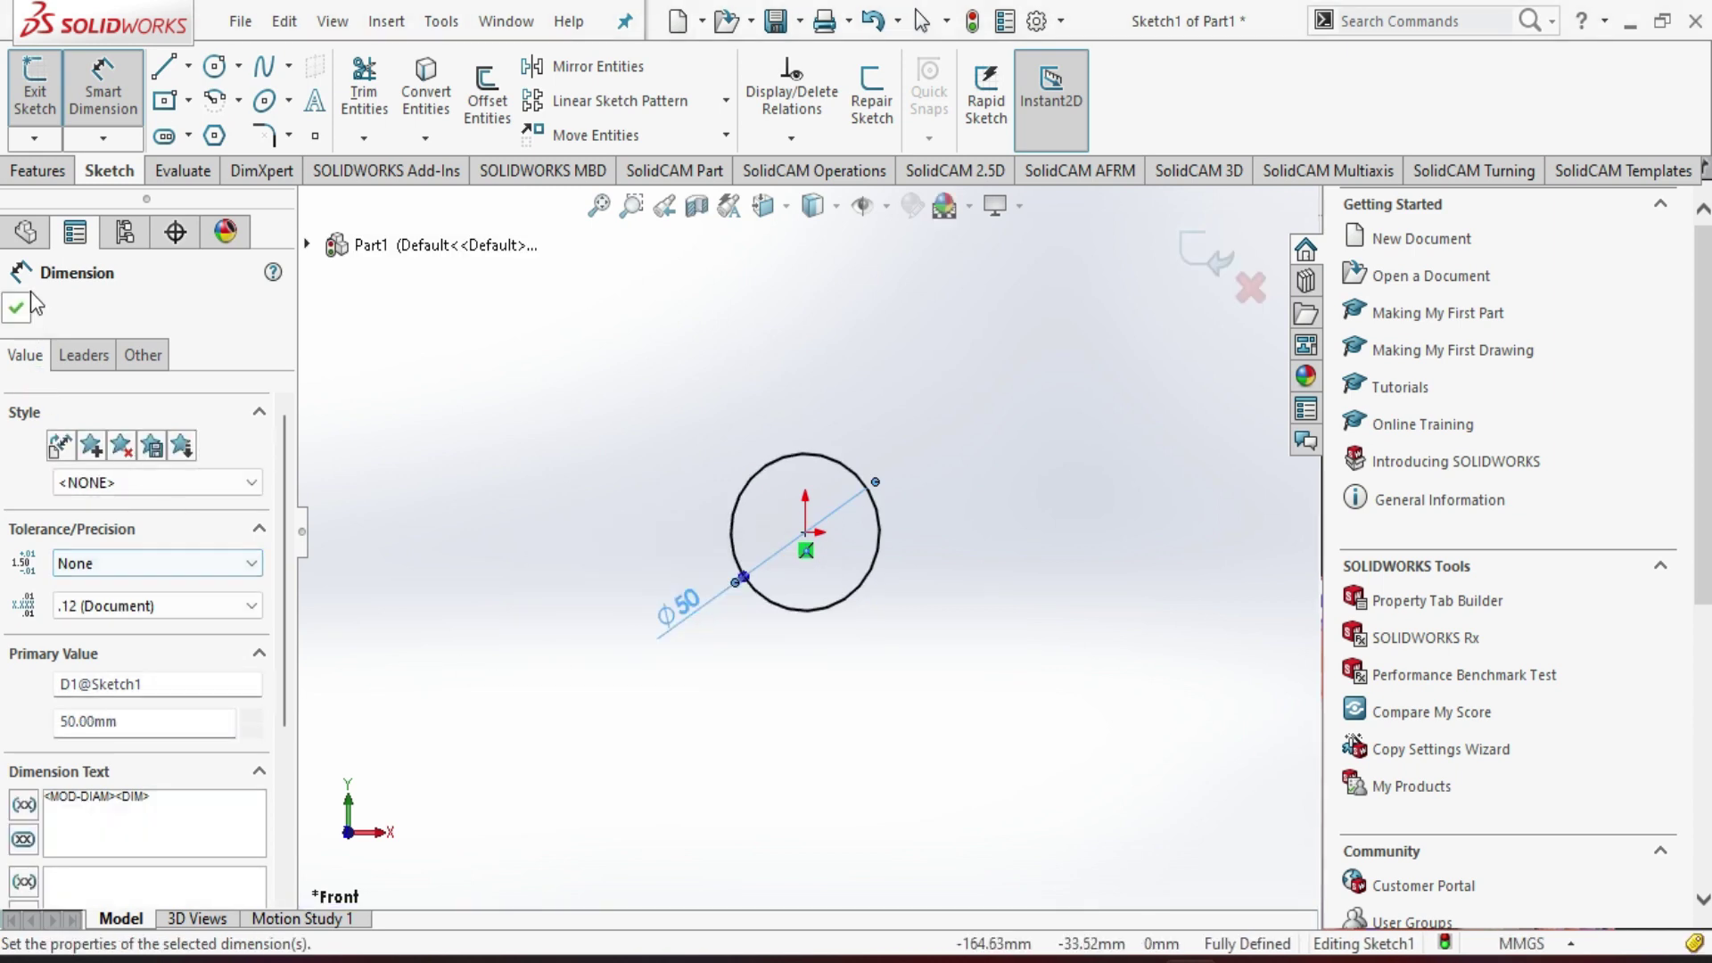
- Boss-extrude the circle 60 mm into a solid cylinder
click(35, 172)
click(45, 94)
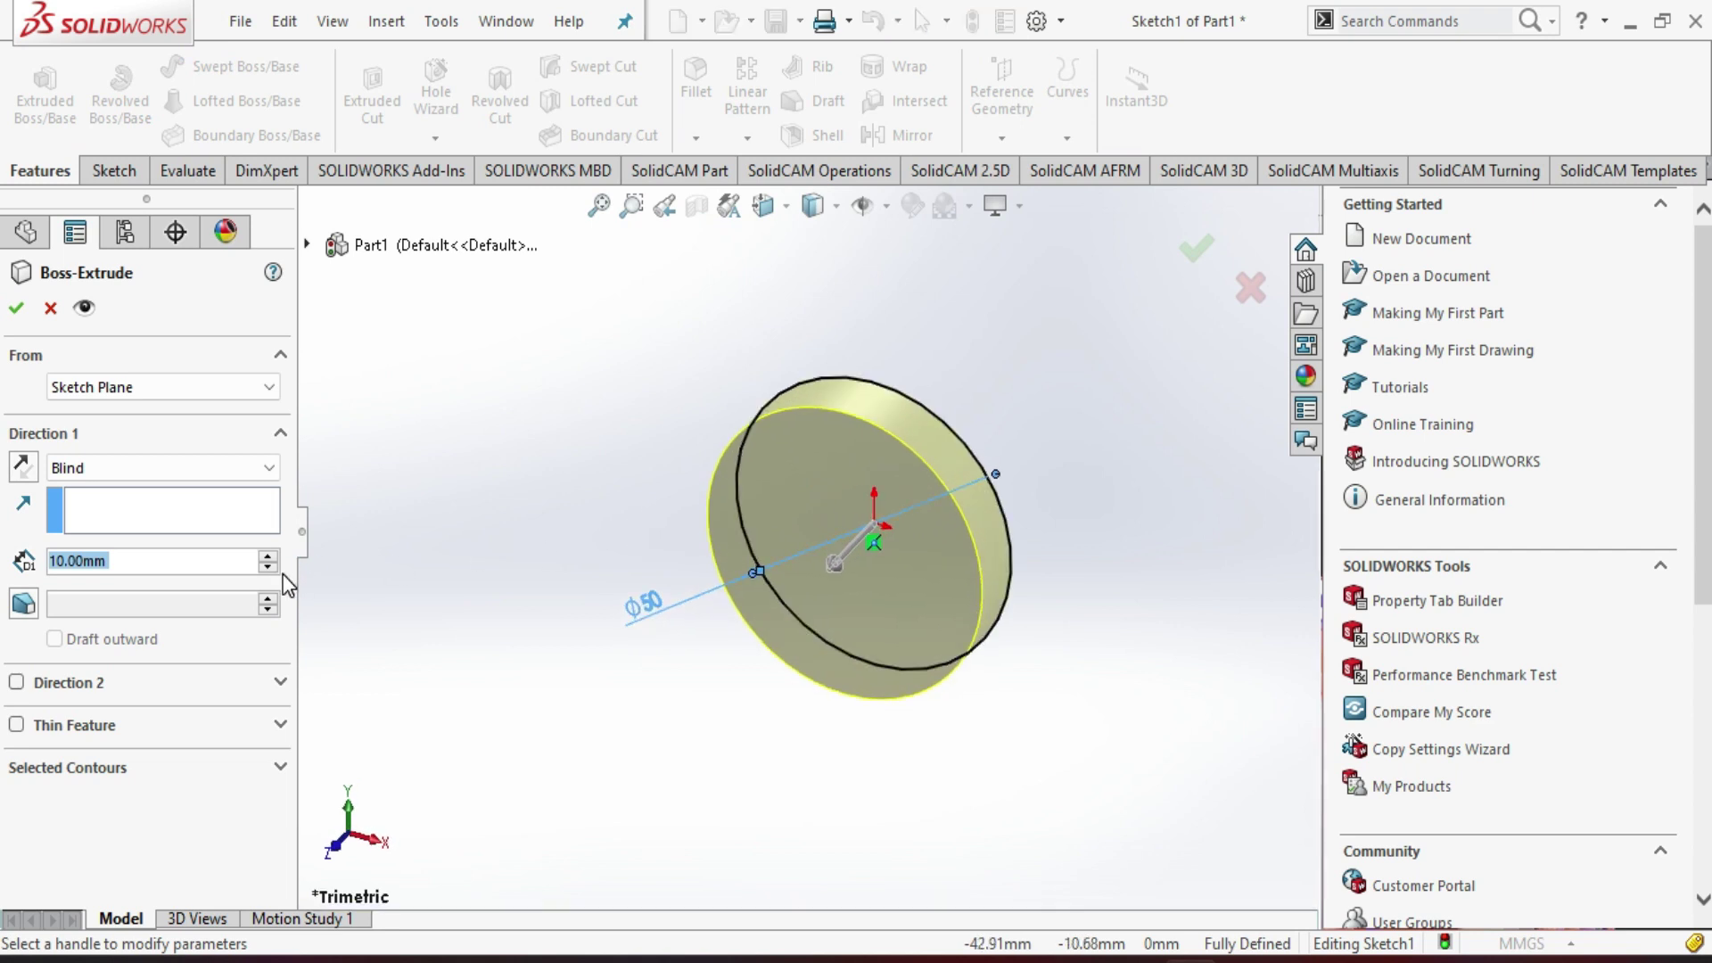
click(267, 555)
click(267, 555)
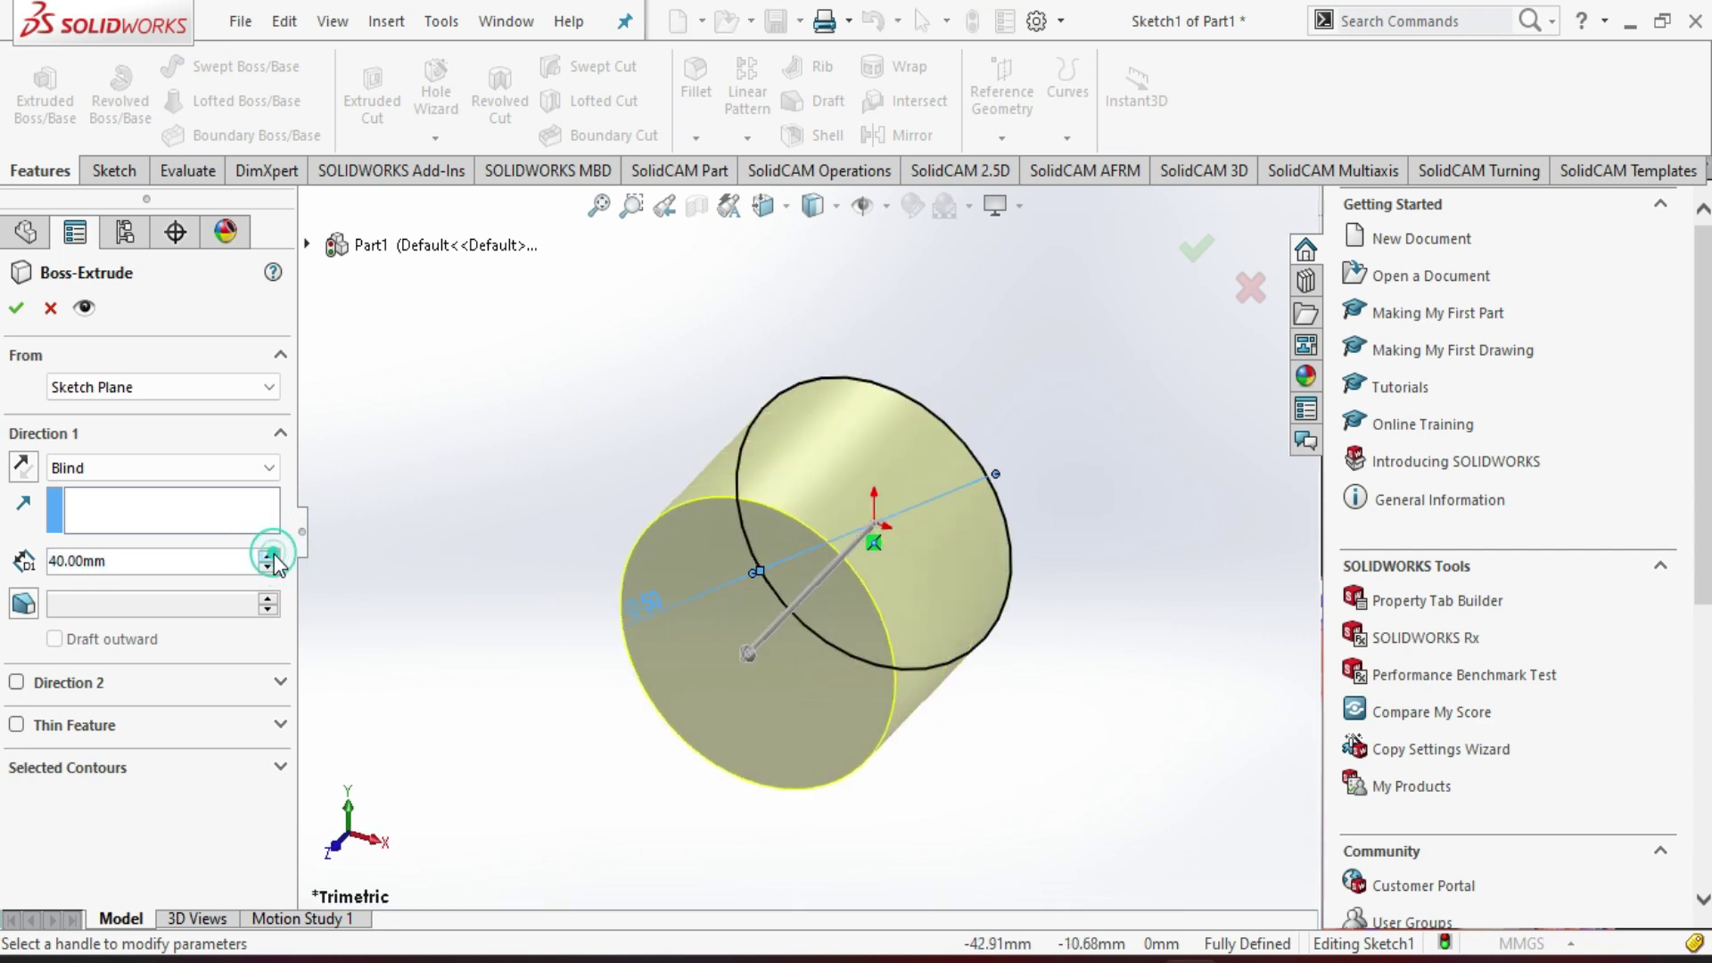
click(269, 555)
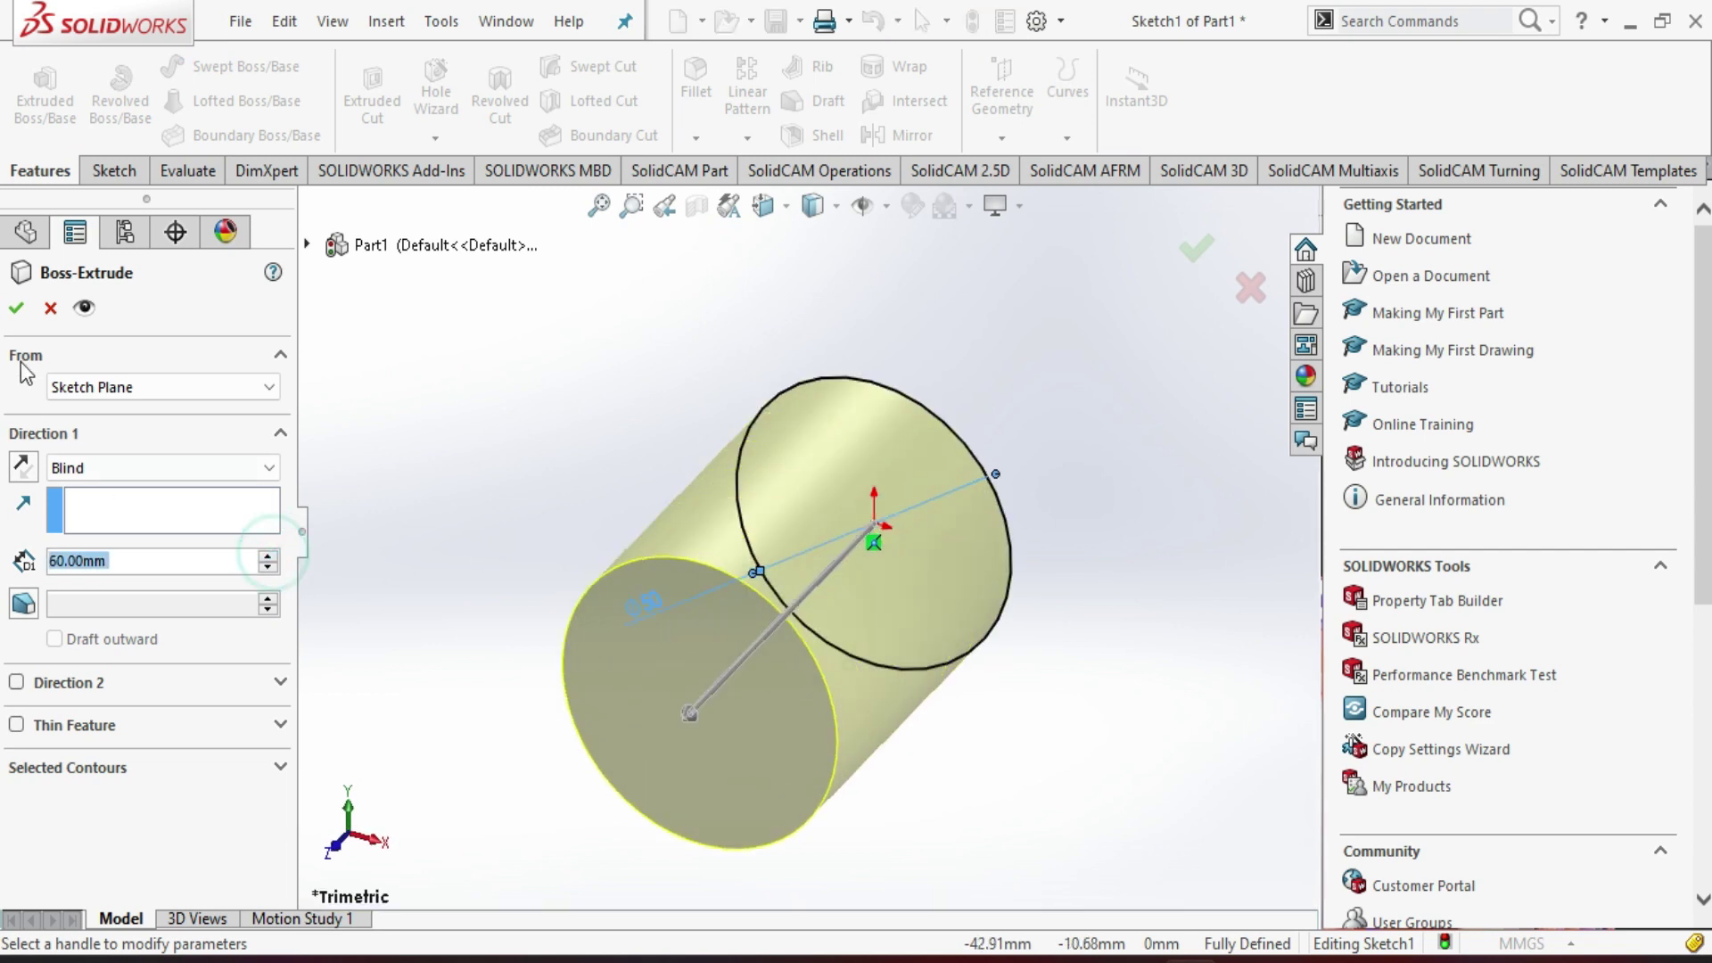
click(16, 308)
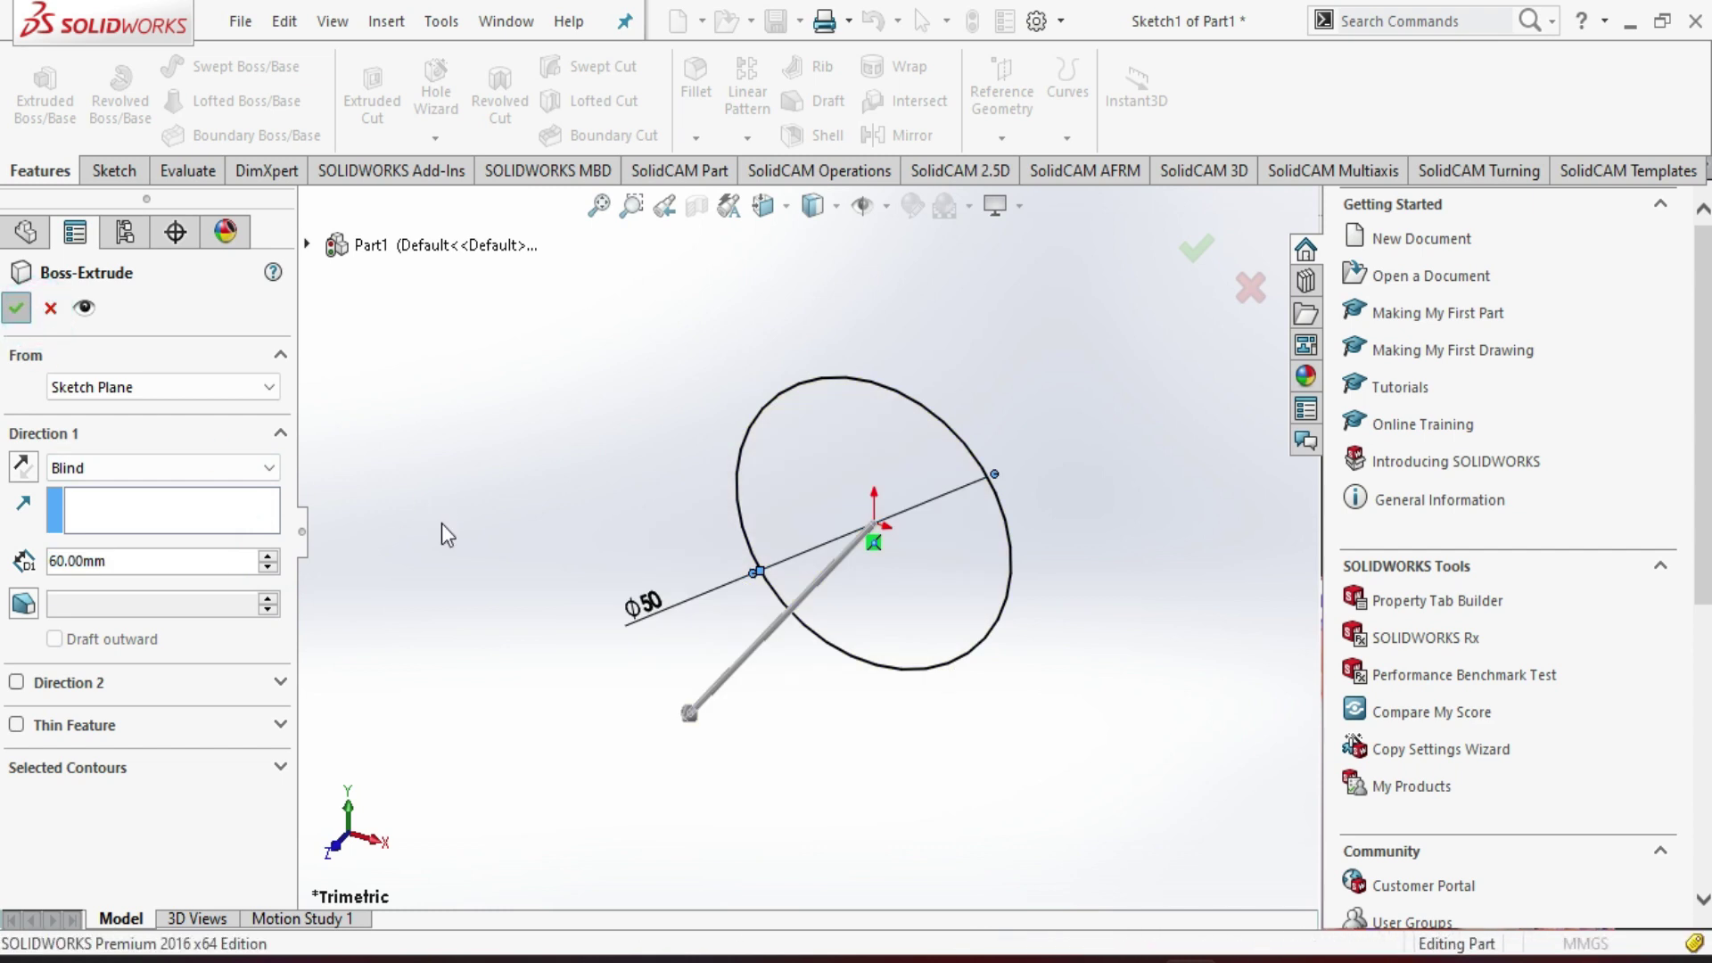
- Start a new sketch on the cylinder's front face, viewed Normal To
click(700, 727)
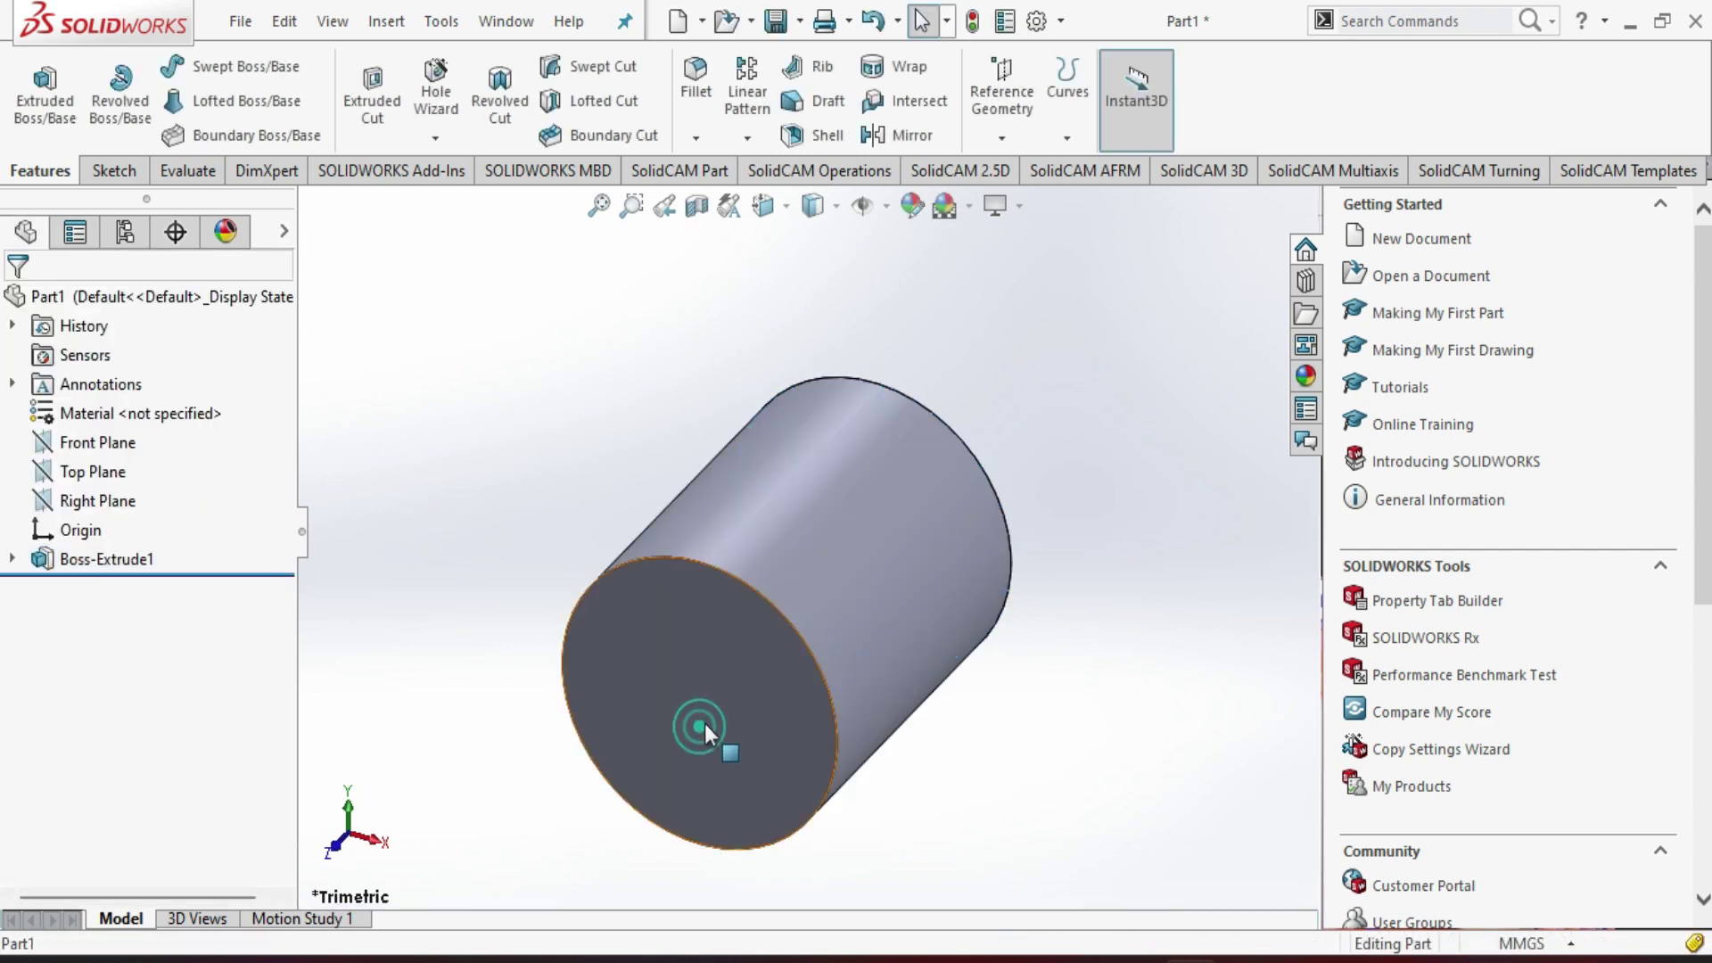
click(798, 658)
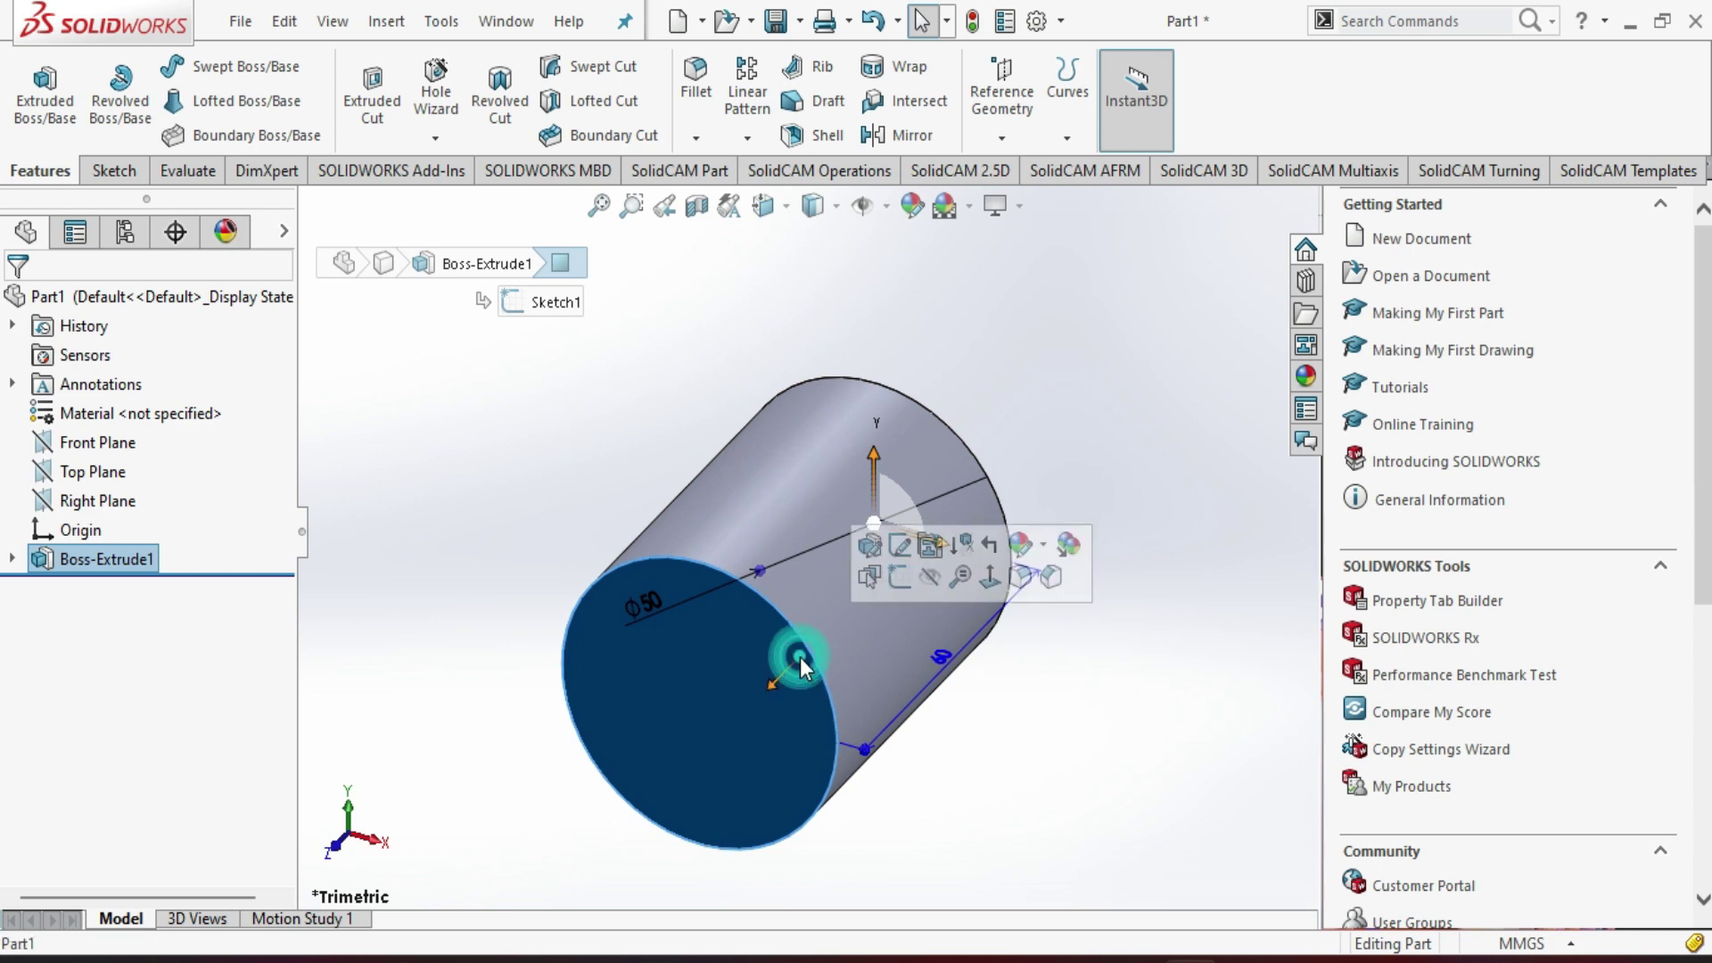
click(899, 576)
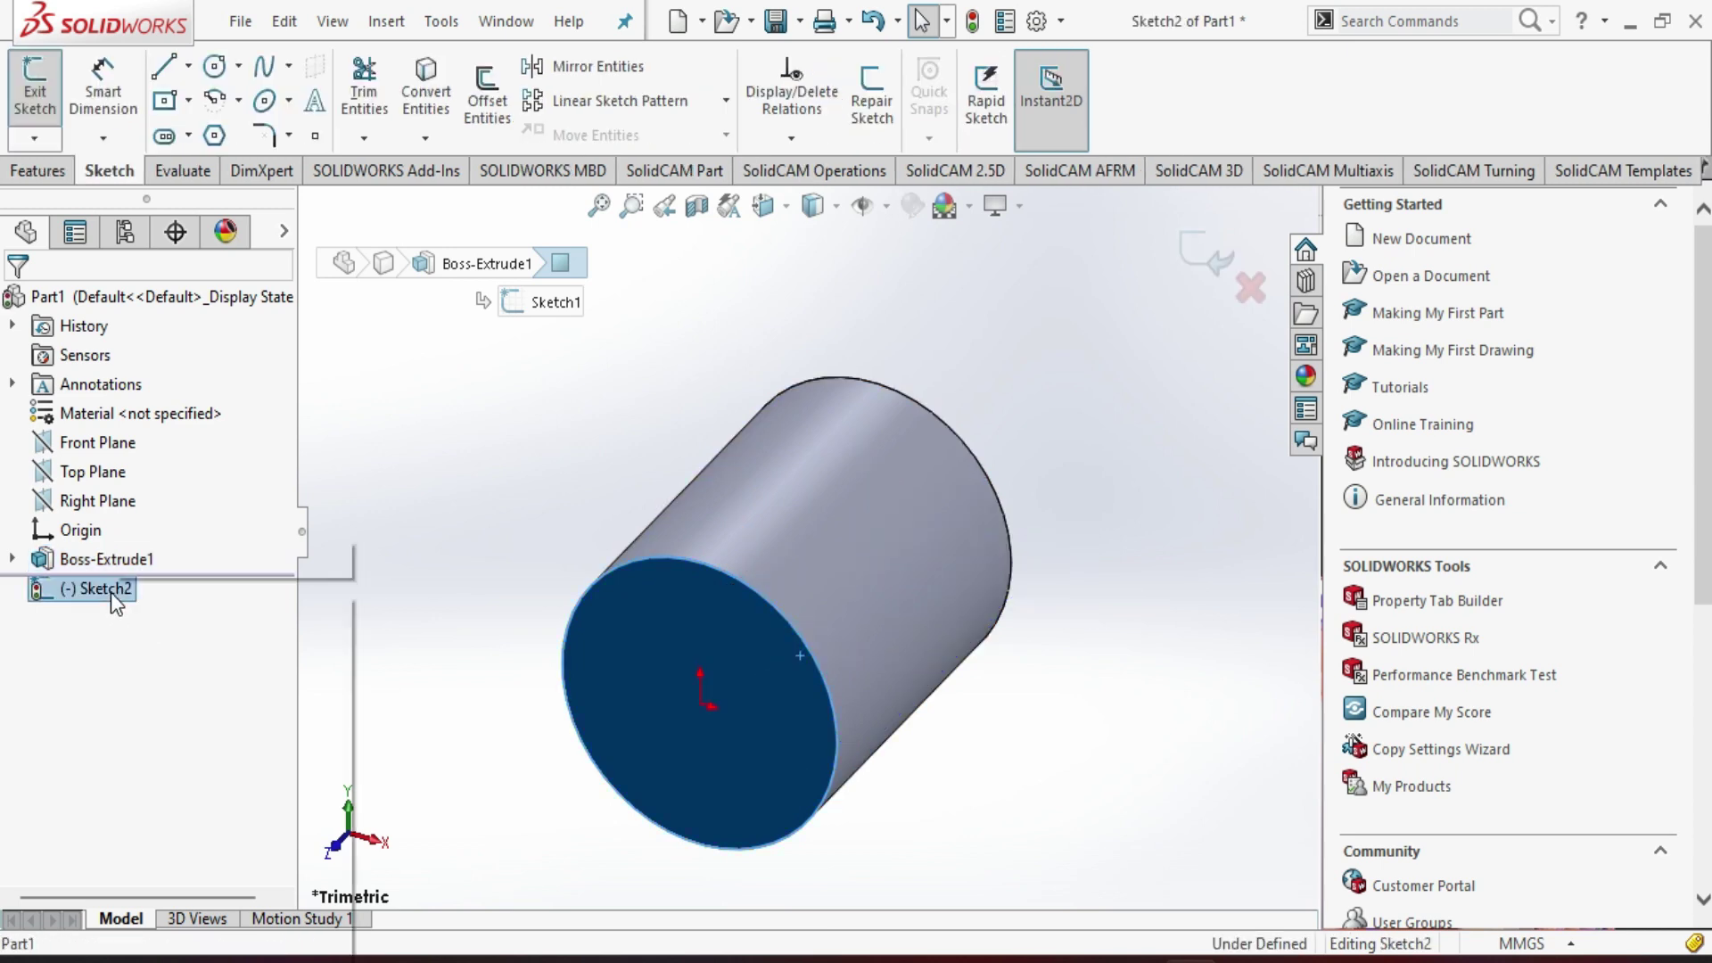
right_click(111, 592)
click(160, 558)
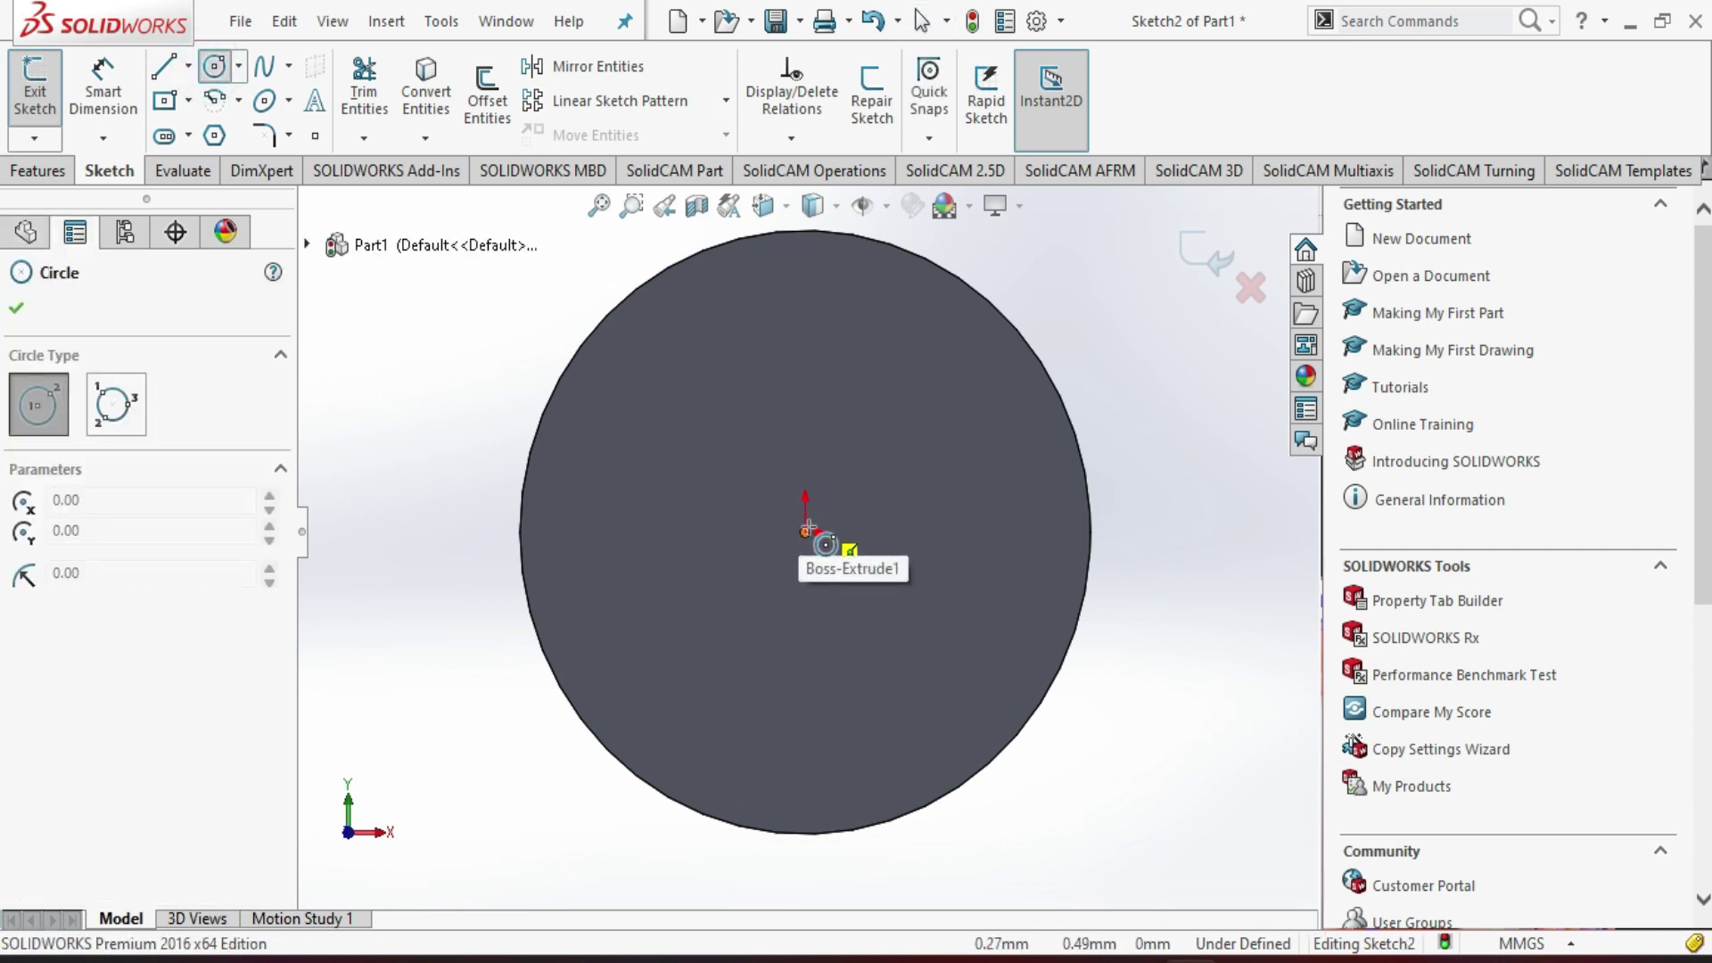
- Draw a circle centred on the origin and dimension it to 90 mm diameter
click(807, 532)
click(1146, 356)
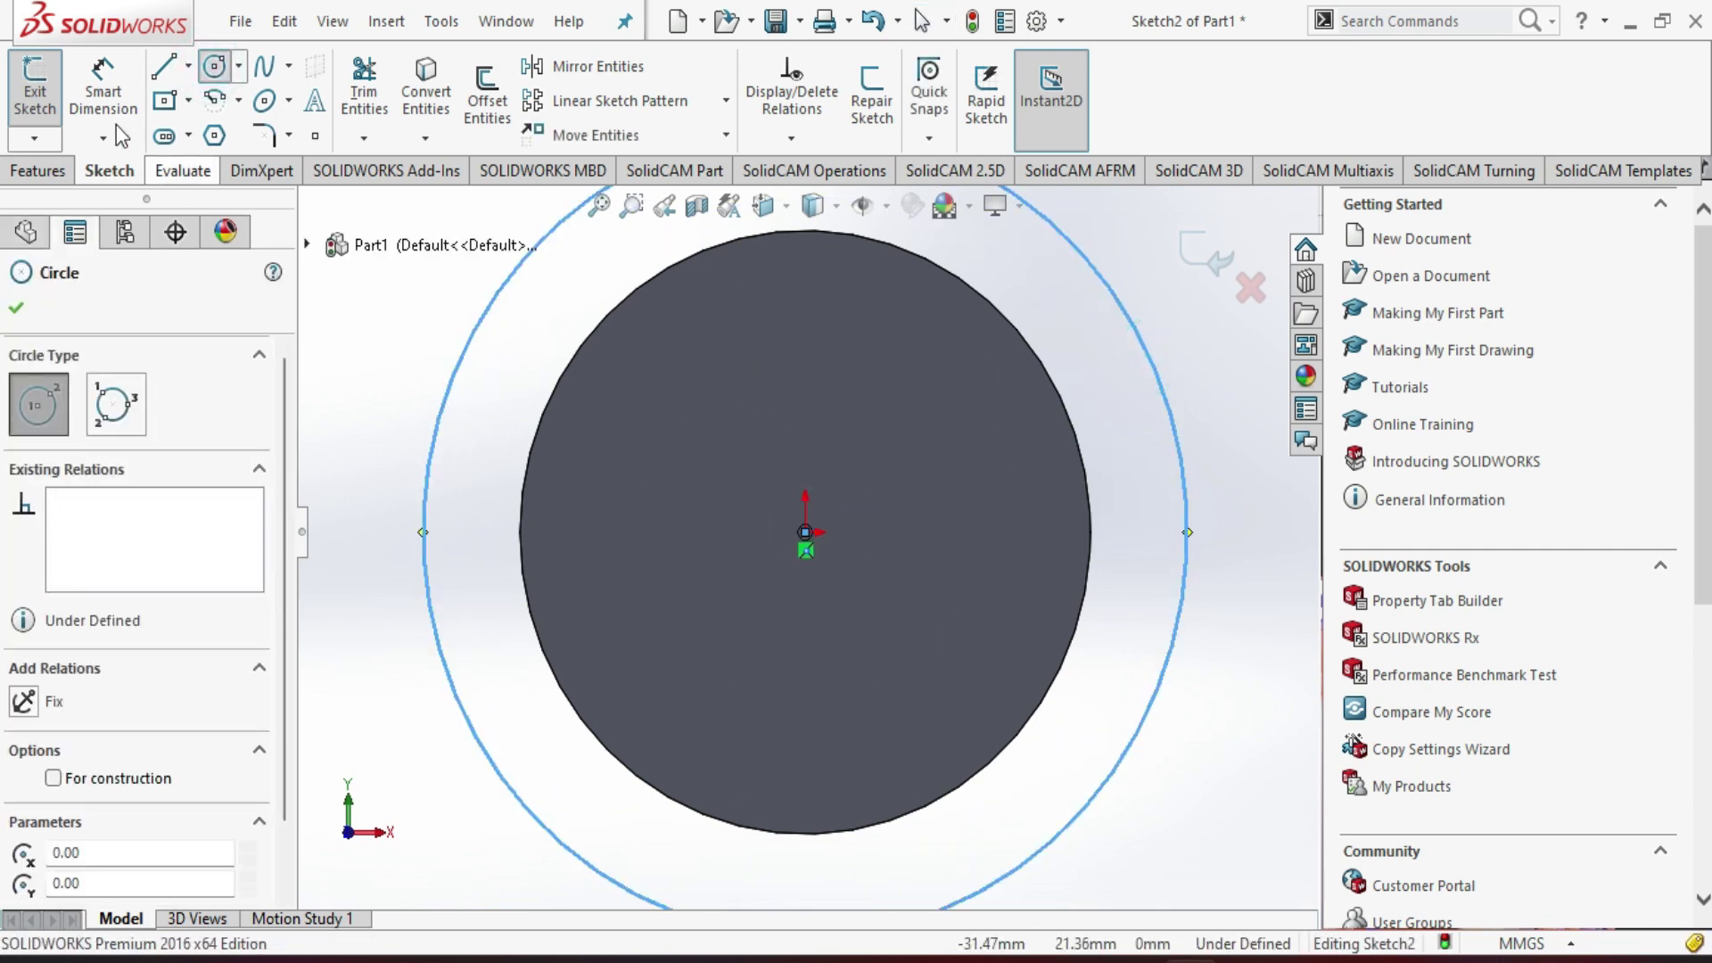
click(98, 94)
click(427, 487)
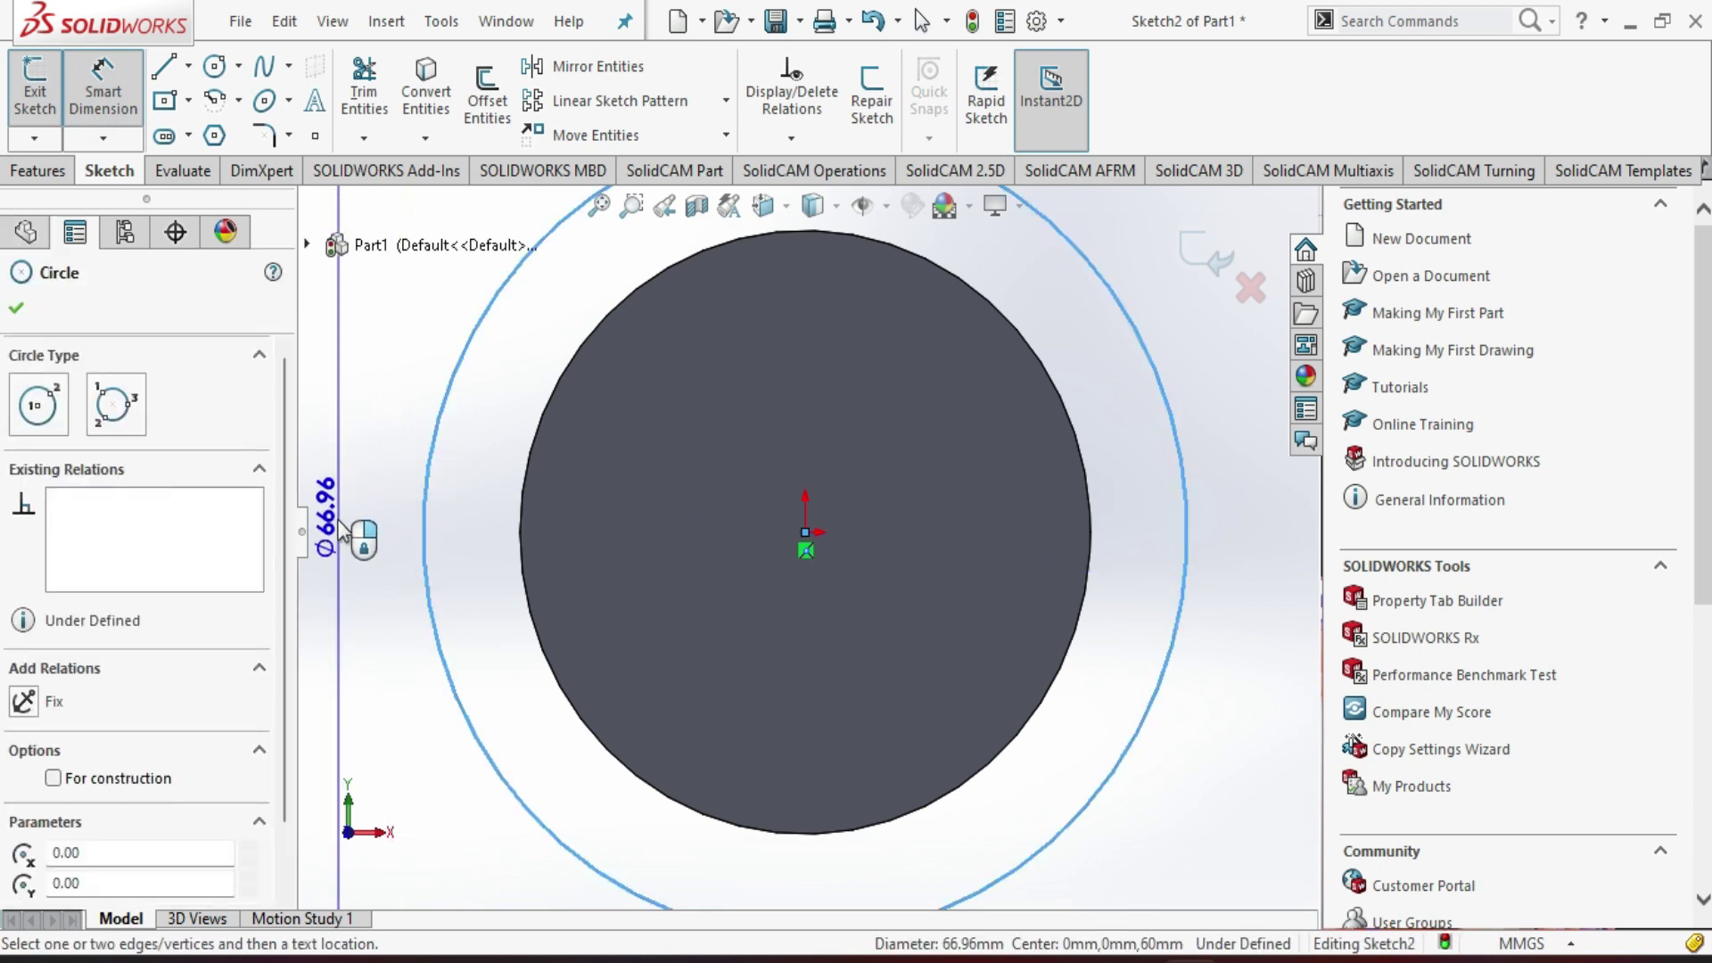
click(338, 526)
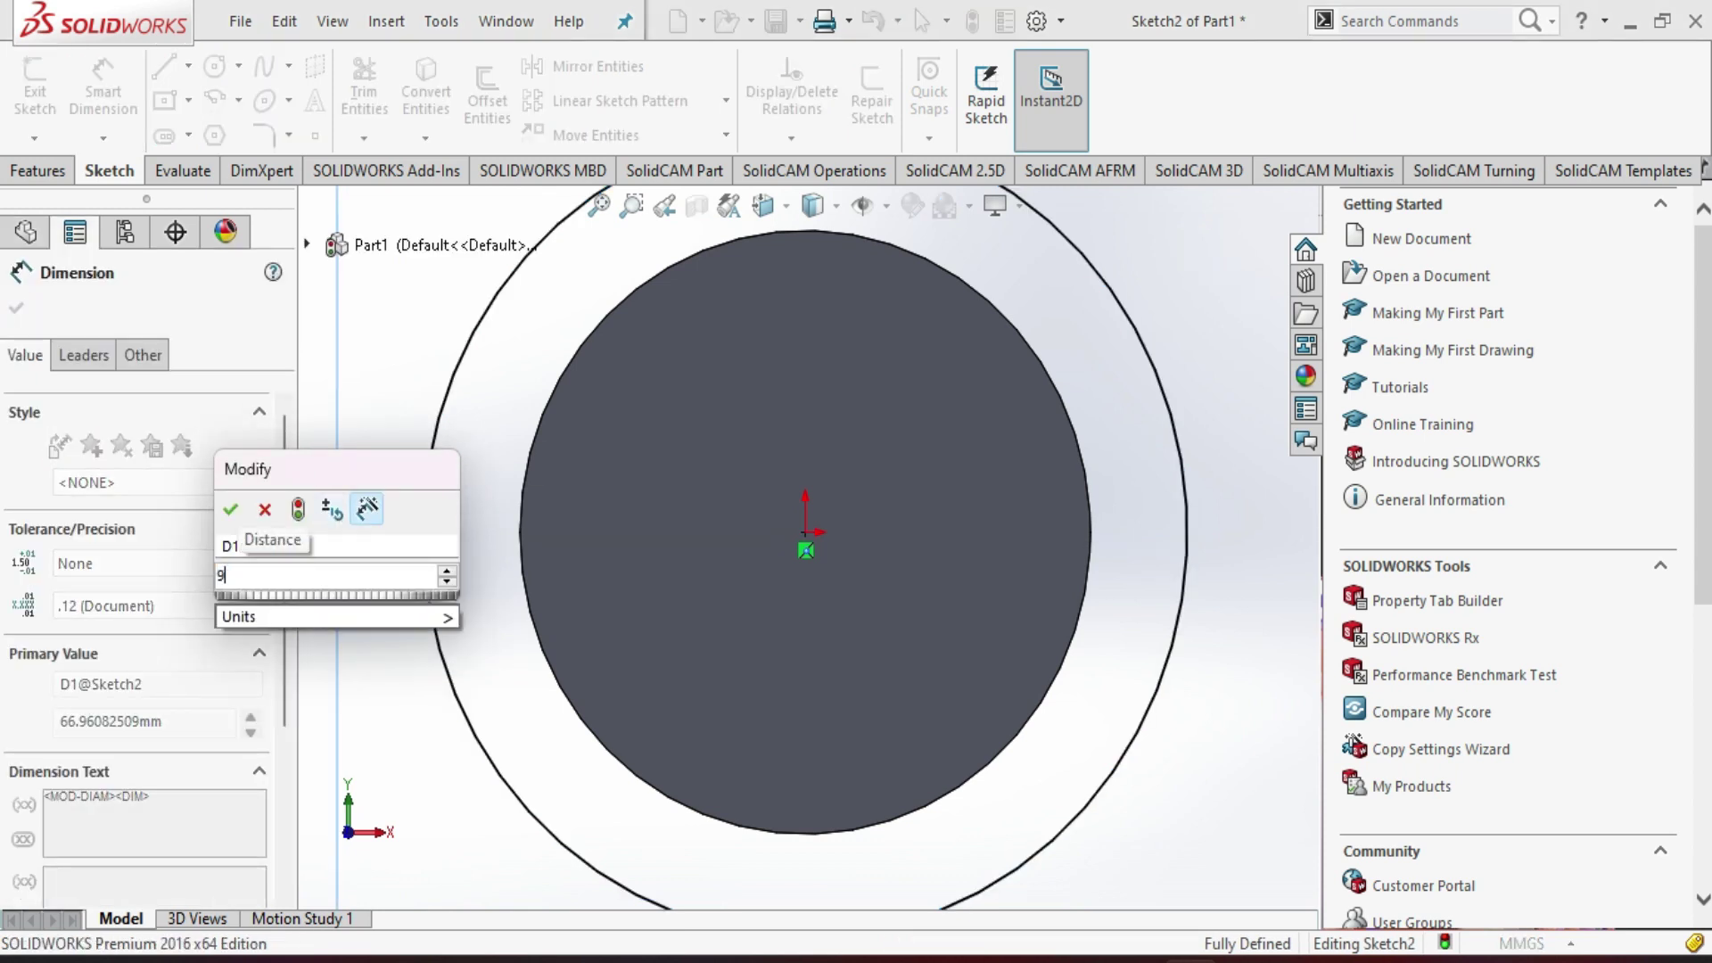
key(Return)
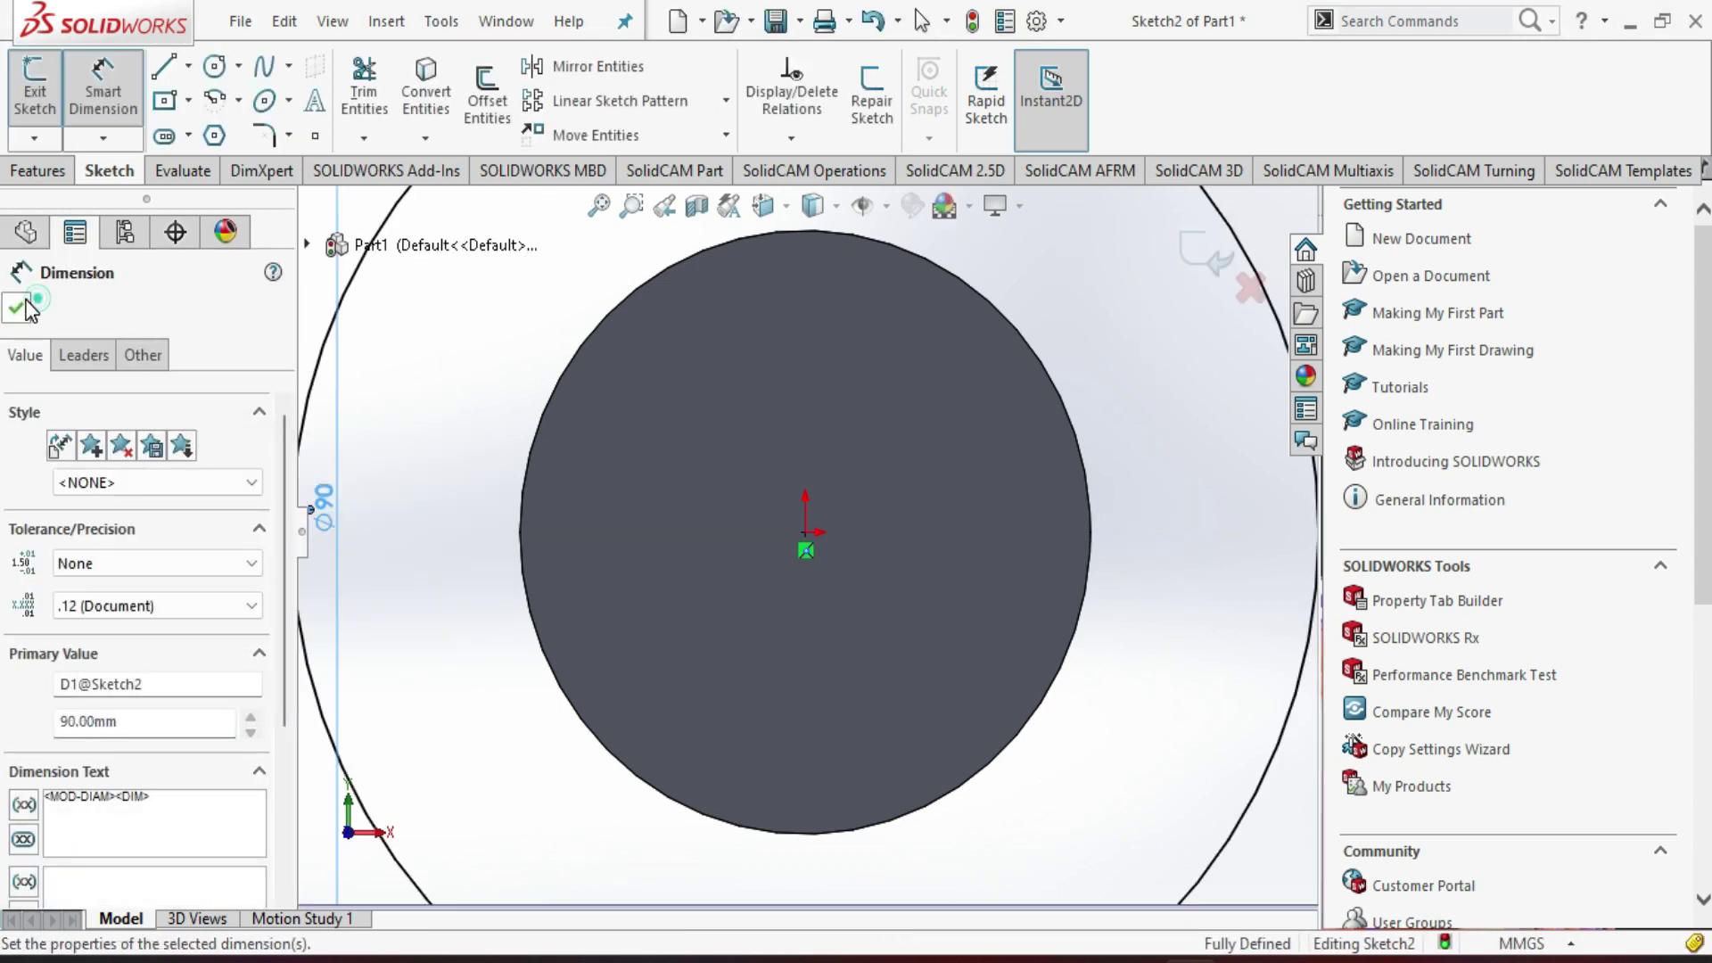
click(16, 307)
click(43, 170)
- Boss-extrude the 90 mm circle 60 mm deep with Draft on at 20°
click(44, 143)
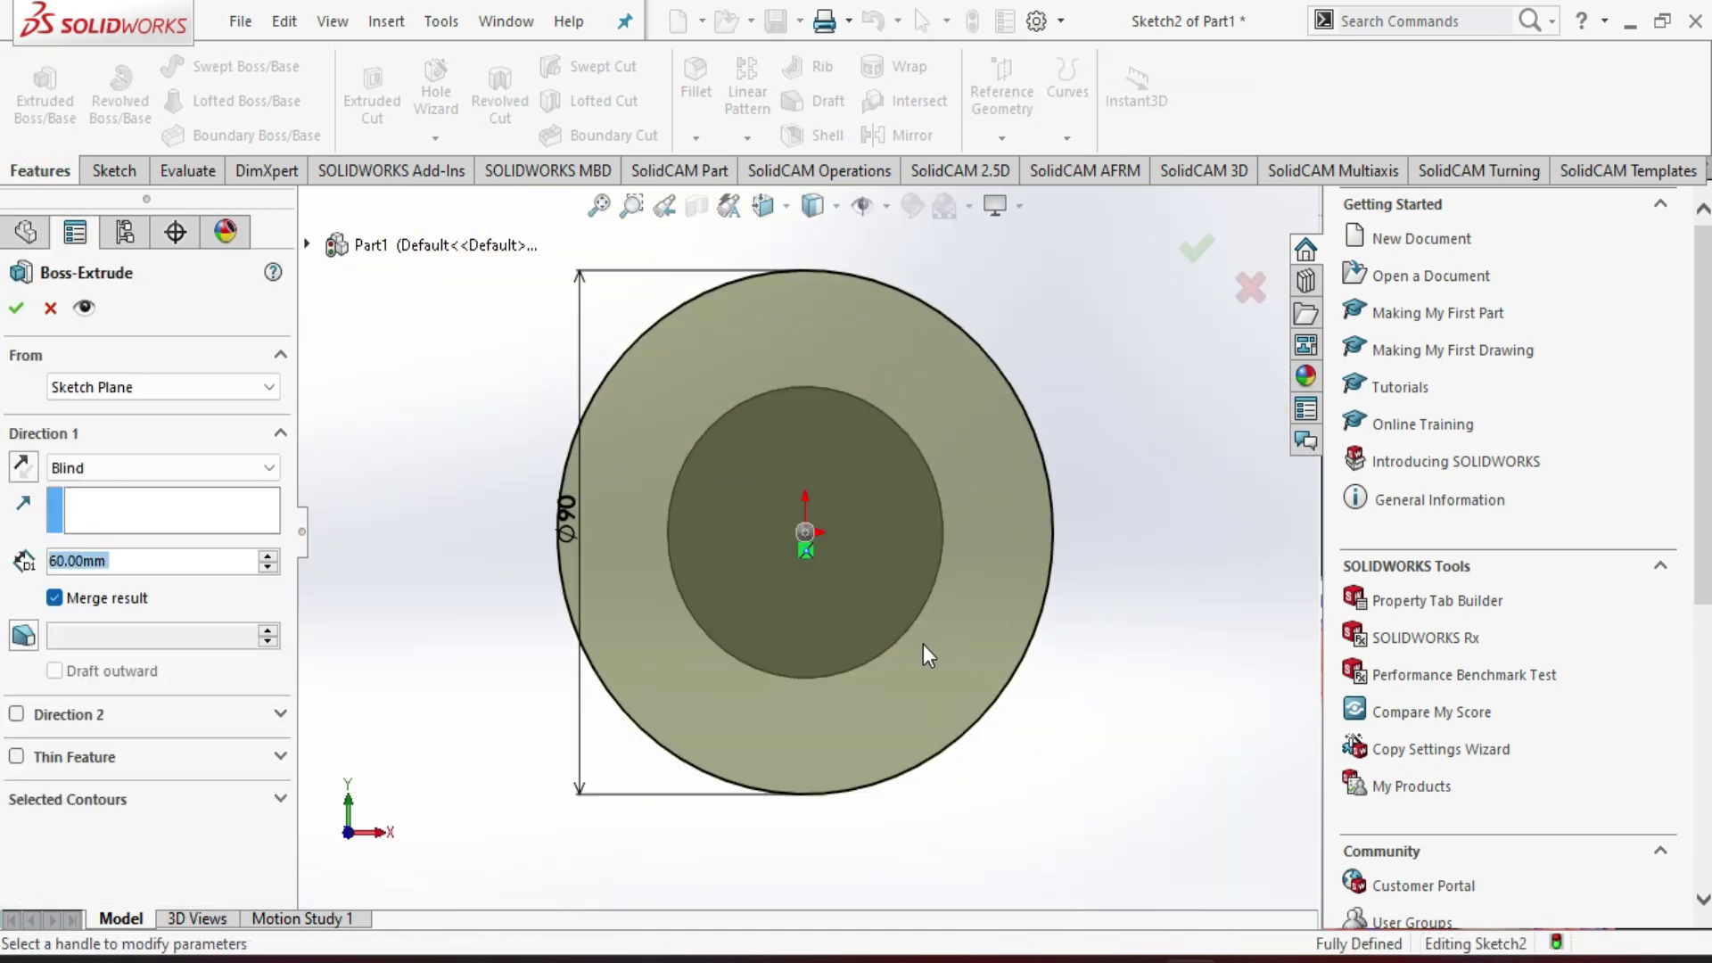
click(24, 633)
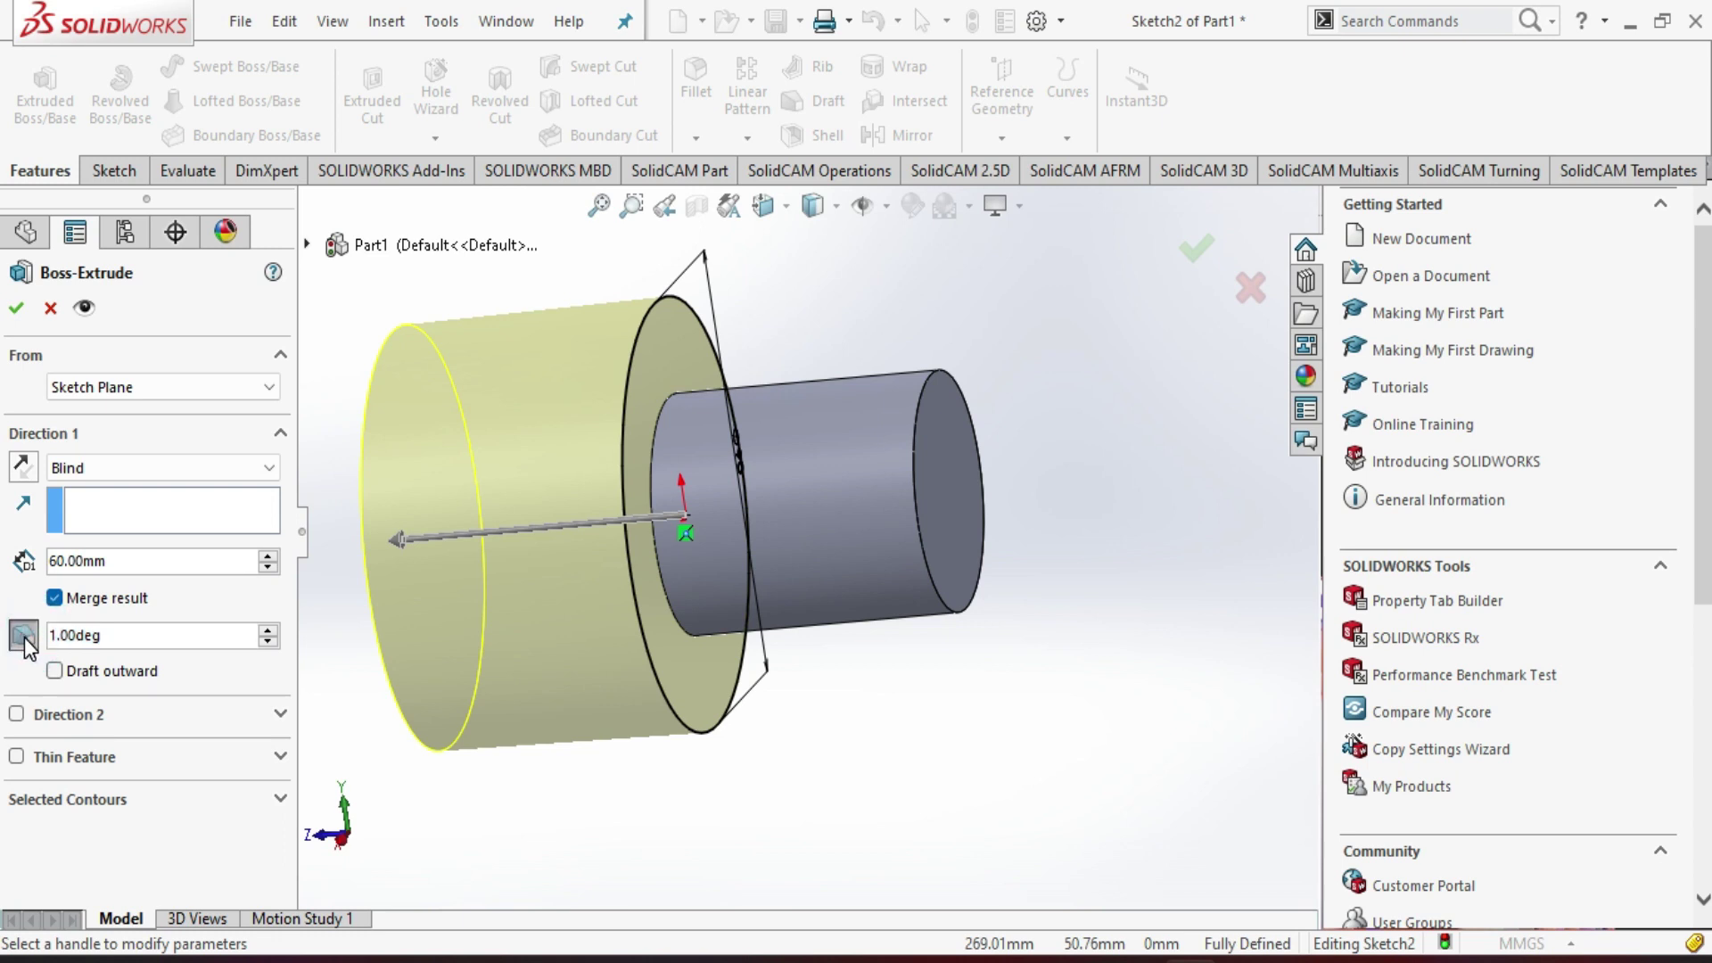
click(24, 638)
drag(278, 631, 278, 633)
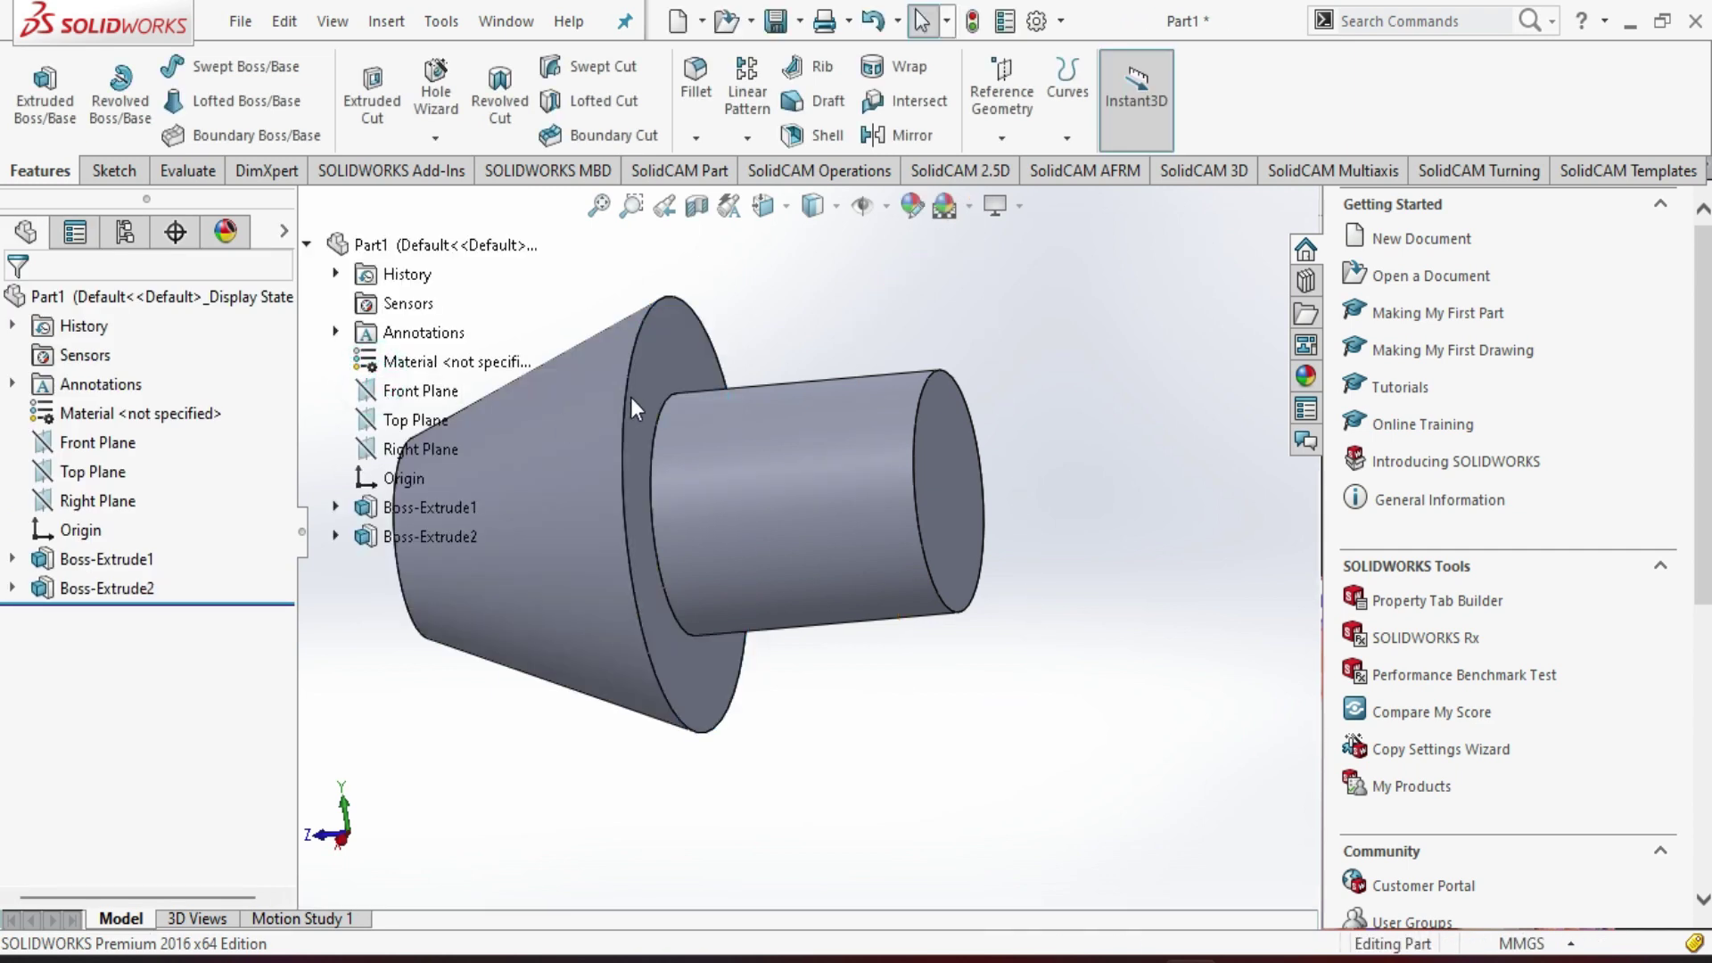
click(680, 359)
- Start a new sketch on the cone's flat ring face, viewed Normal To
click(778, 244)
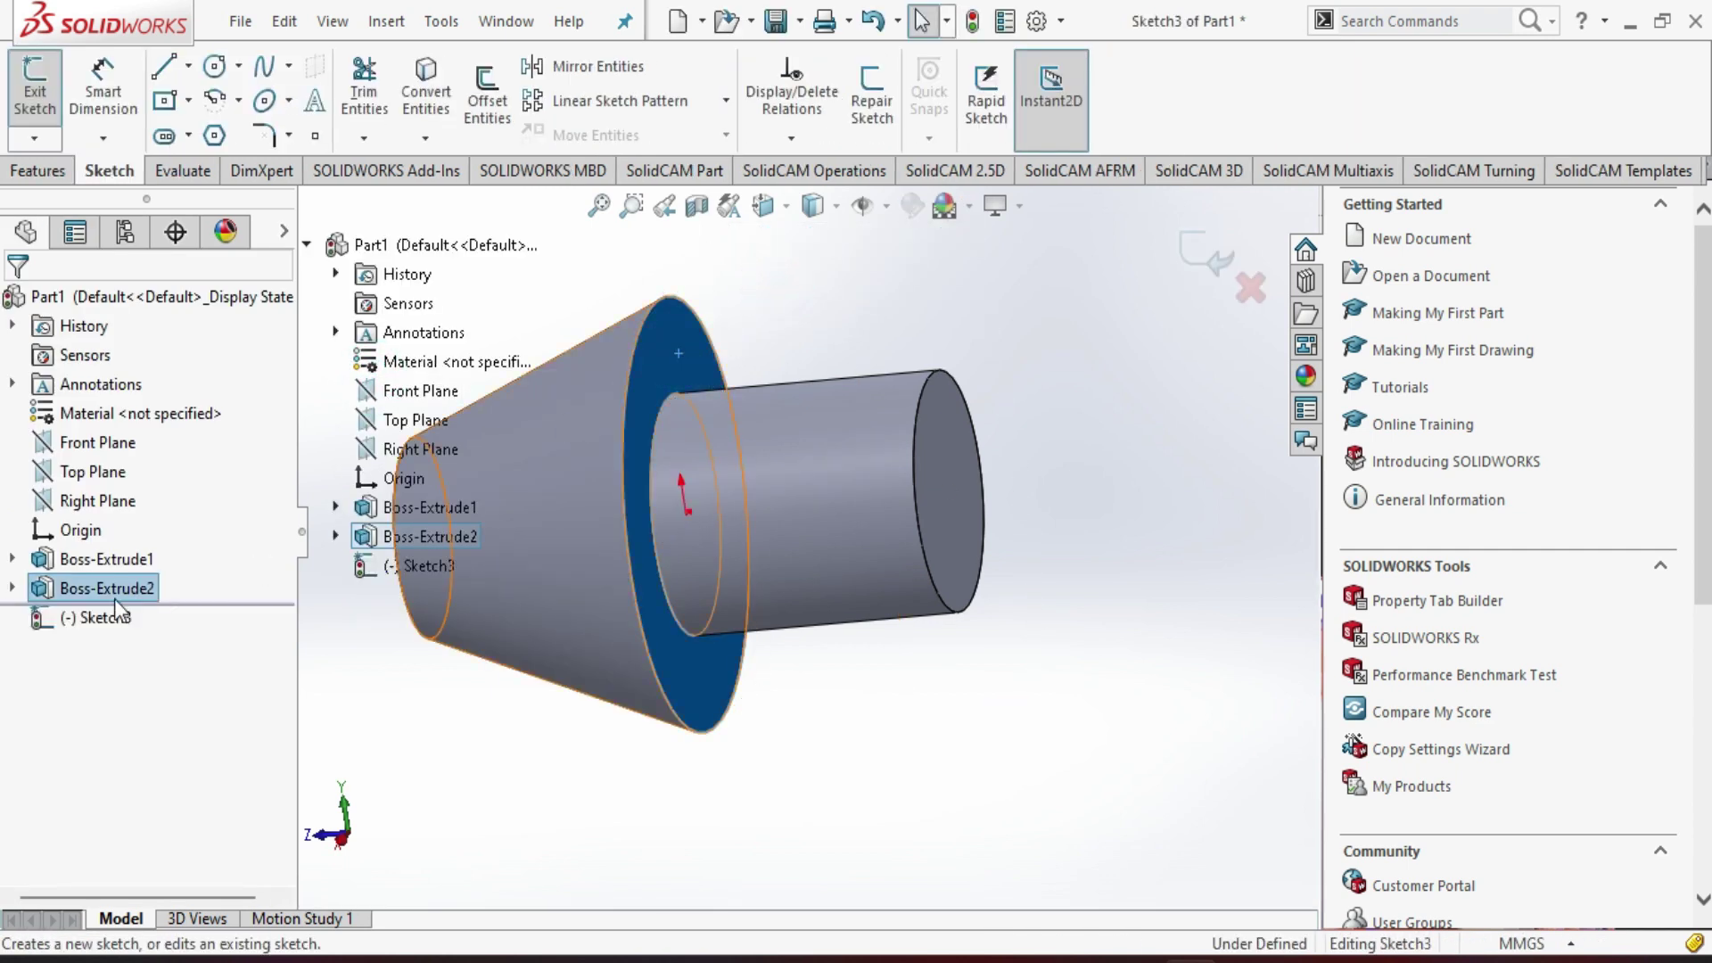
right_click(112, 627)
click(160, 563)
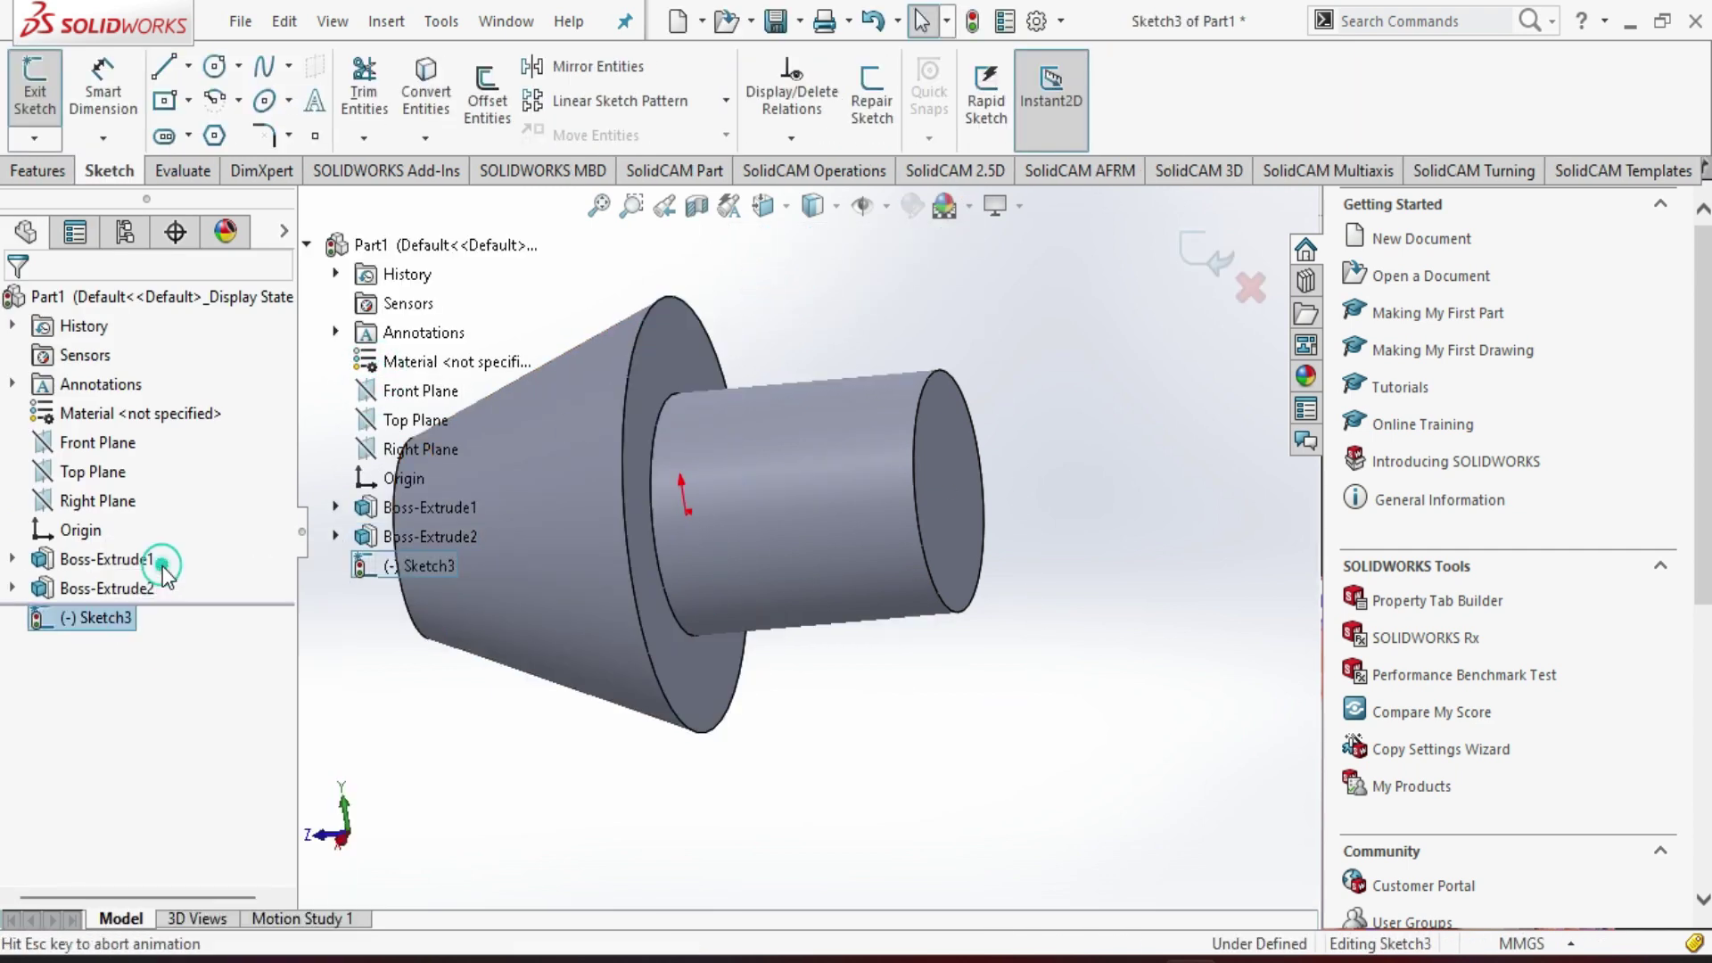
scroll(847, 392, up, 1)
scroll(865, 316, down, 1)
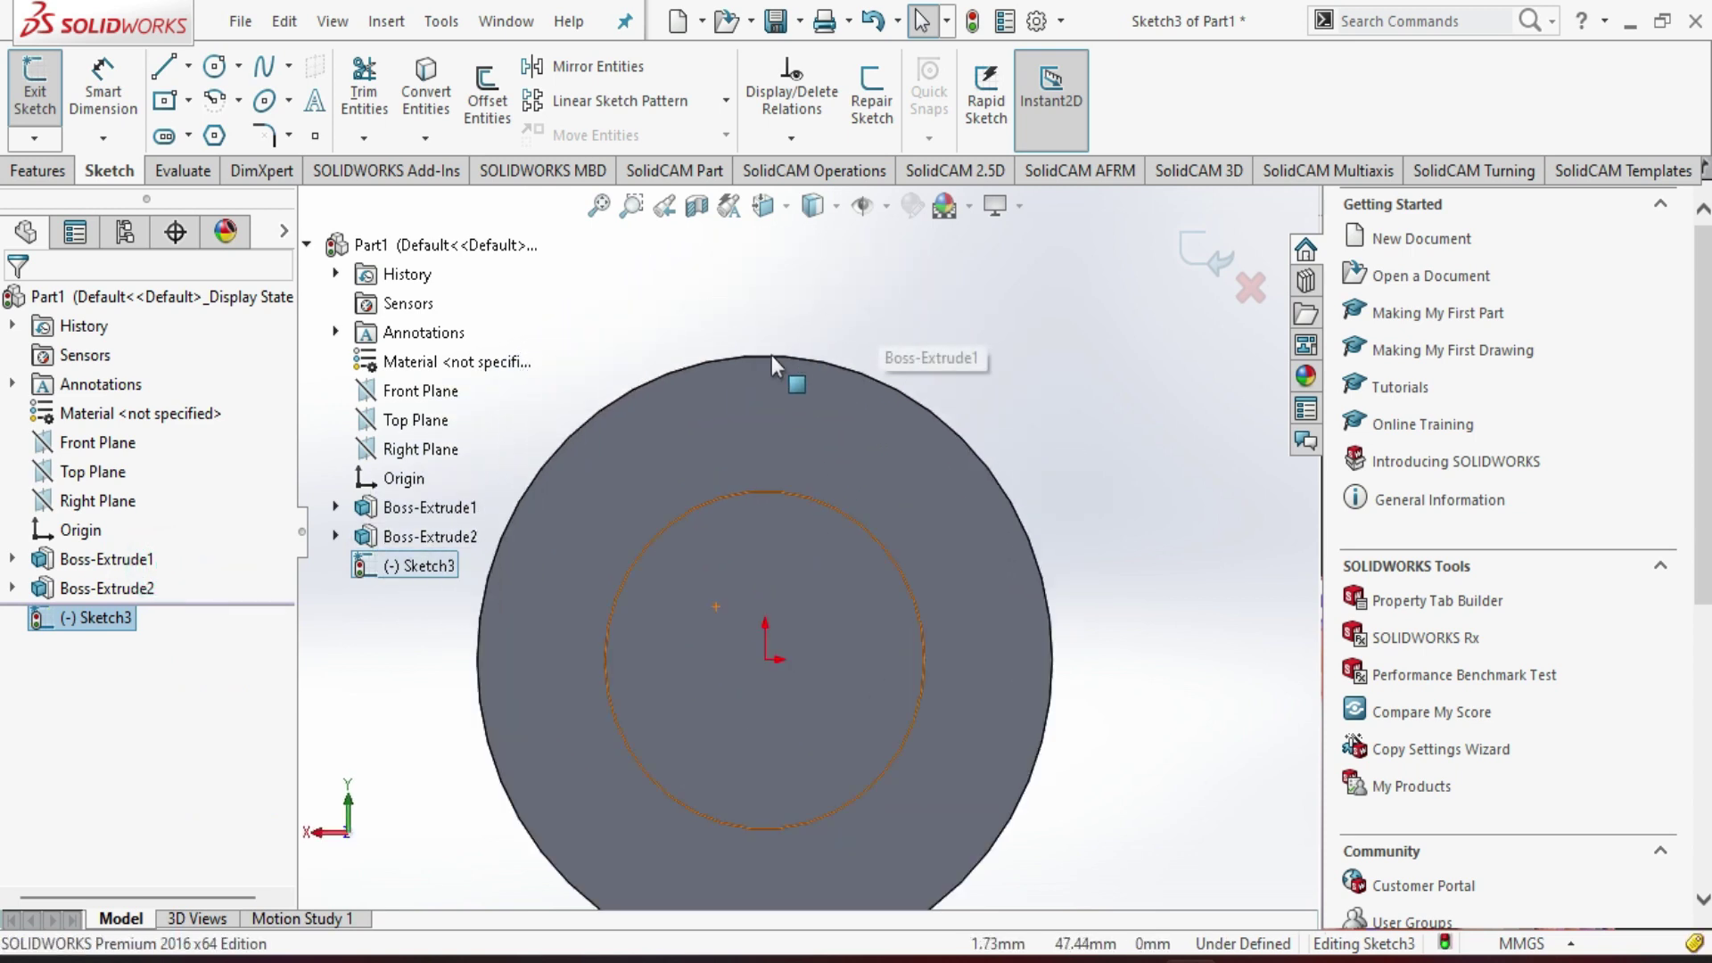
scroll(749, 375, down, 1)
scroll(727, 391, up, 1)
- Draw a centerline up from the origin and give it a Vertical relation
click(189, 66)
click(218, 129)
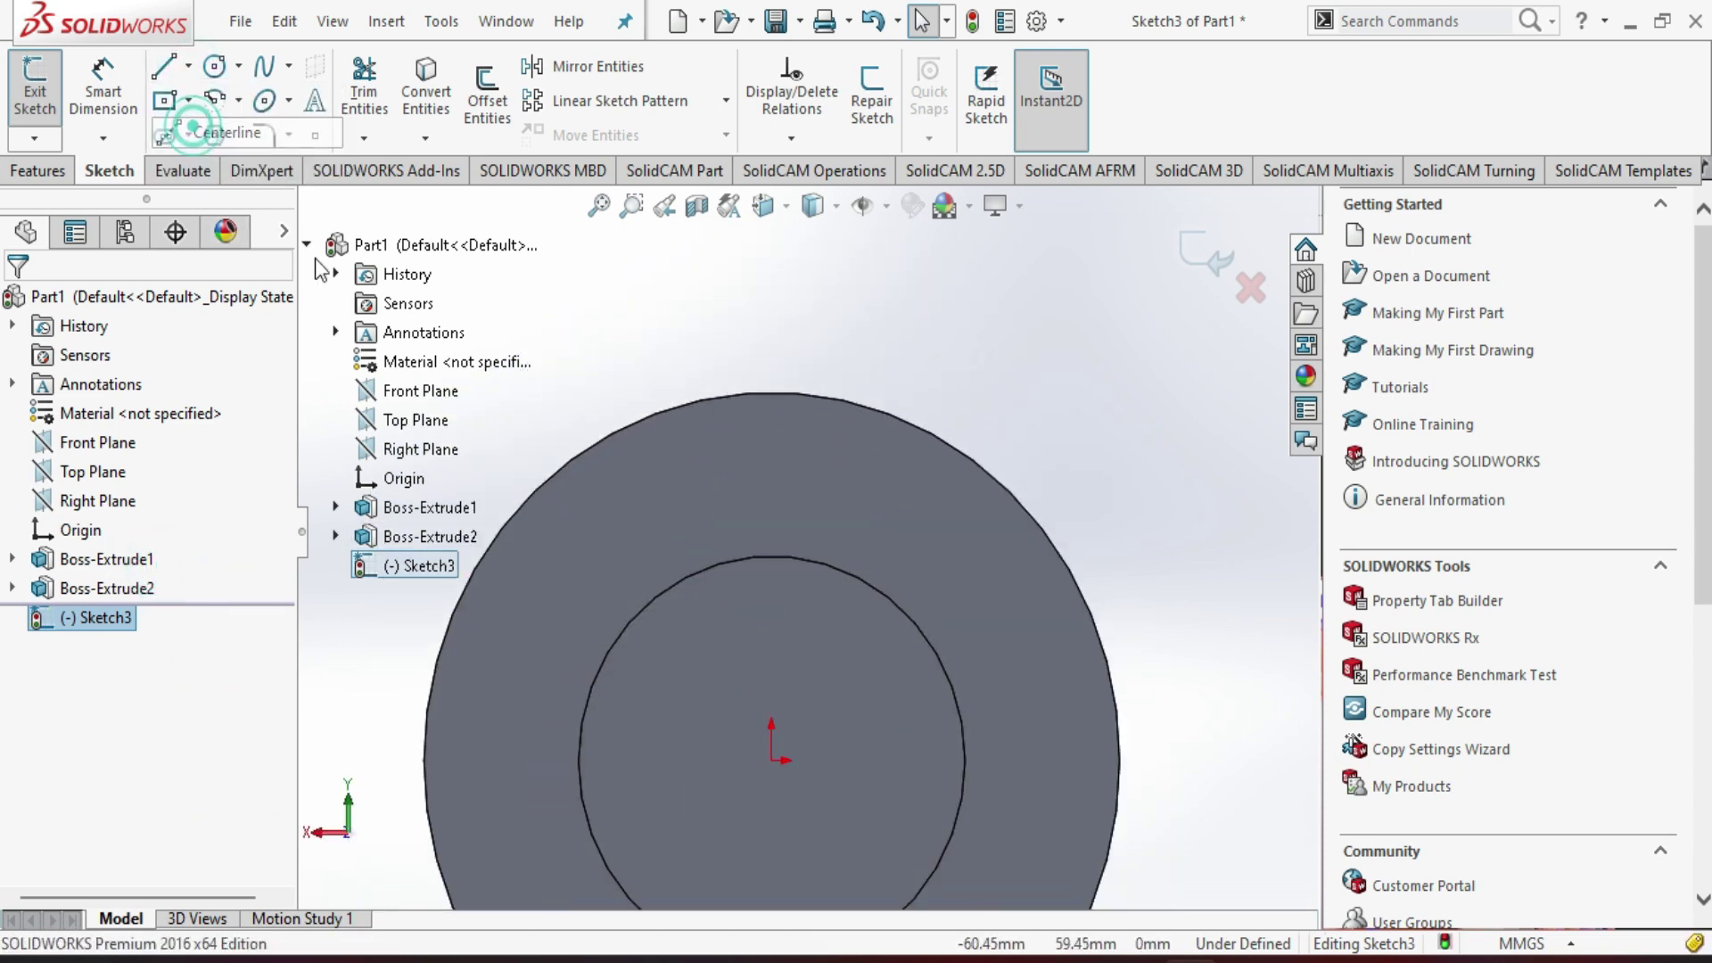
click(776, 762)
click(779, 332)
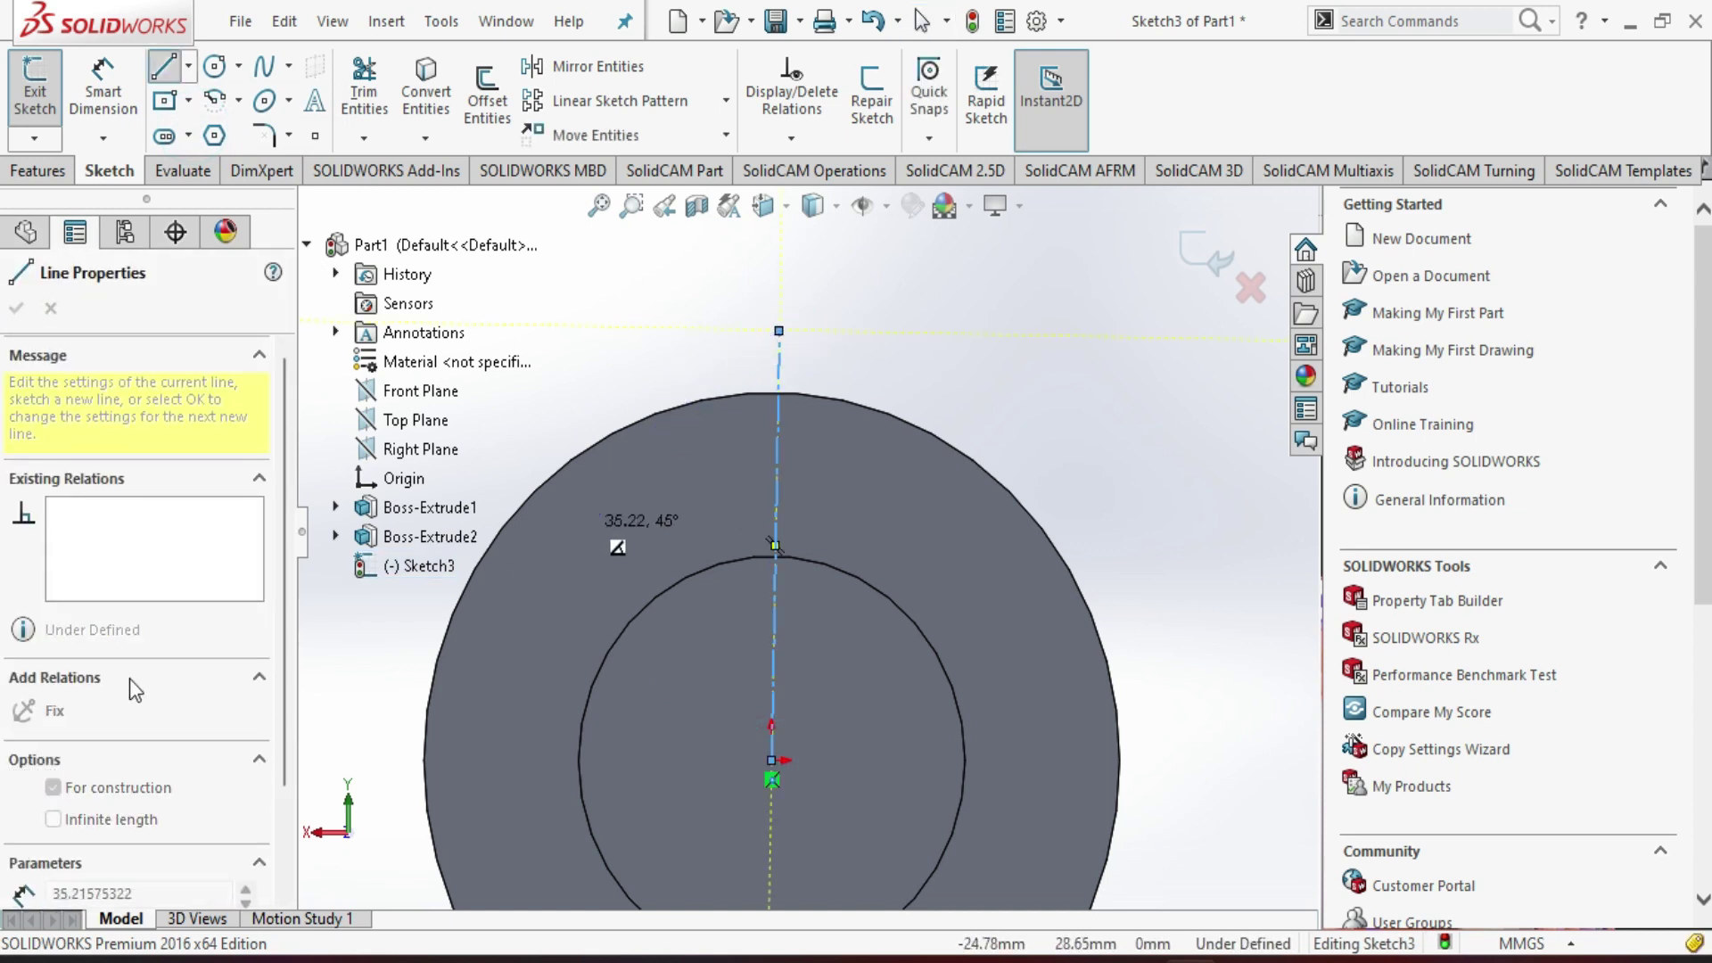
key(Escape)
key(Escape)
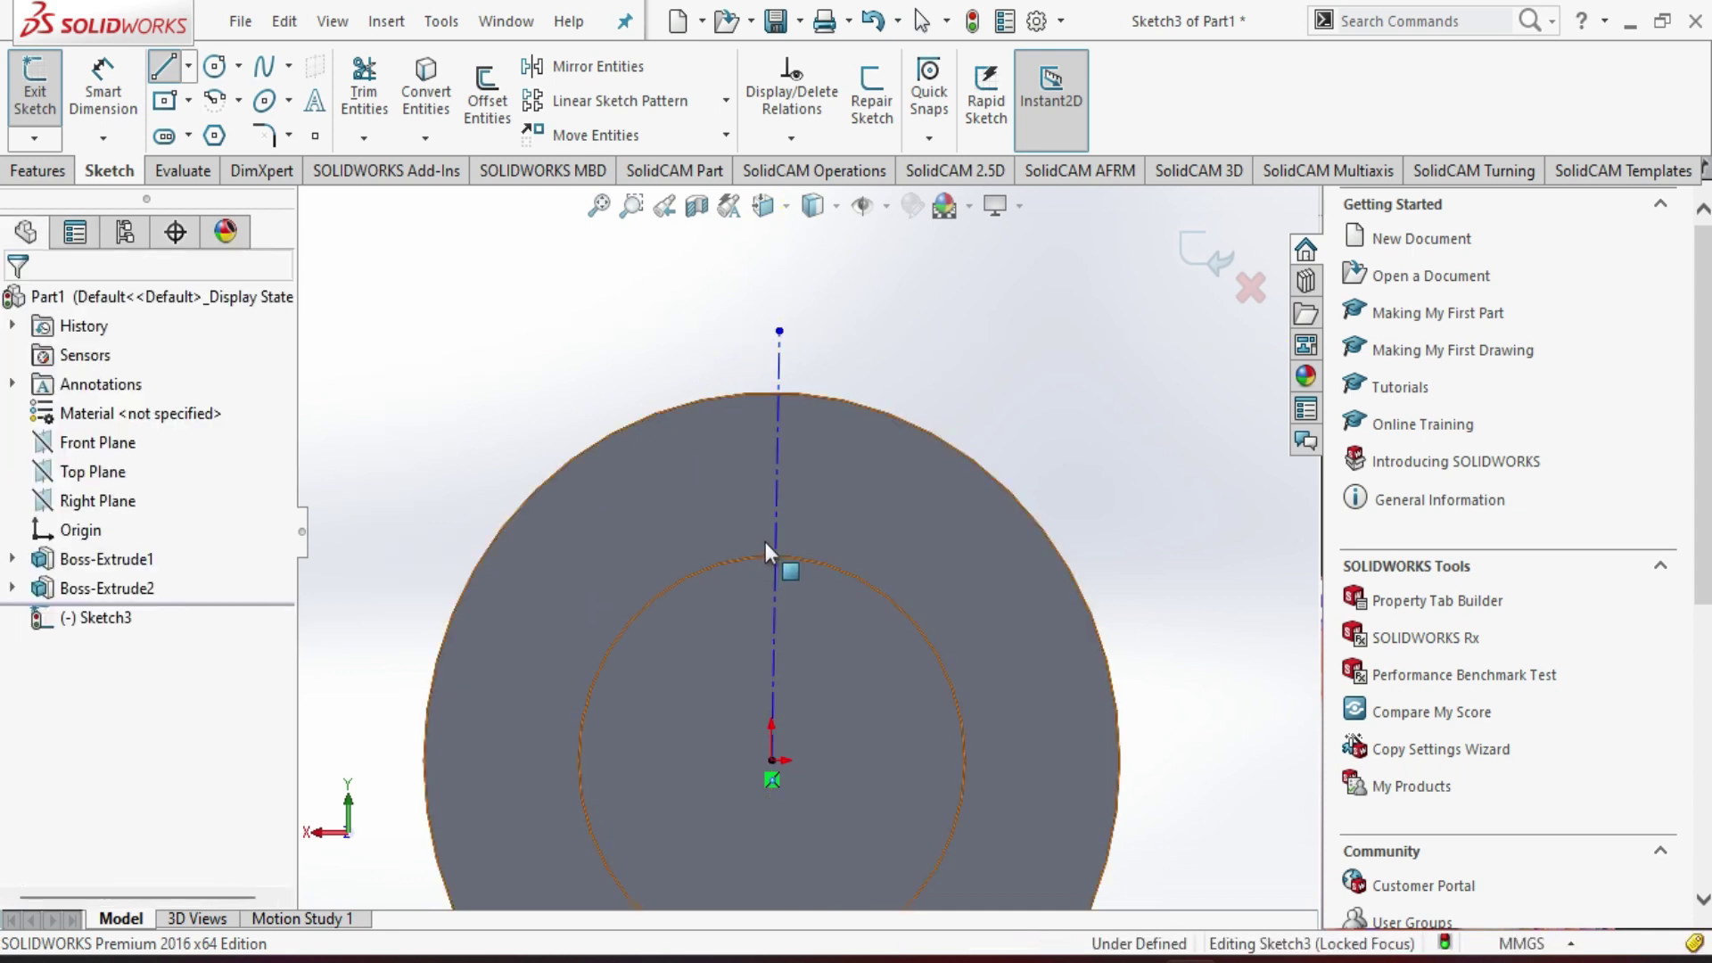
click(772, 544)
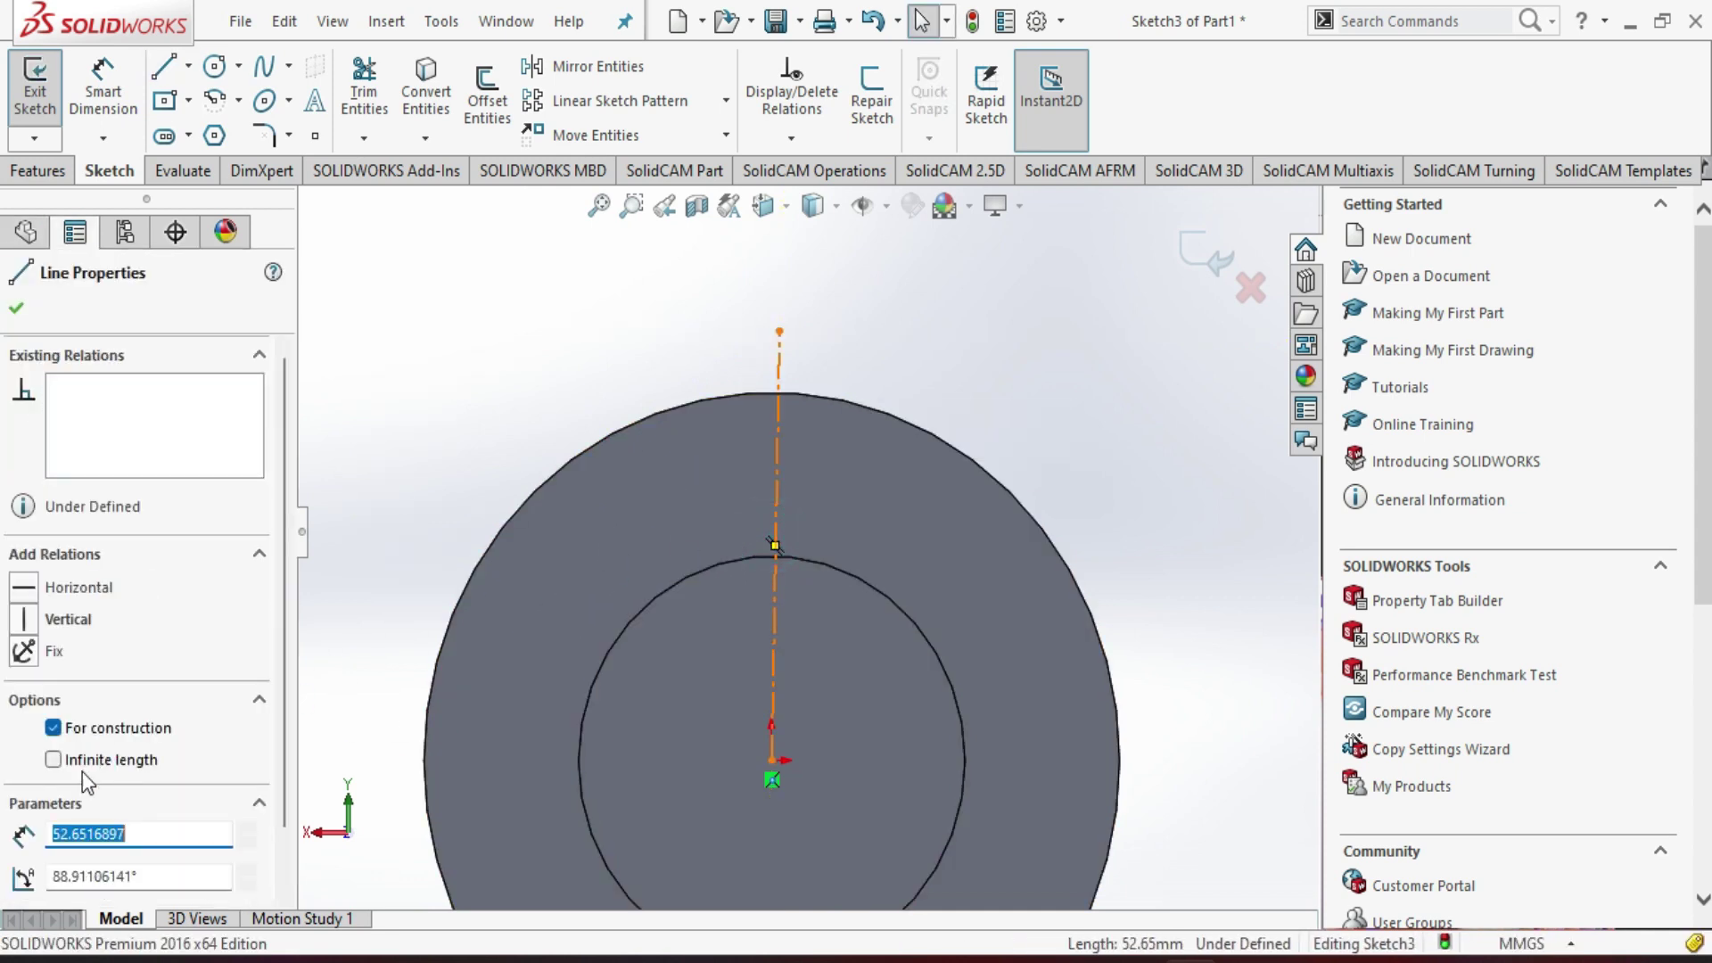
click(80, 622)
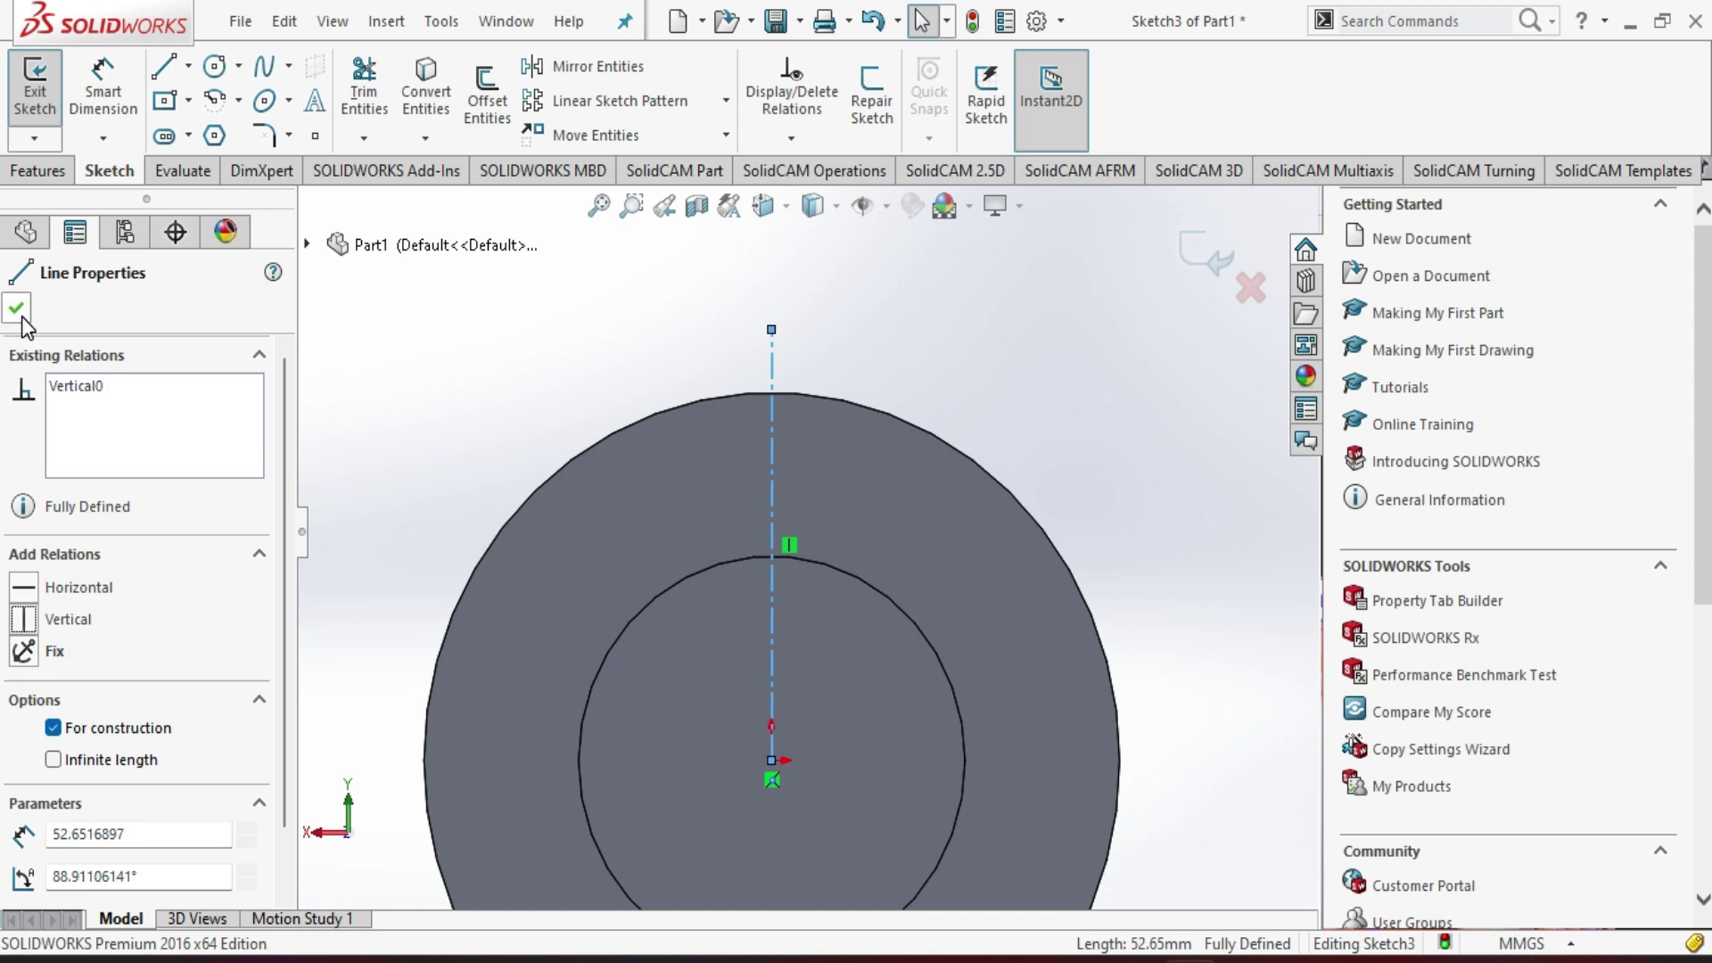
click(18, 310)
- Draw a slanted line from the centerline up to the part's outer rim
scroll(847, 441, down, 3)
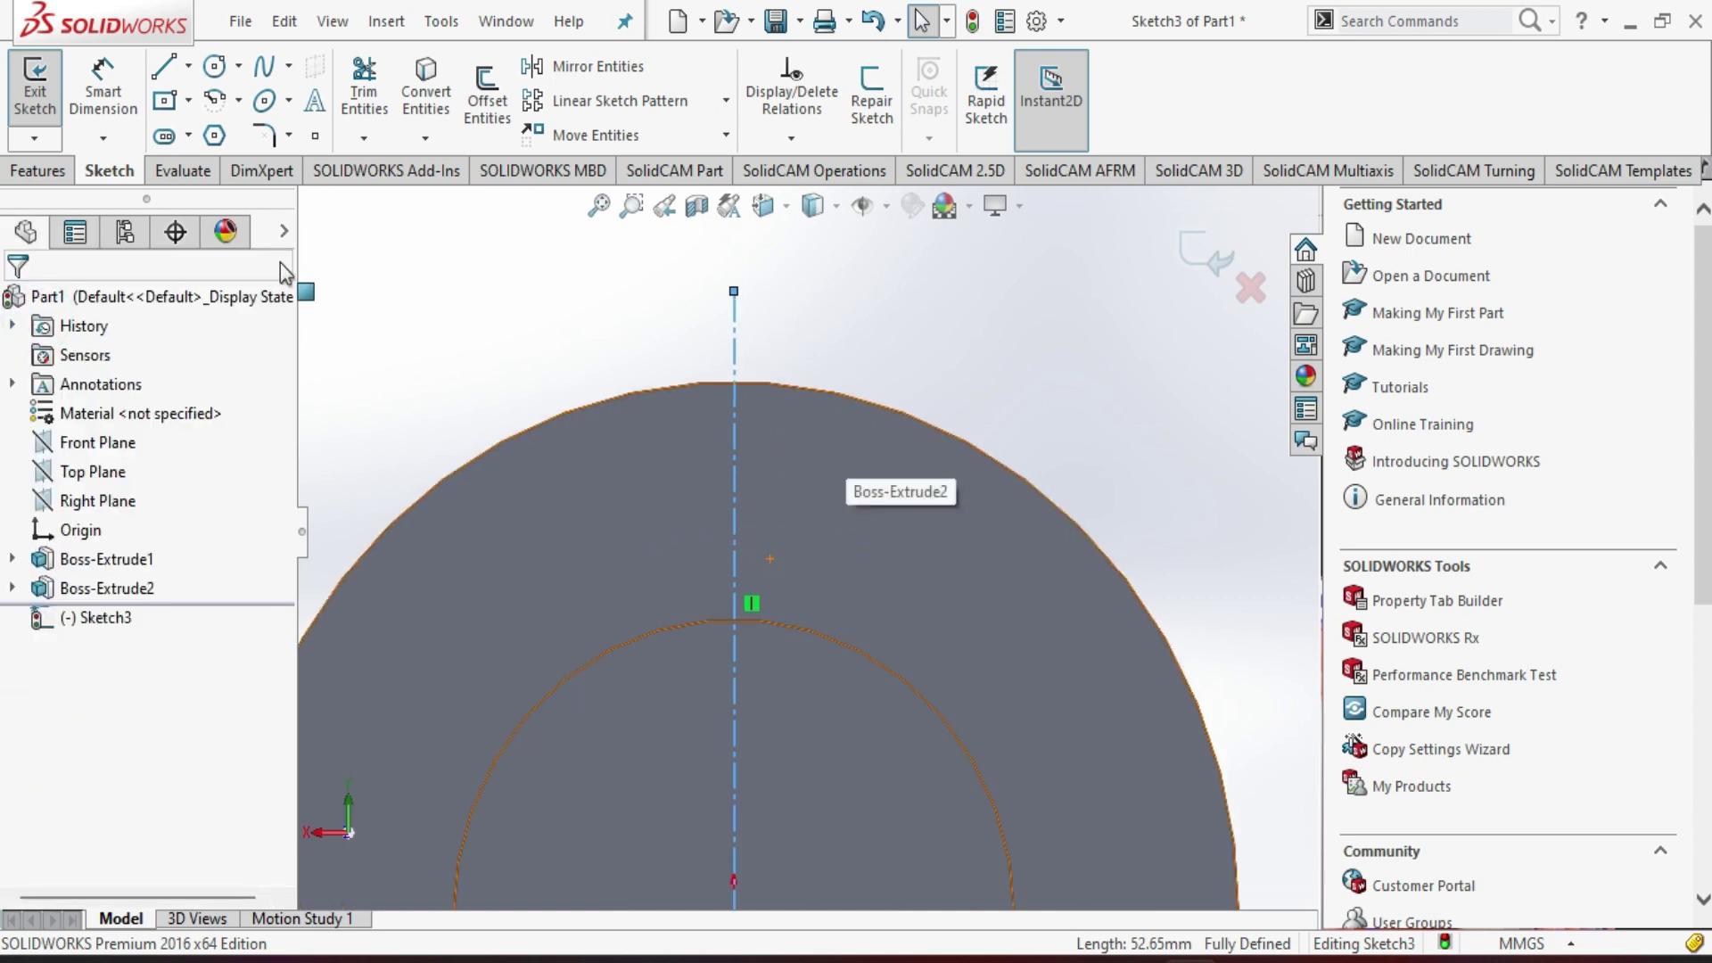
click(163, 65)
scroll(749, 410, down, 3)
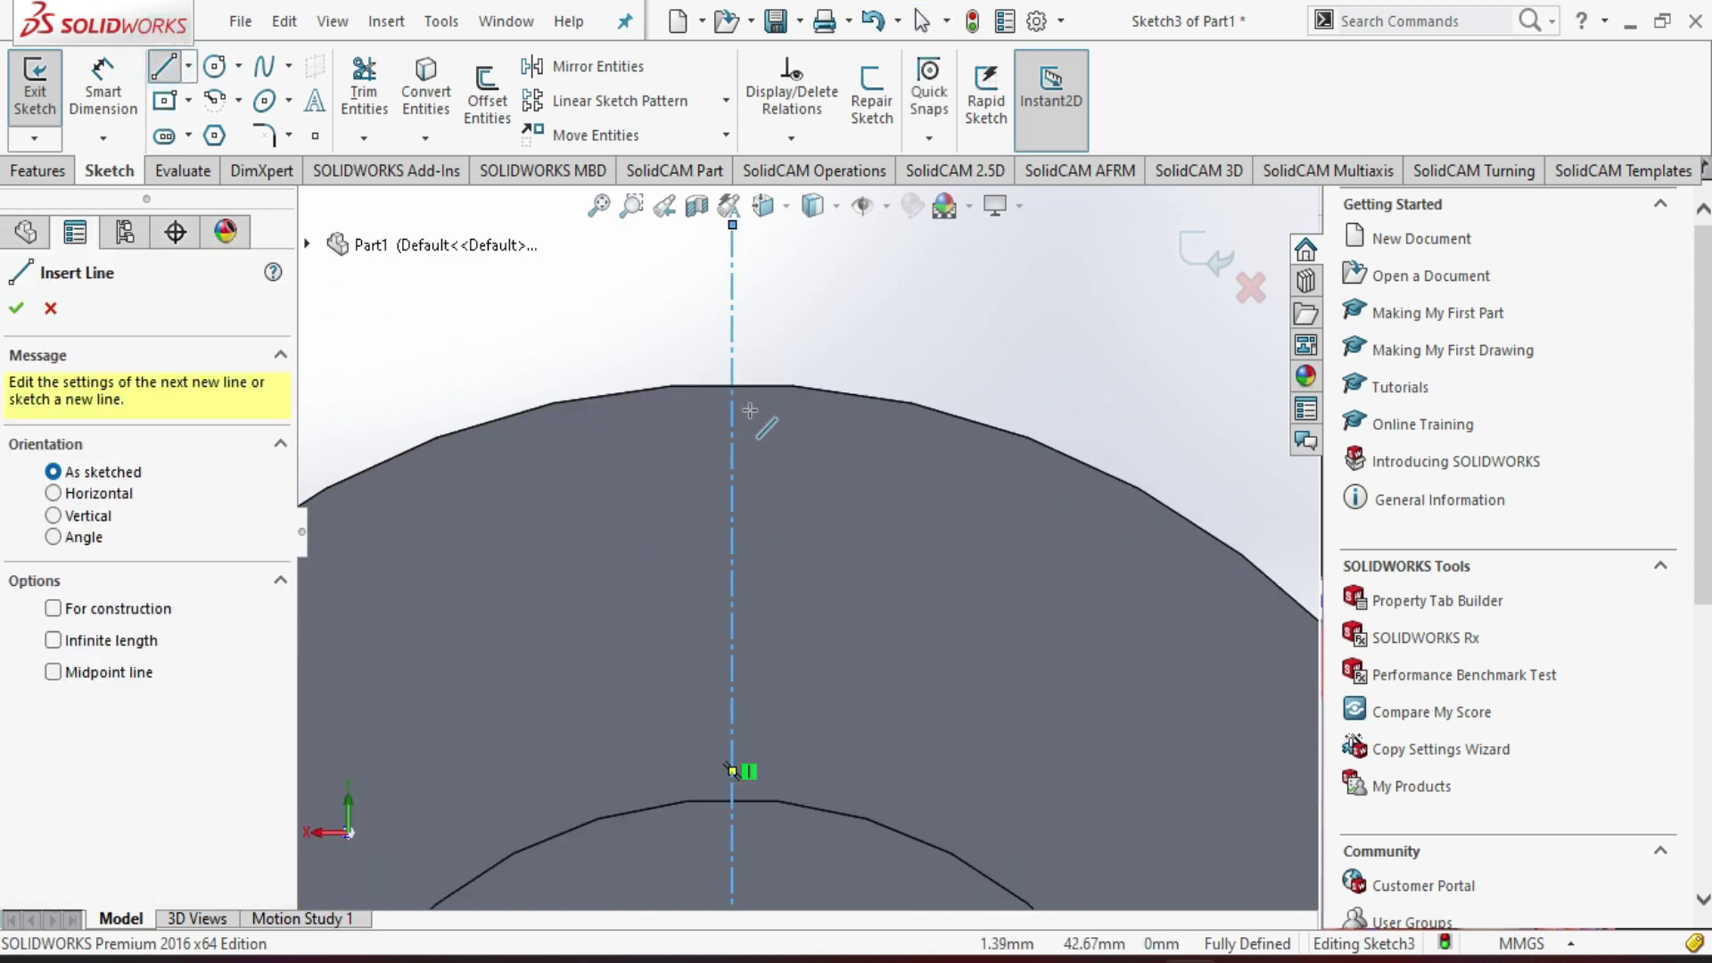
click(729, 457)
click(706, 385)
key(Escape)
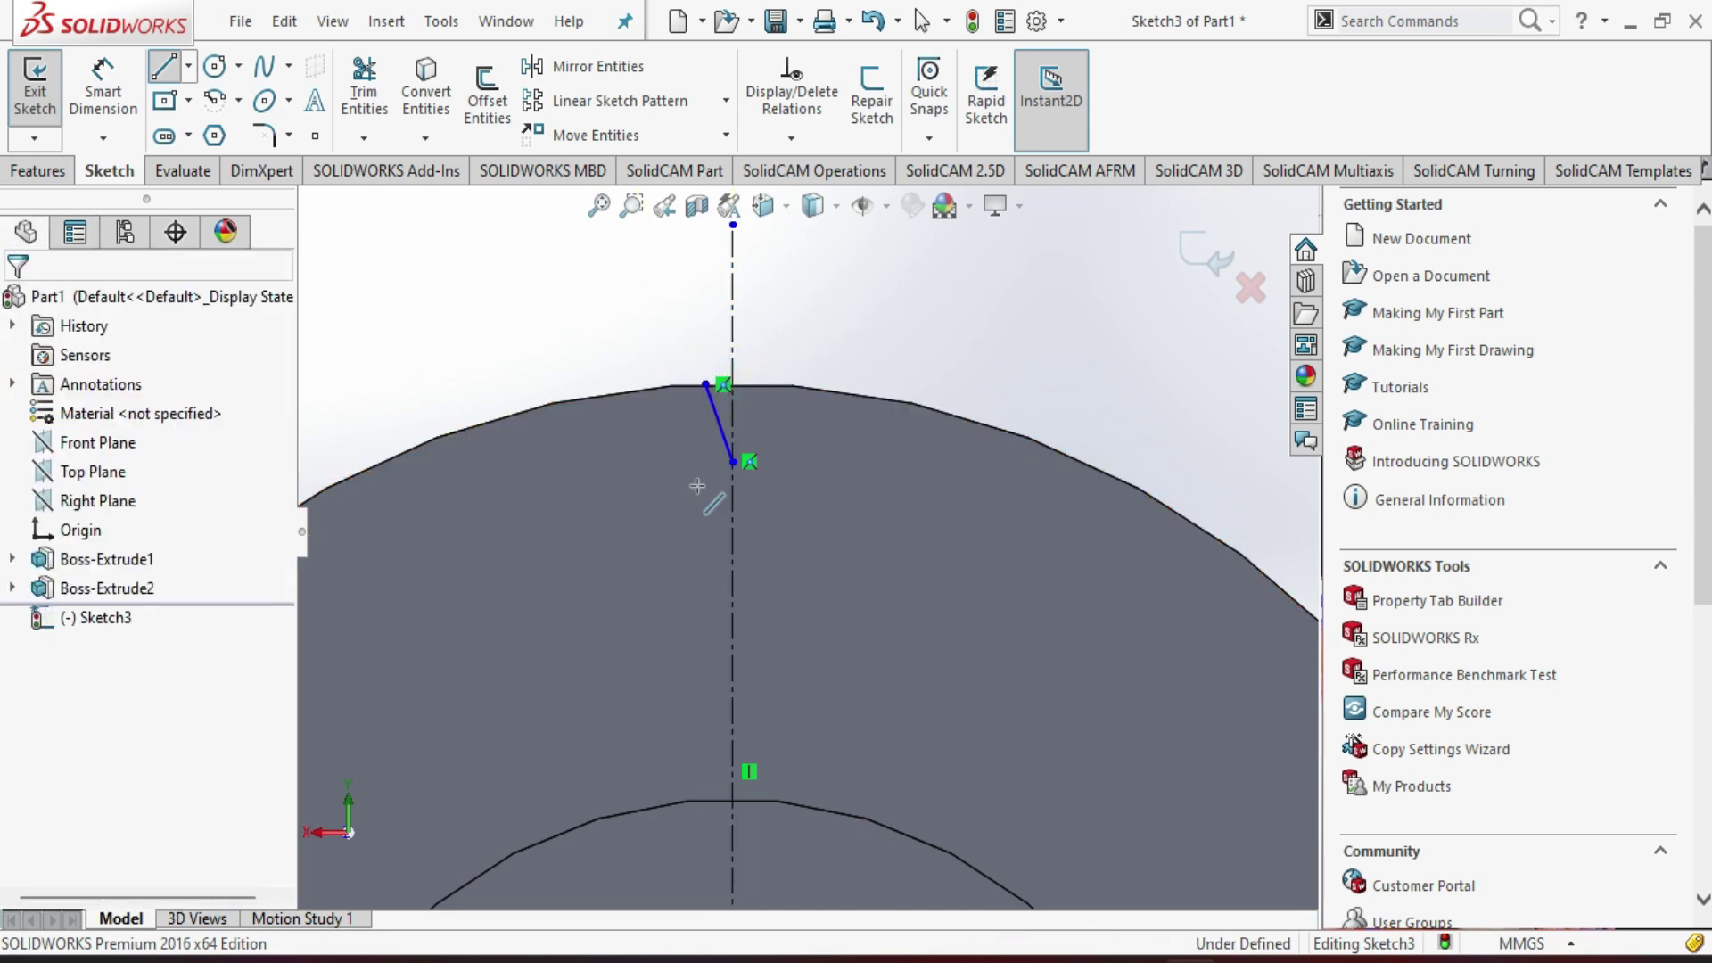
- Dimension the line's lower endpoint 42.5 mm from the outer circular edge
key(d)
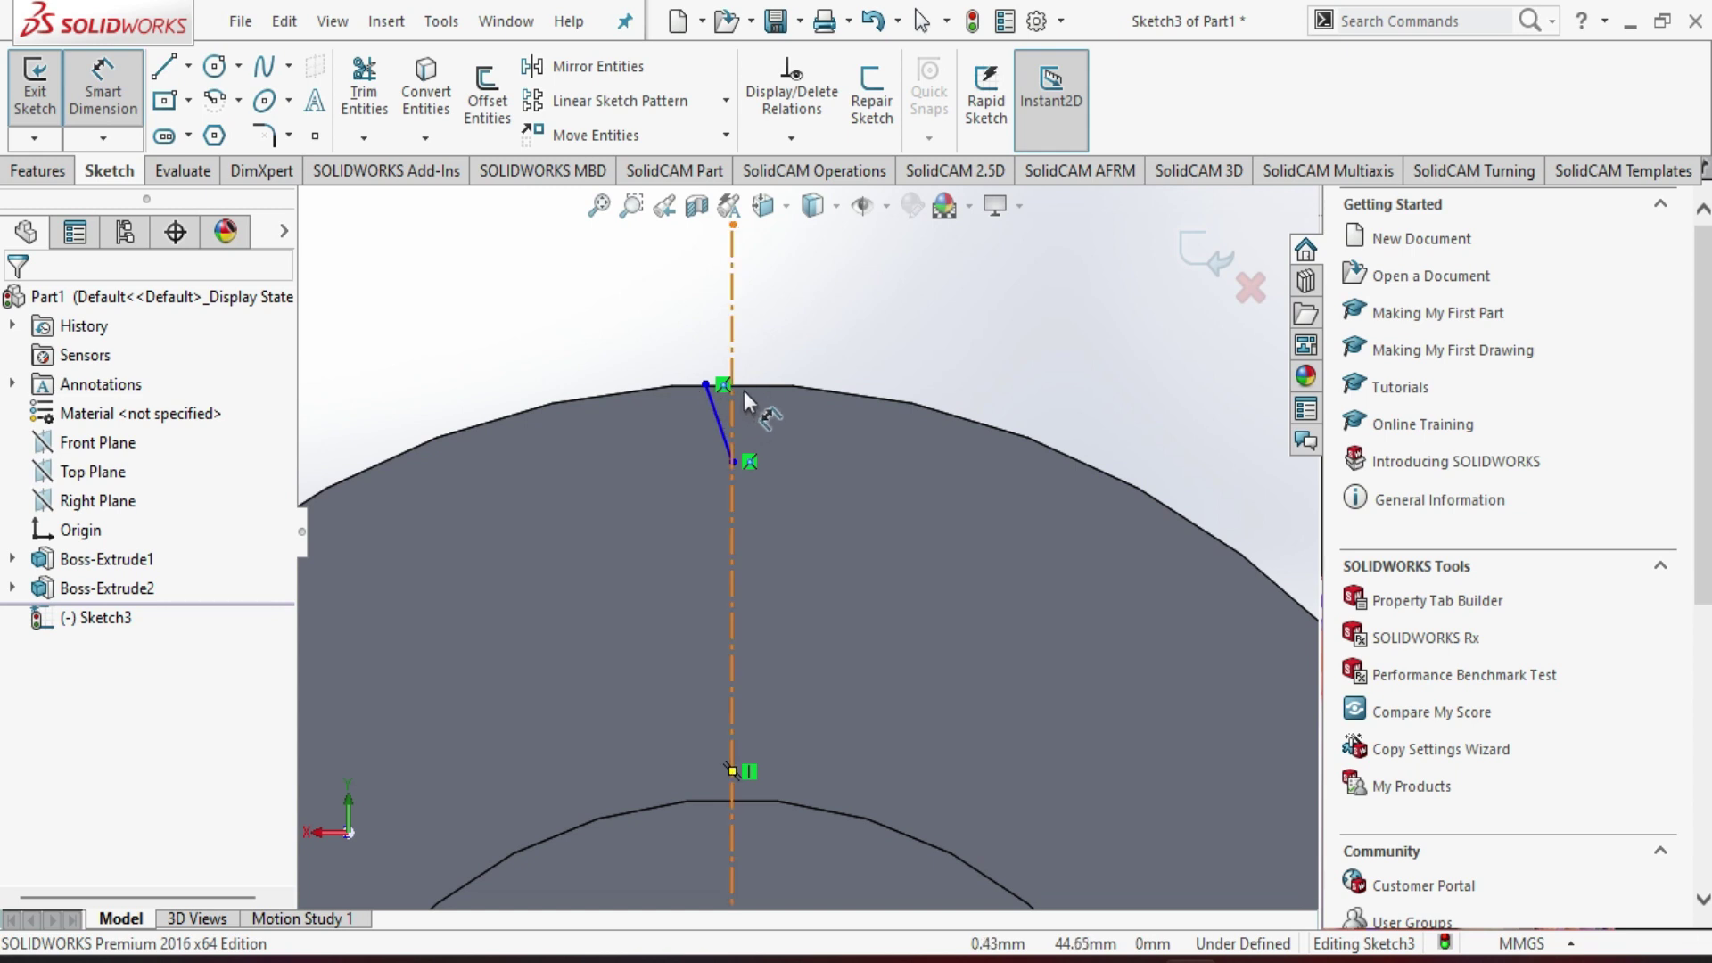
click(752, 385)
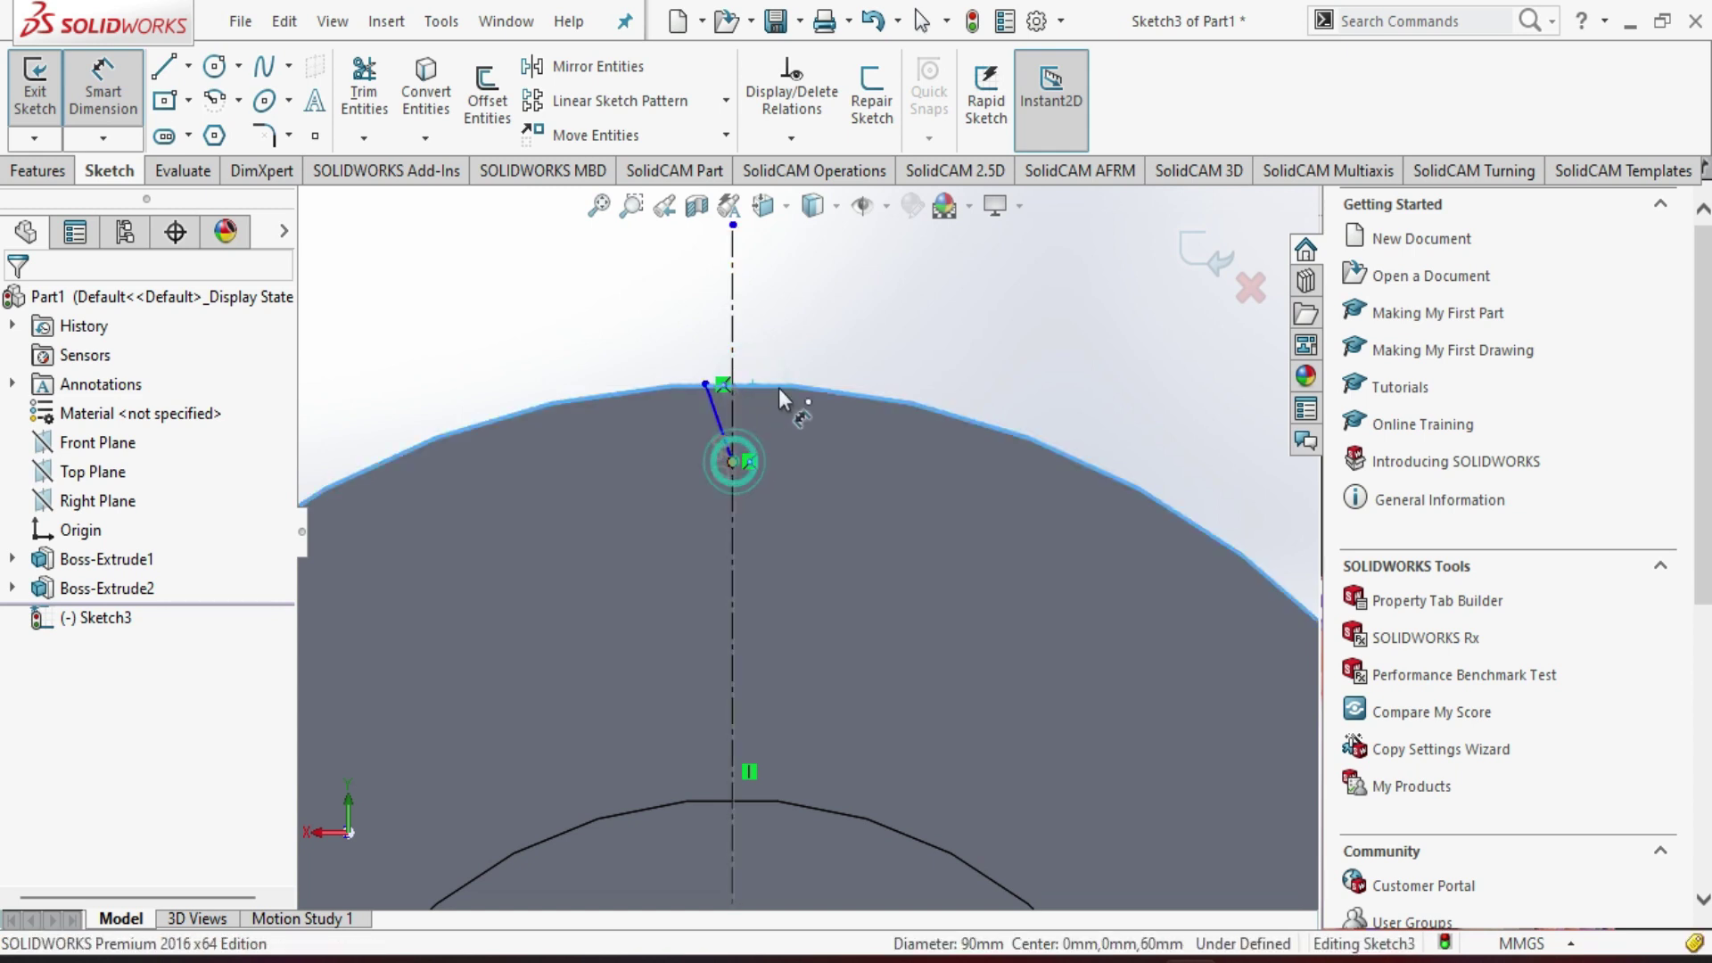
click(732, 462)
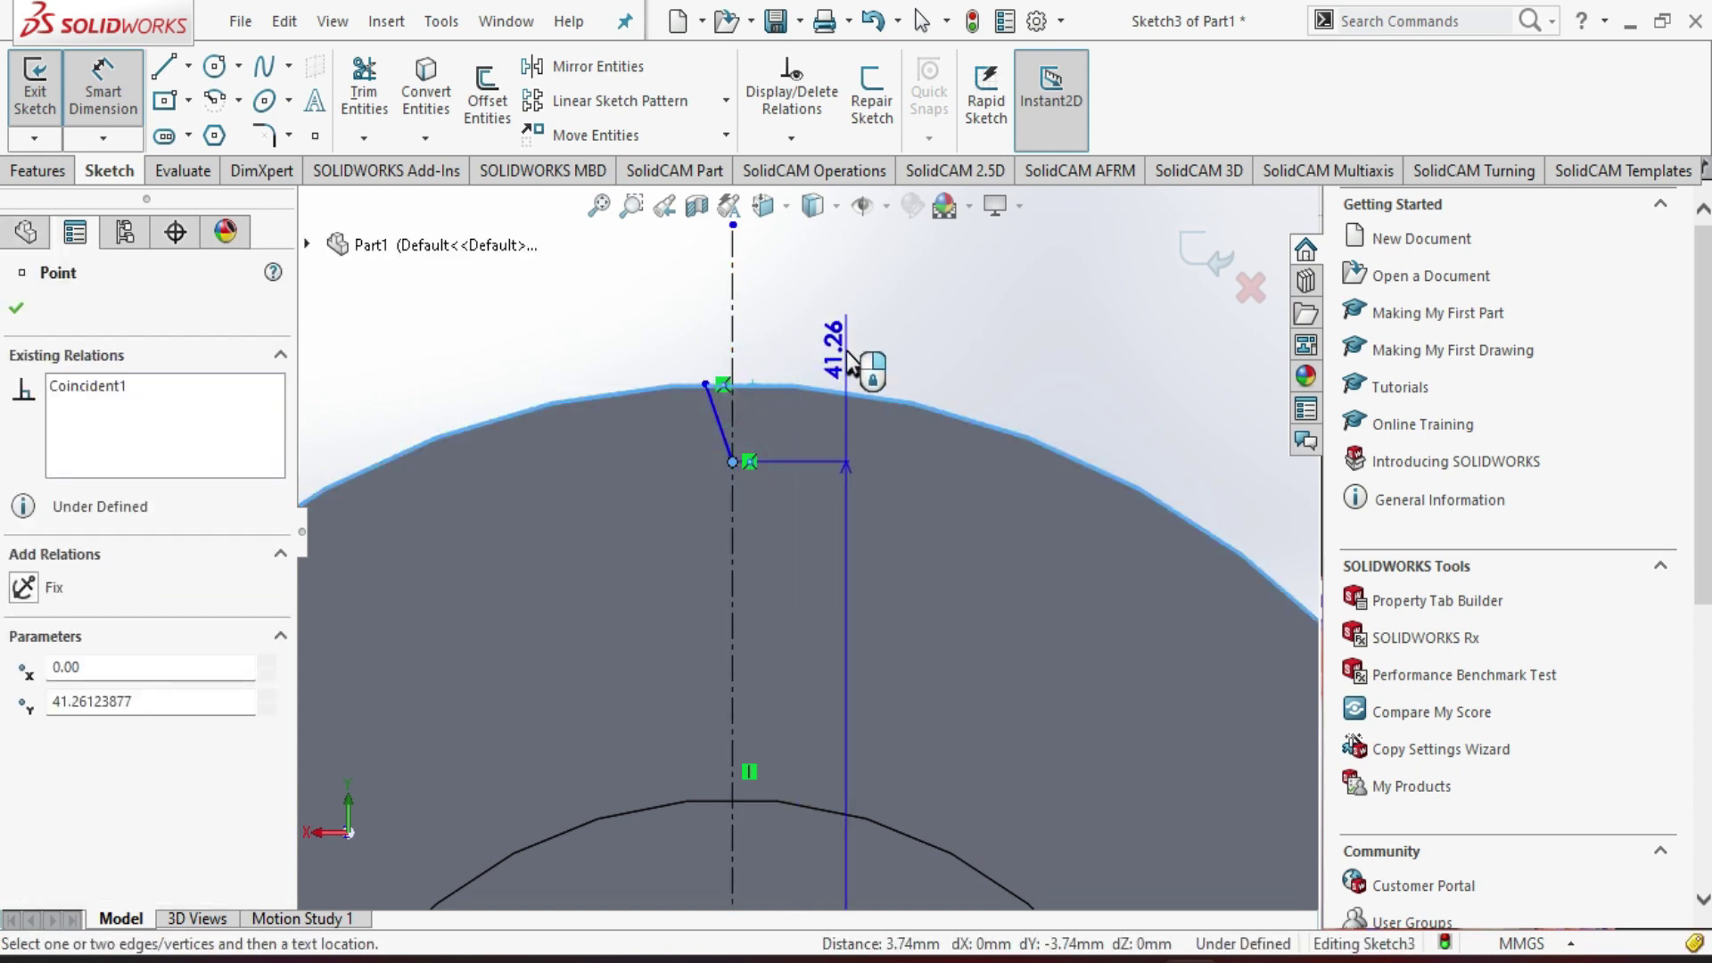
click(862, 327)
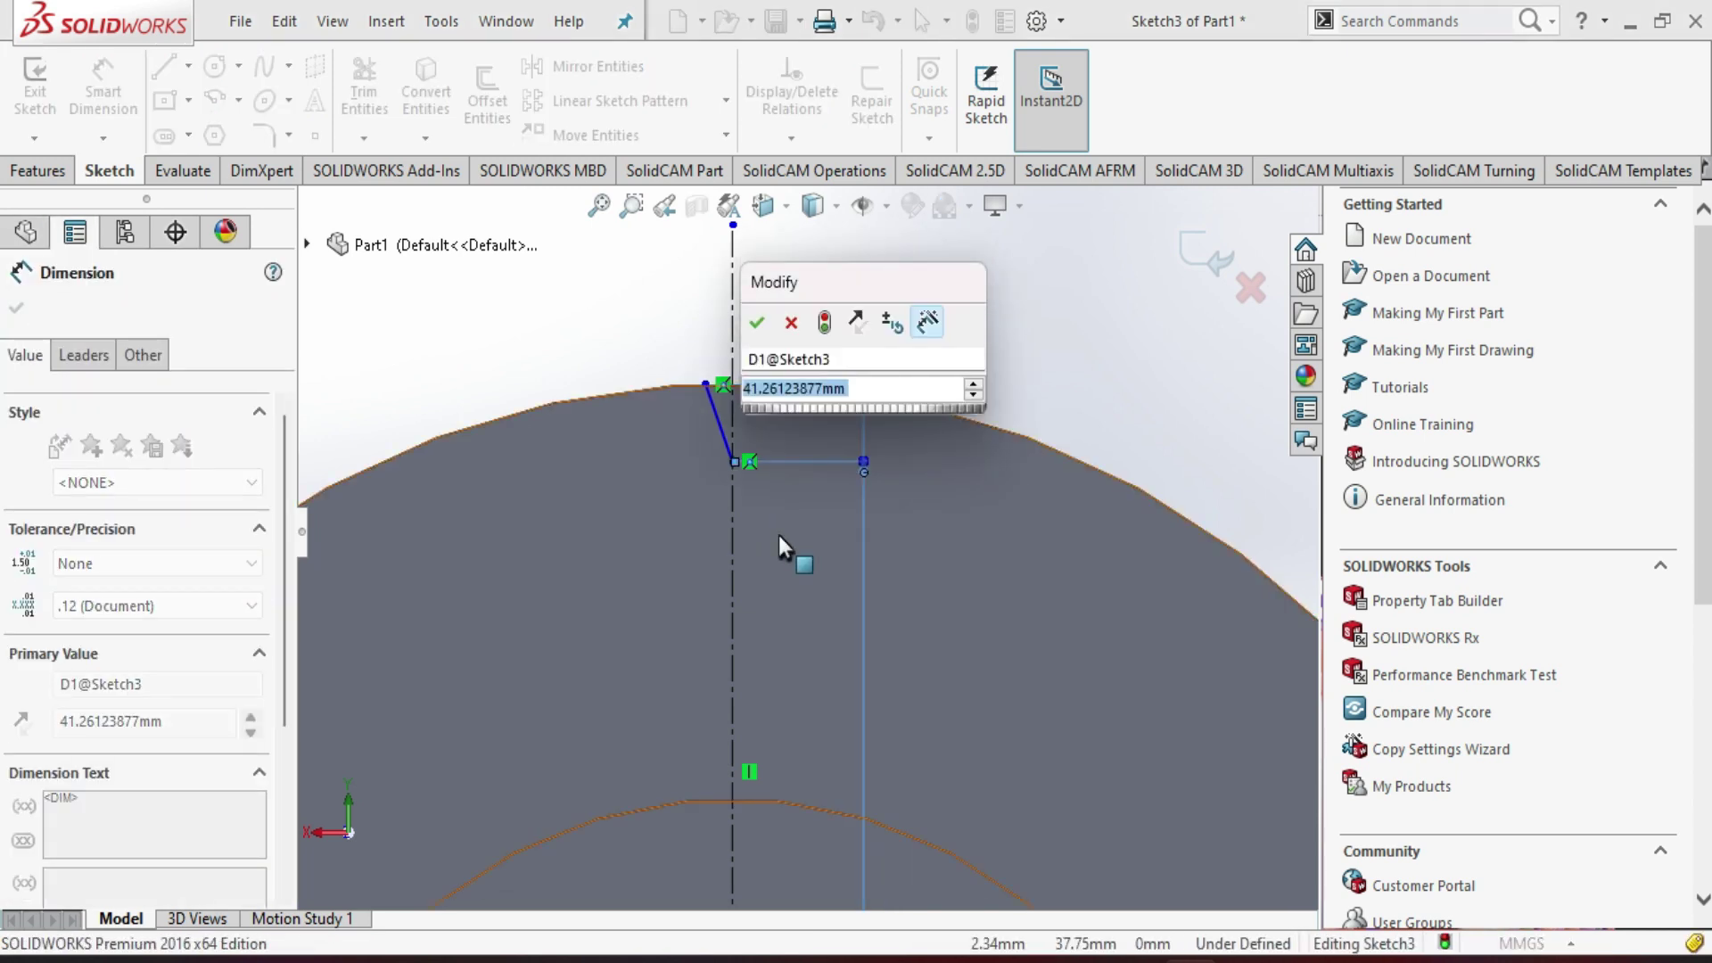
text(42.5)
key(Return)
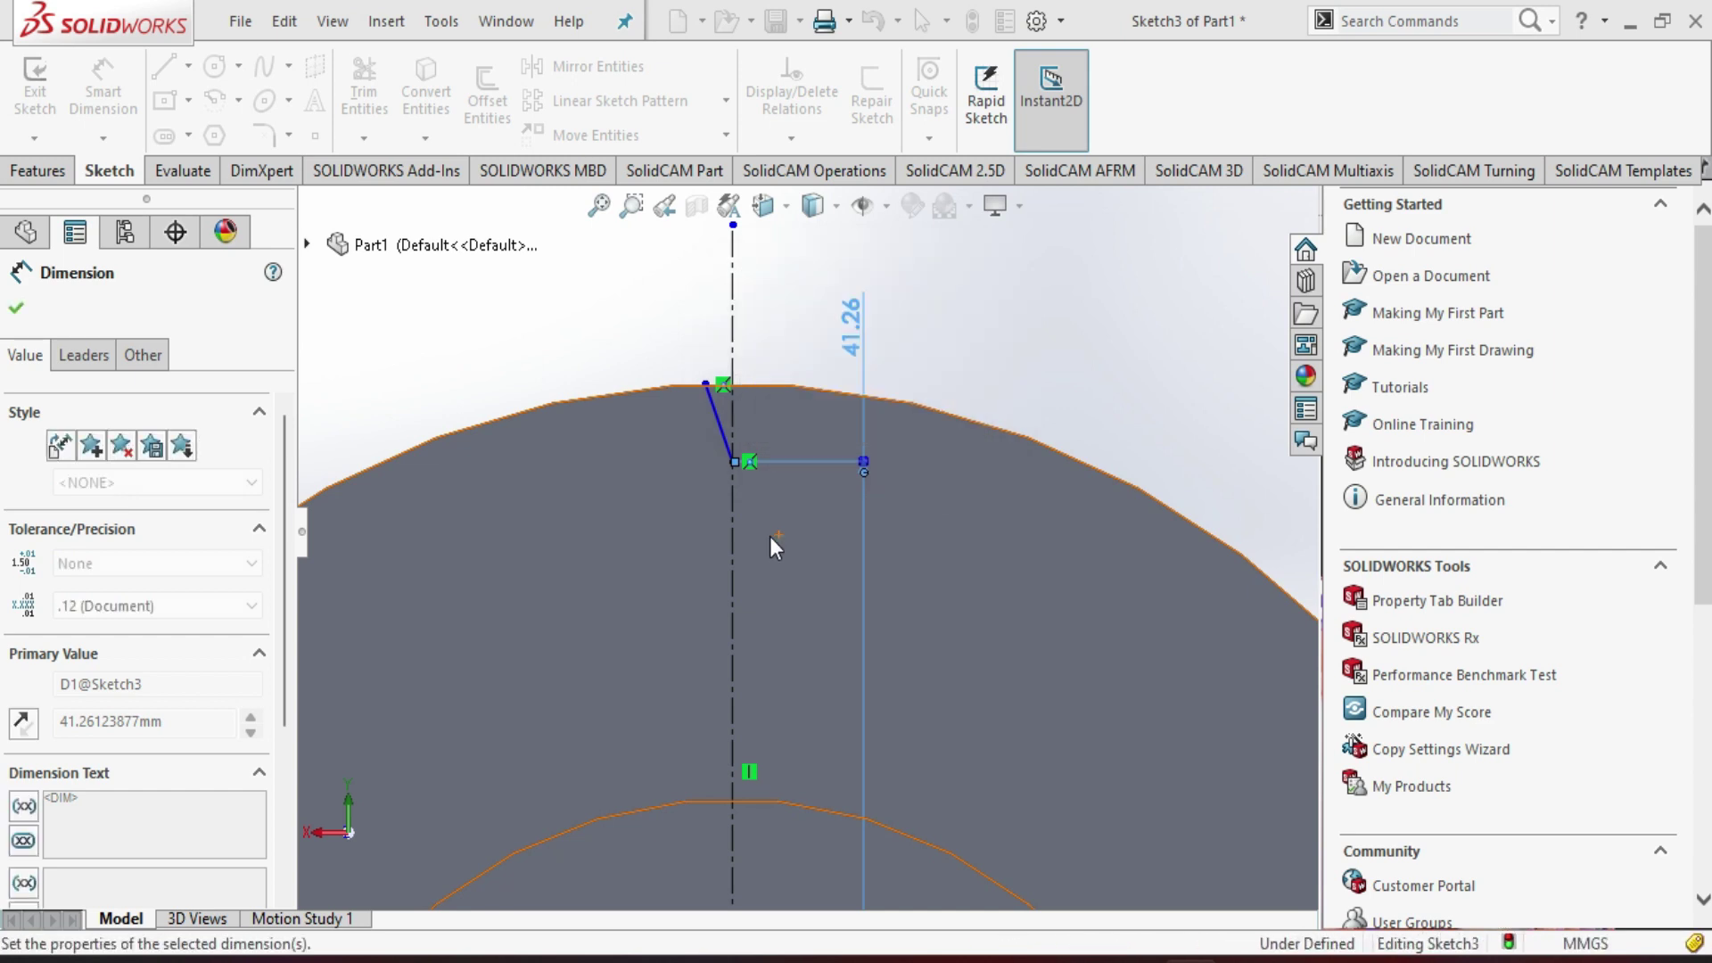
key(Escape)
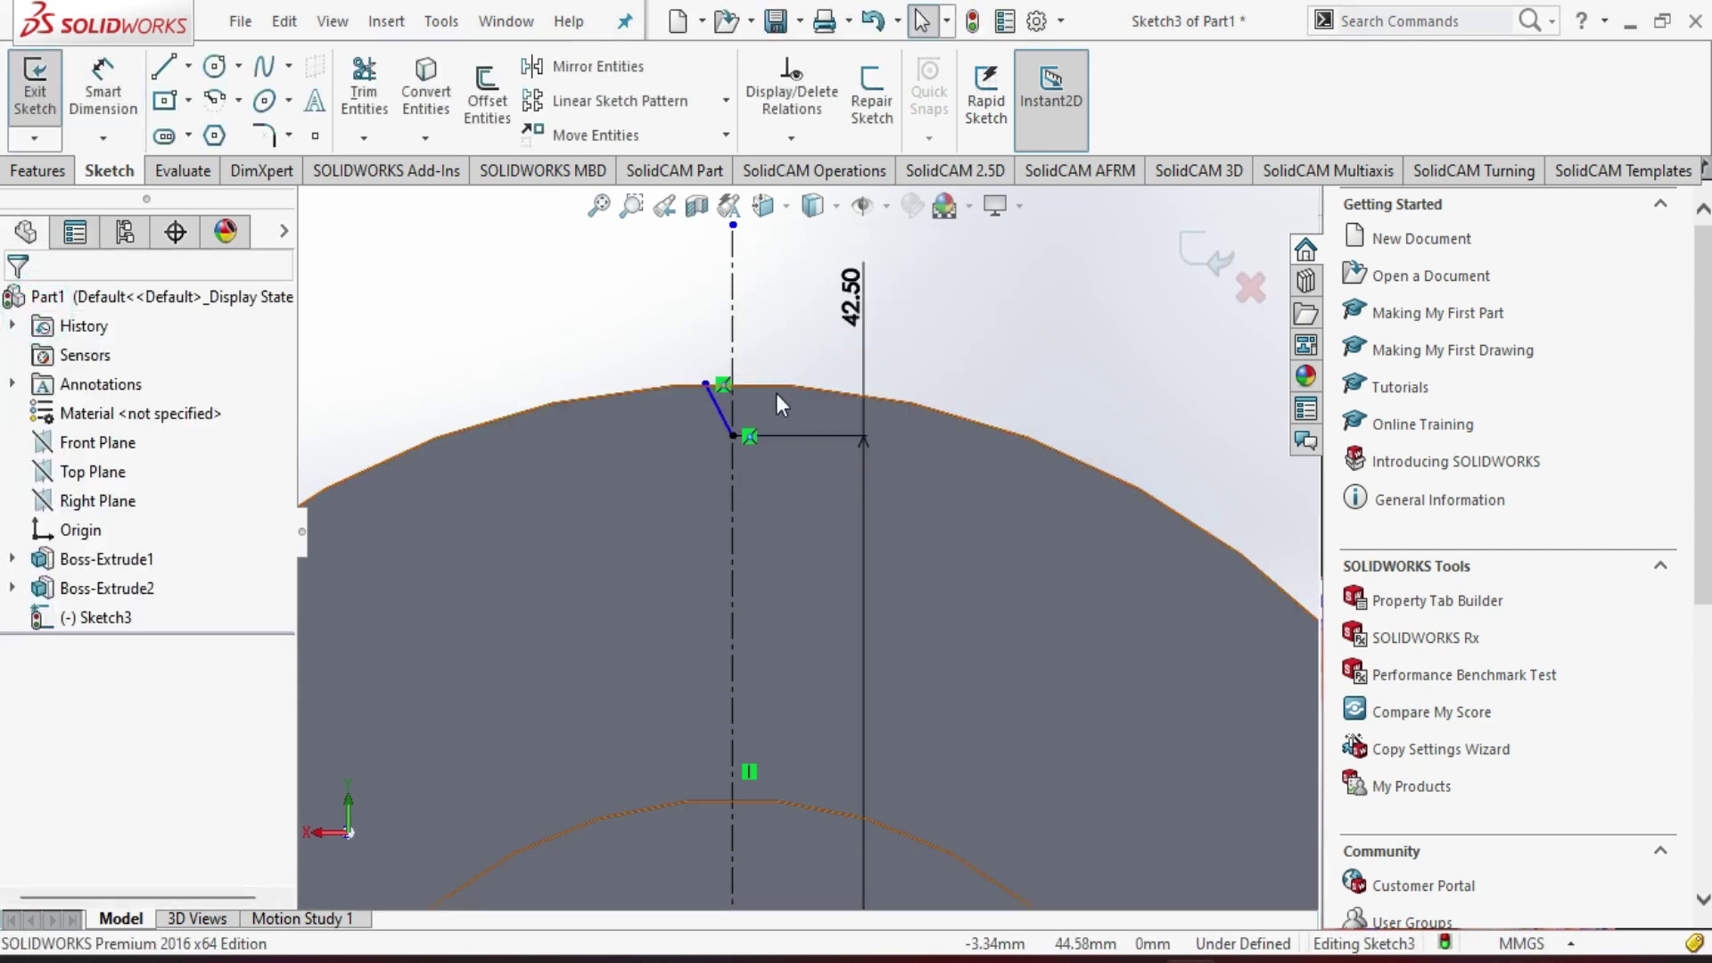
scroll(794, 401, down, 4)
scroll(687, 335, down, 3)
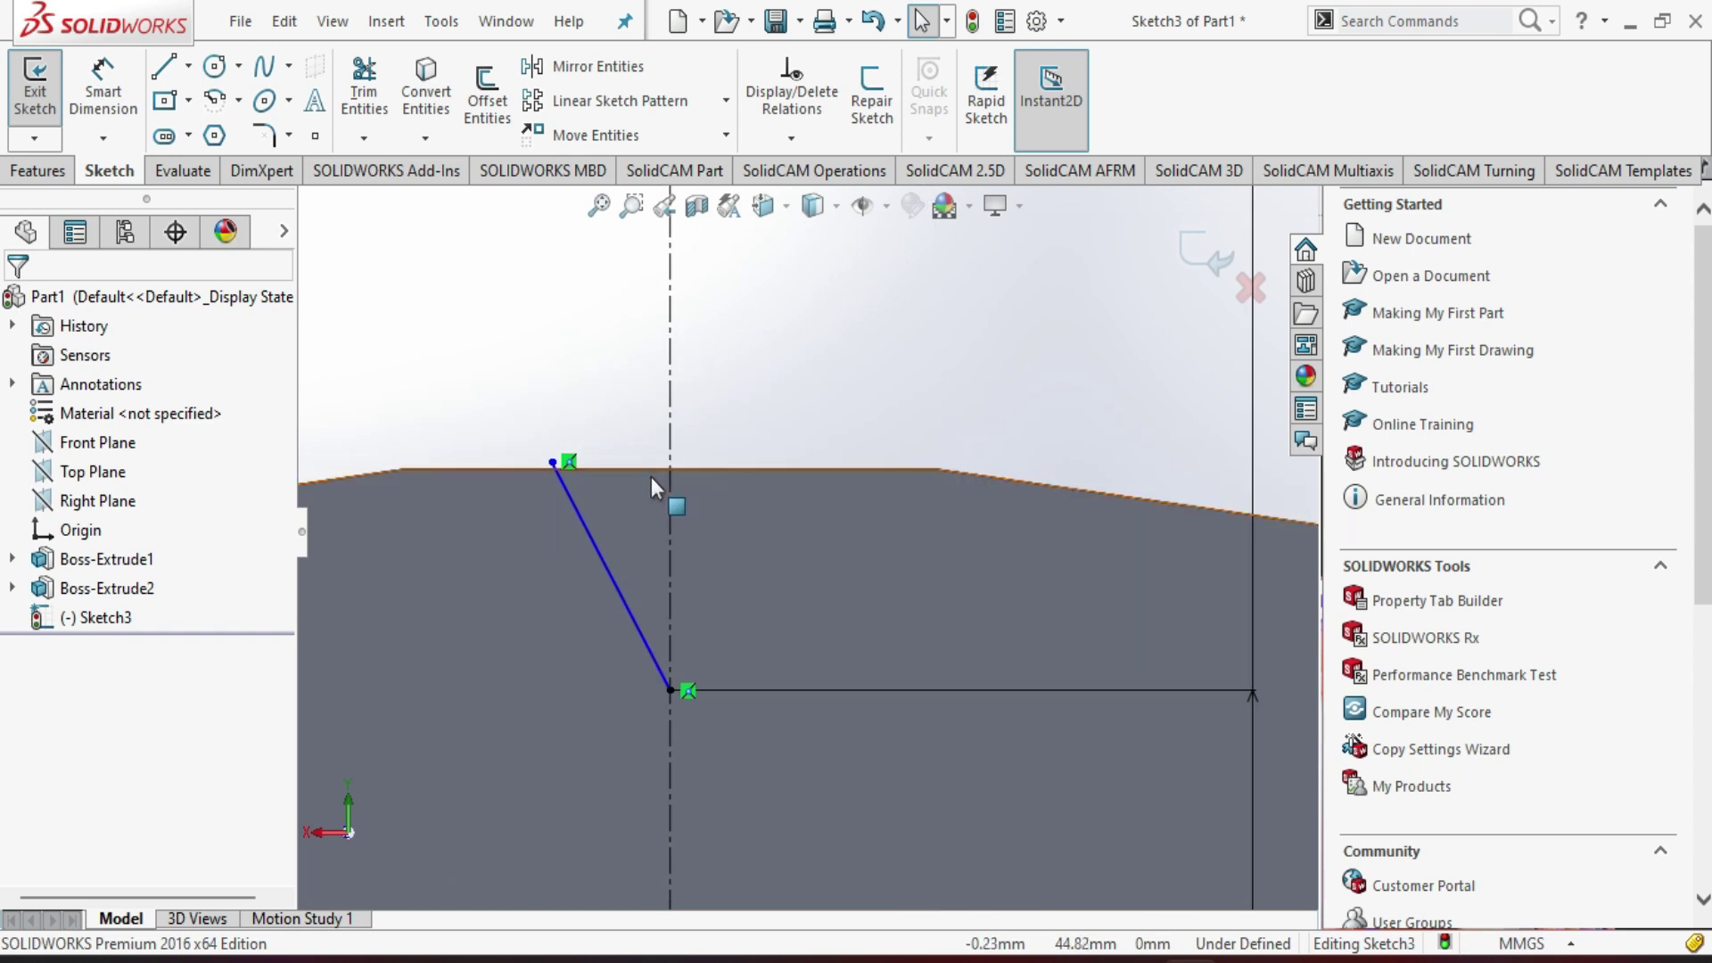
scroll(671, 570, down, 2)
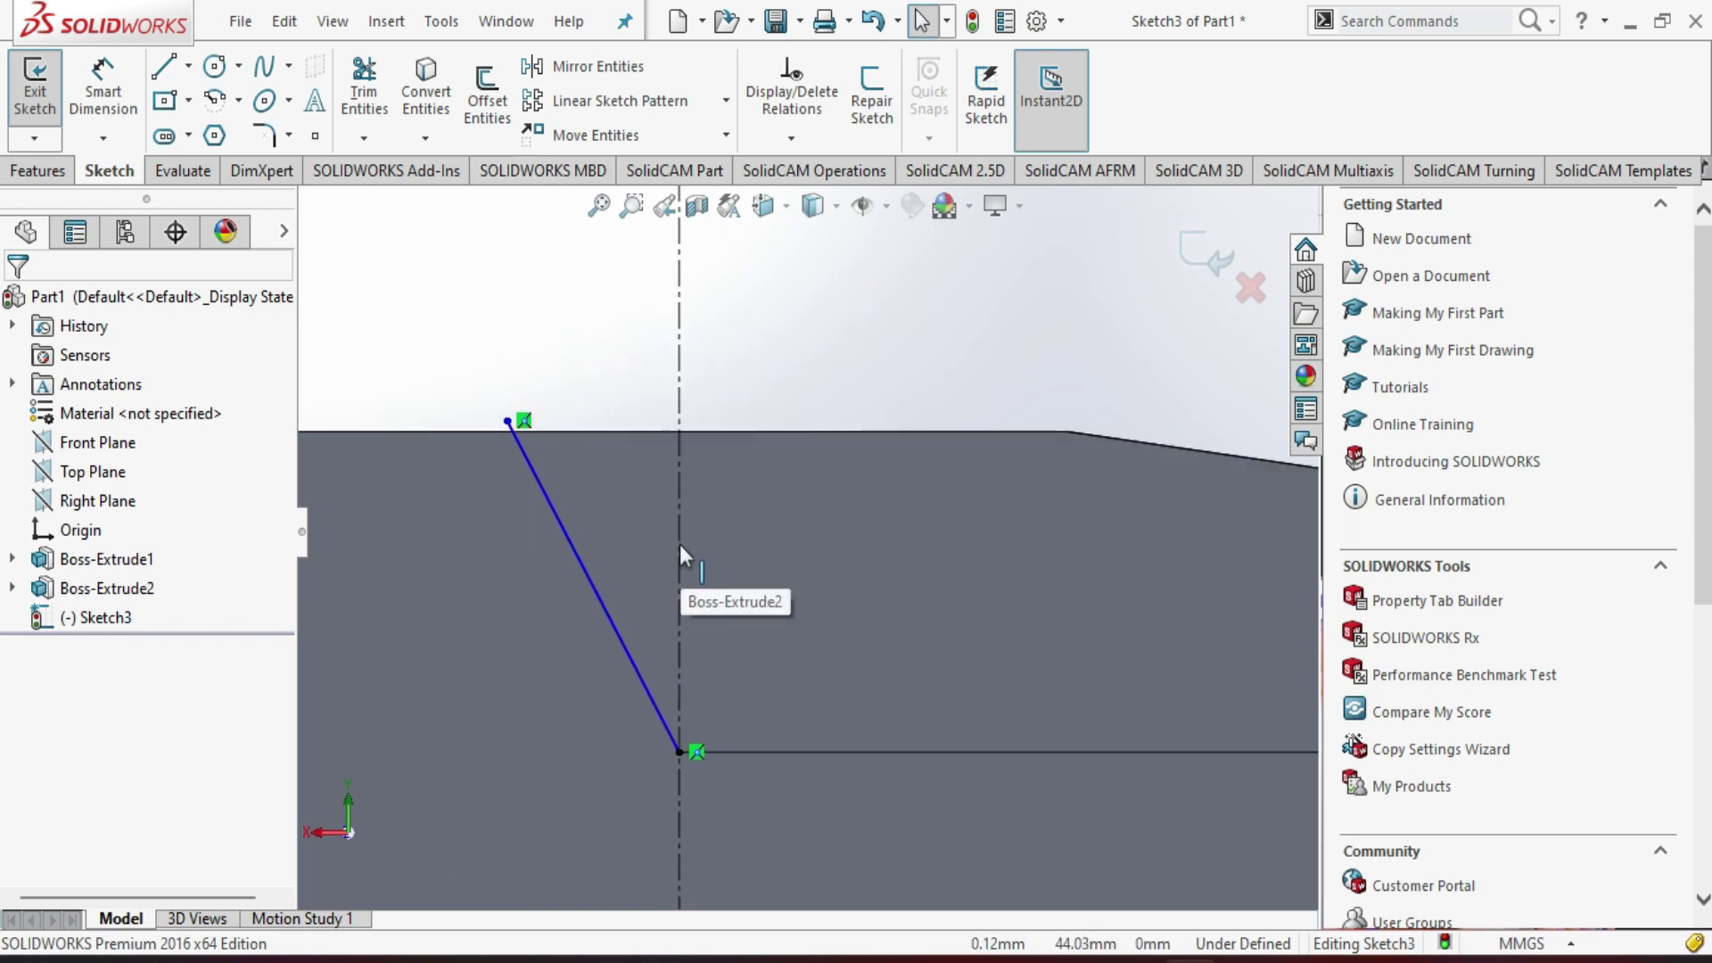
- Mirror the slanted line (Line2) about centerline Line1 to form a V
click(581, 72)
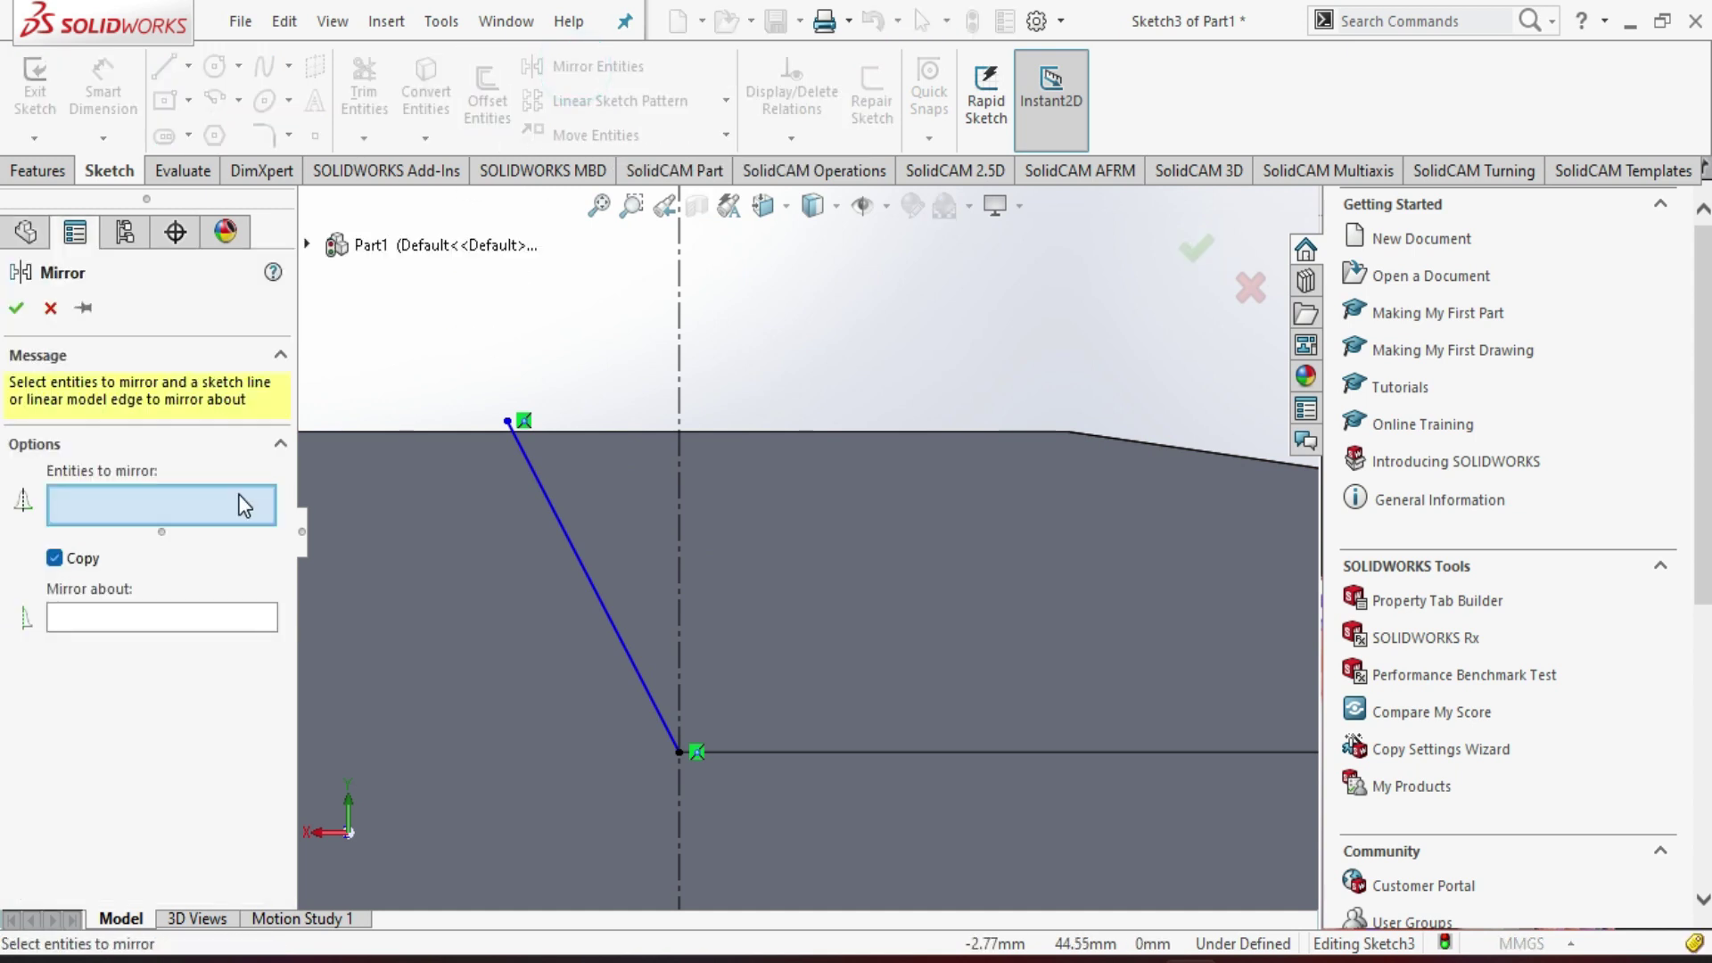
click(556, 510)
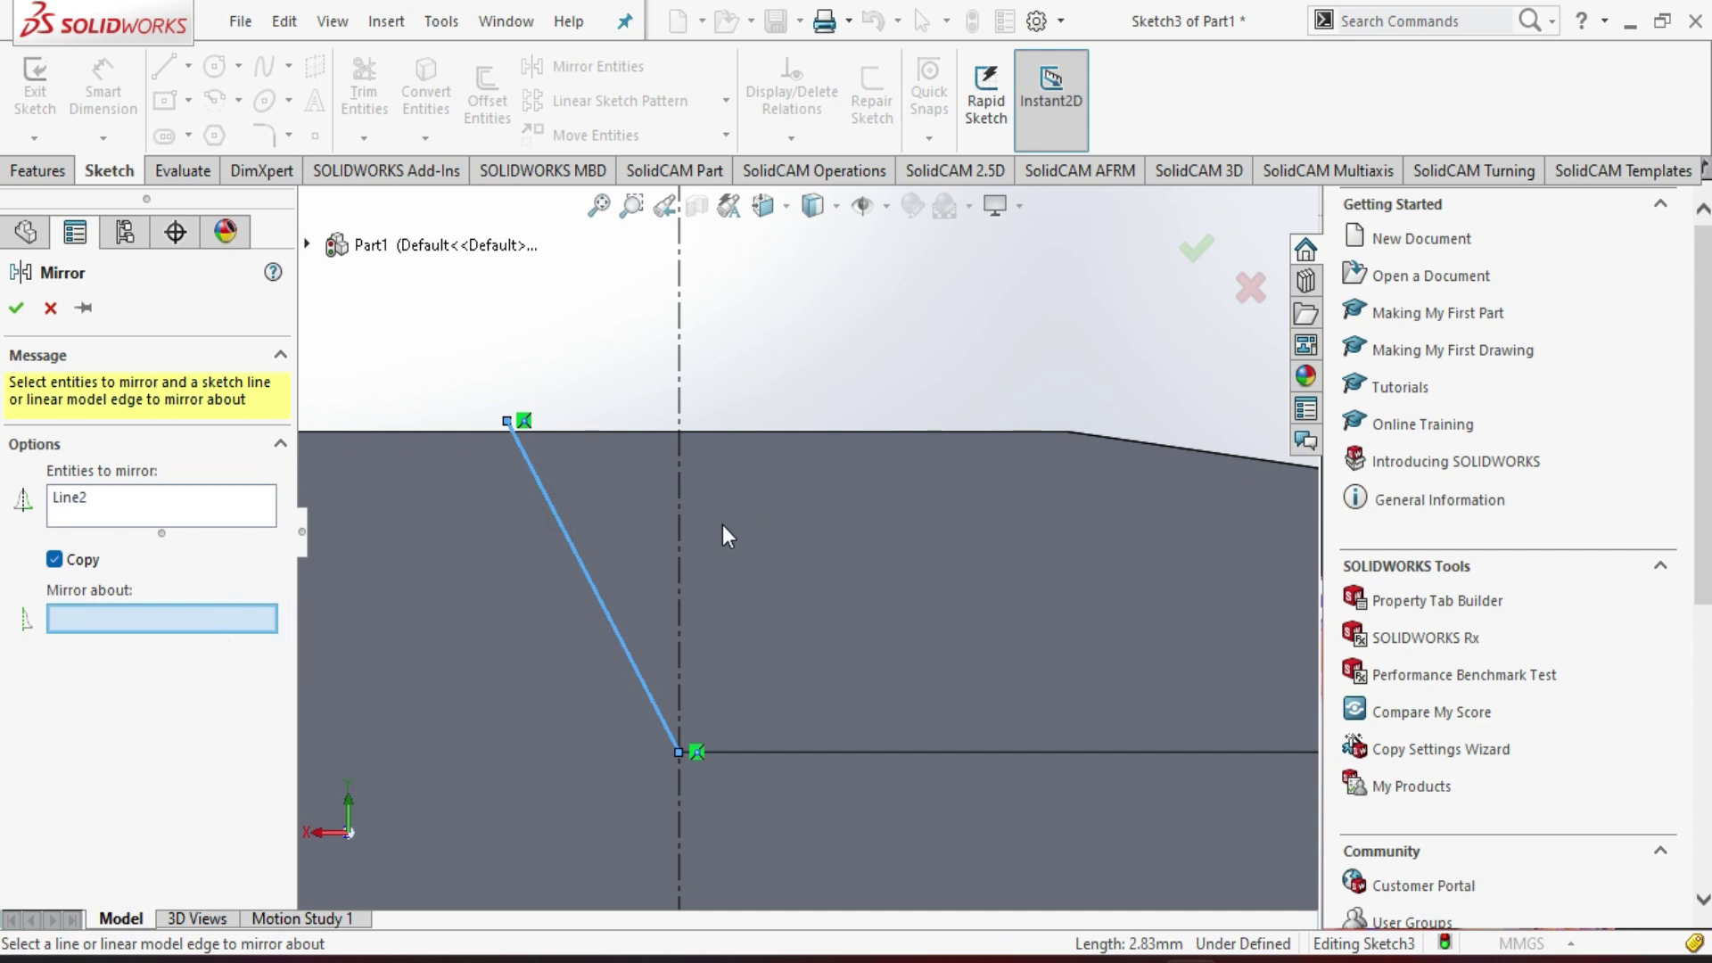
click(687, 533)
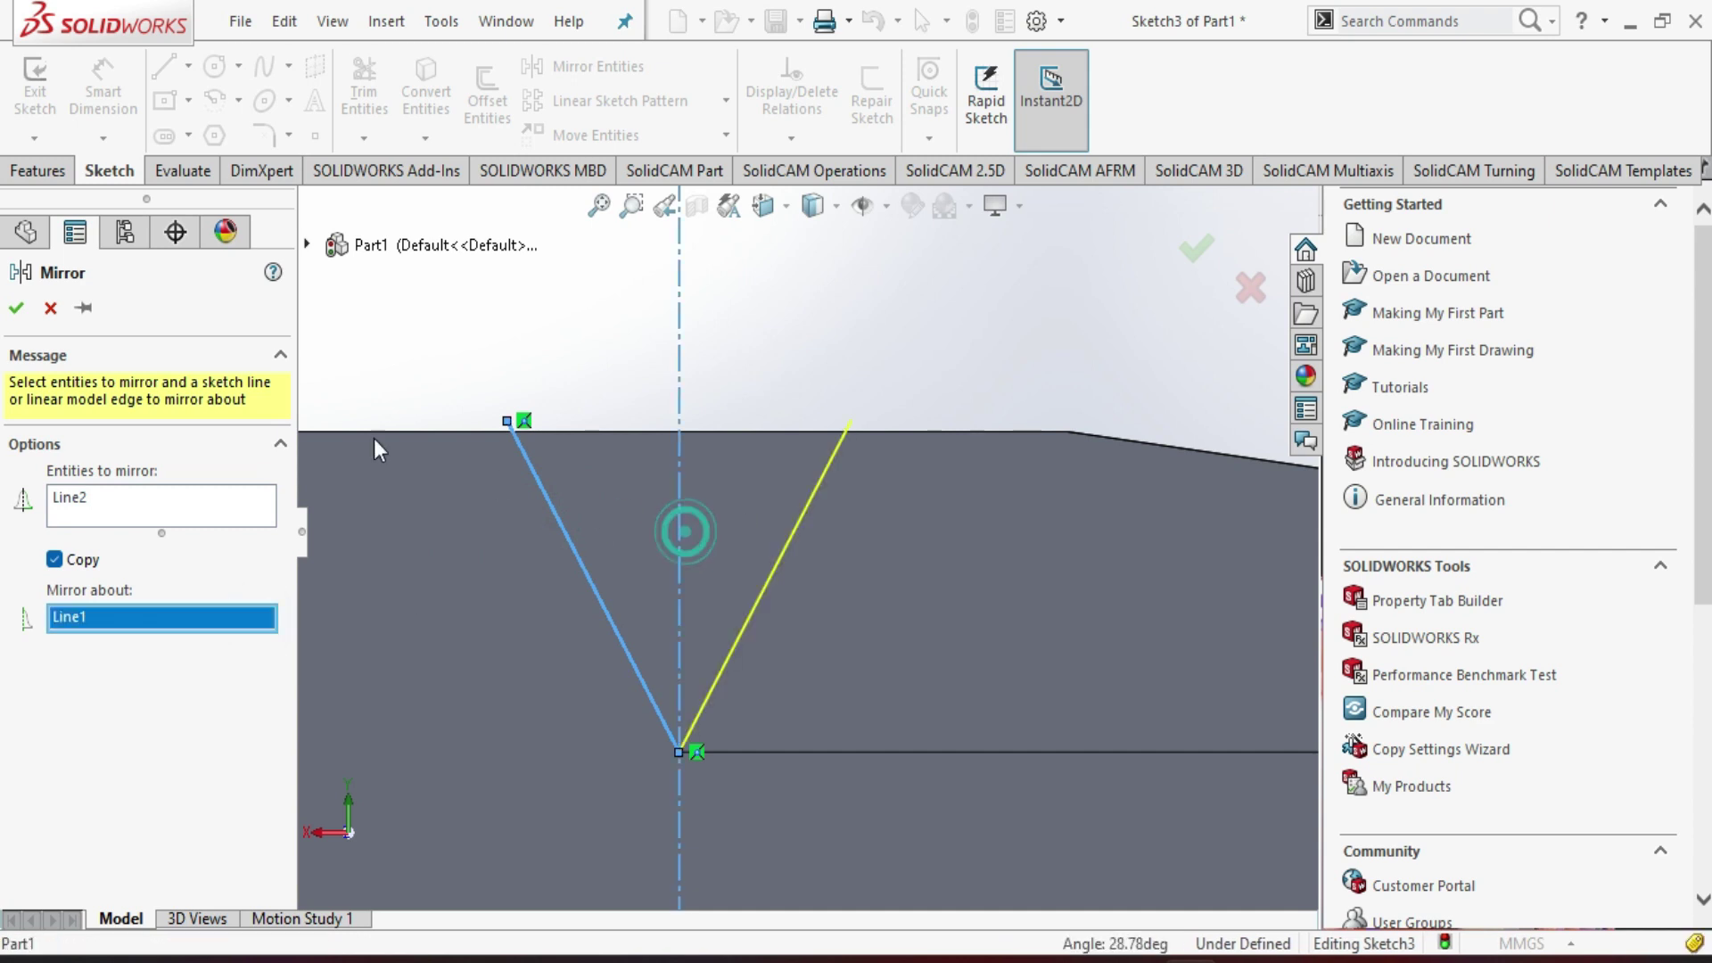
click(16, 312)
click(364, 89)
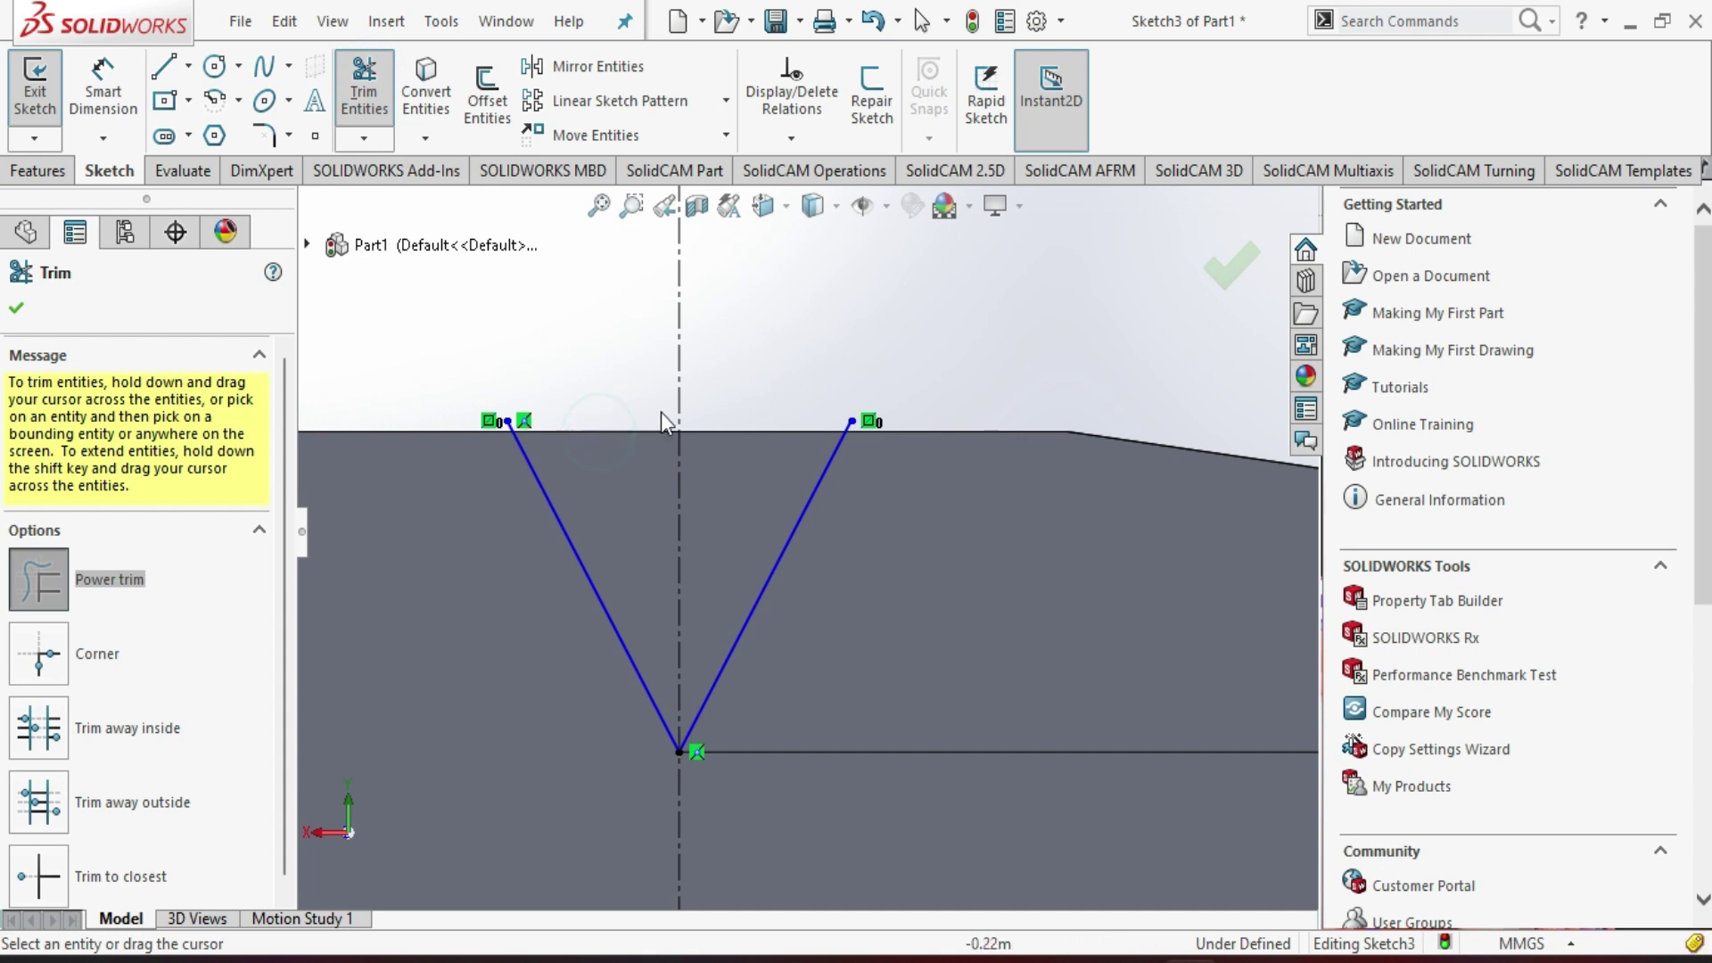
- Convert the part's outer rim edge into the V sketch
key(z)
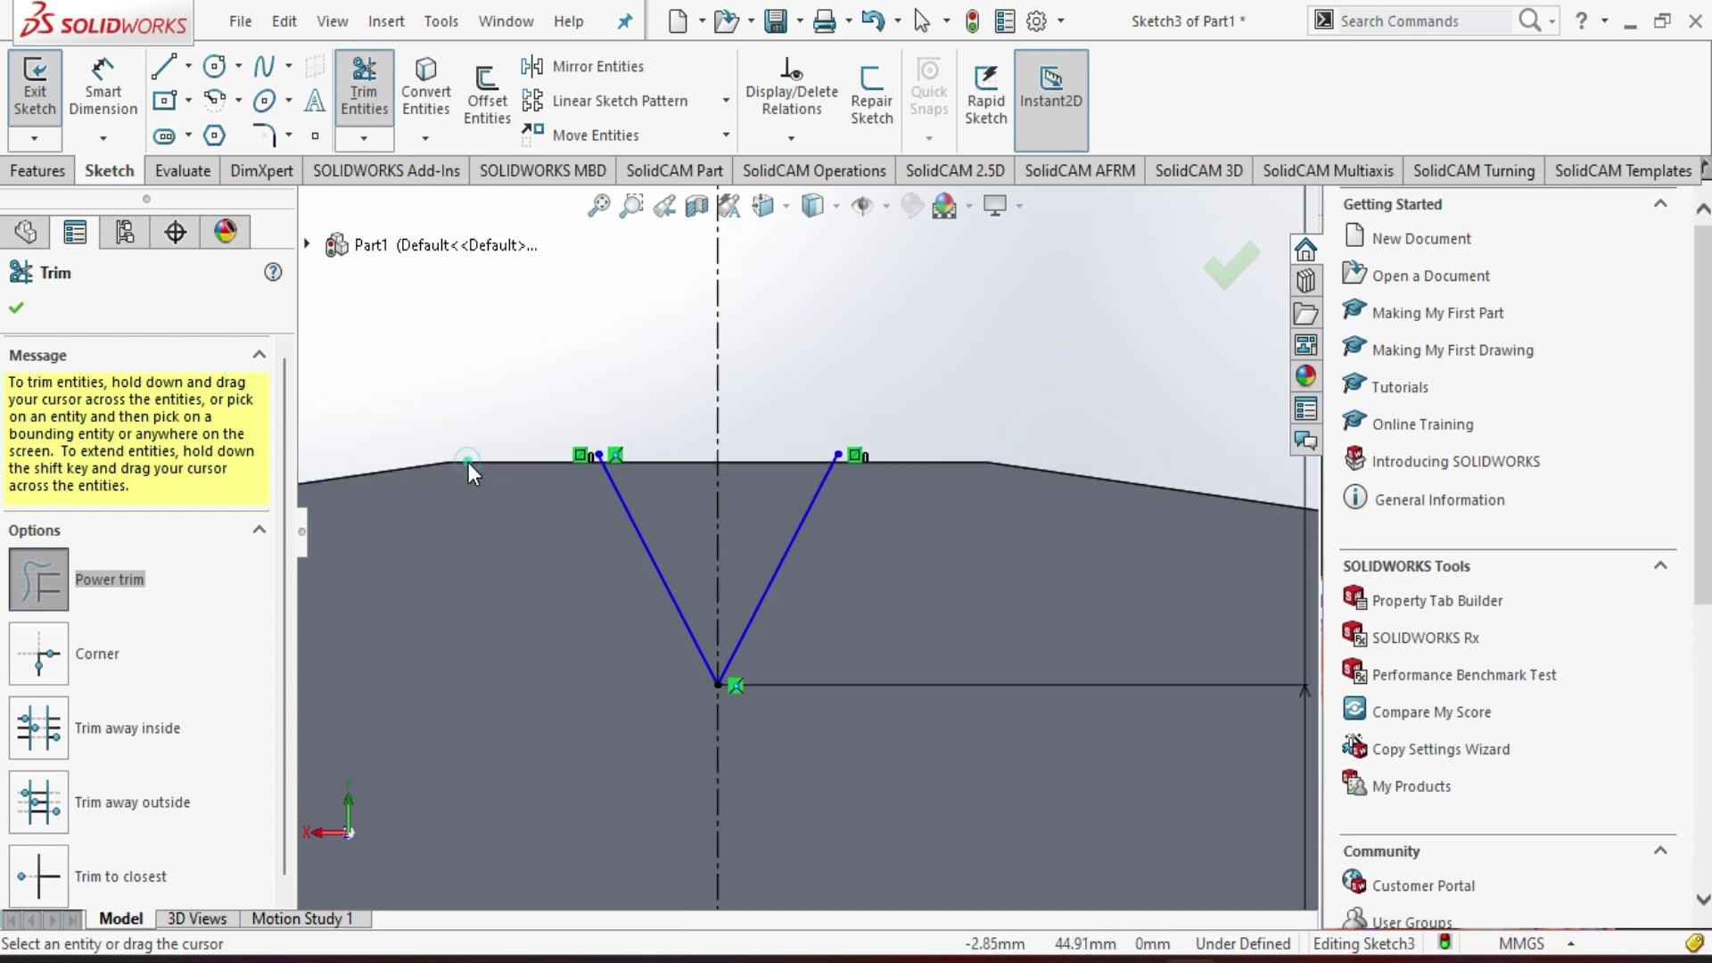
key(z)
click(14, 311)
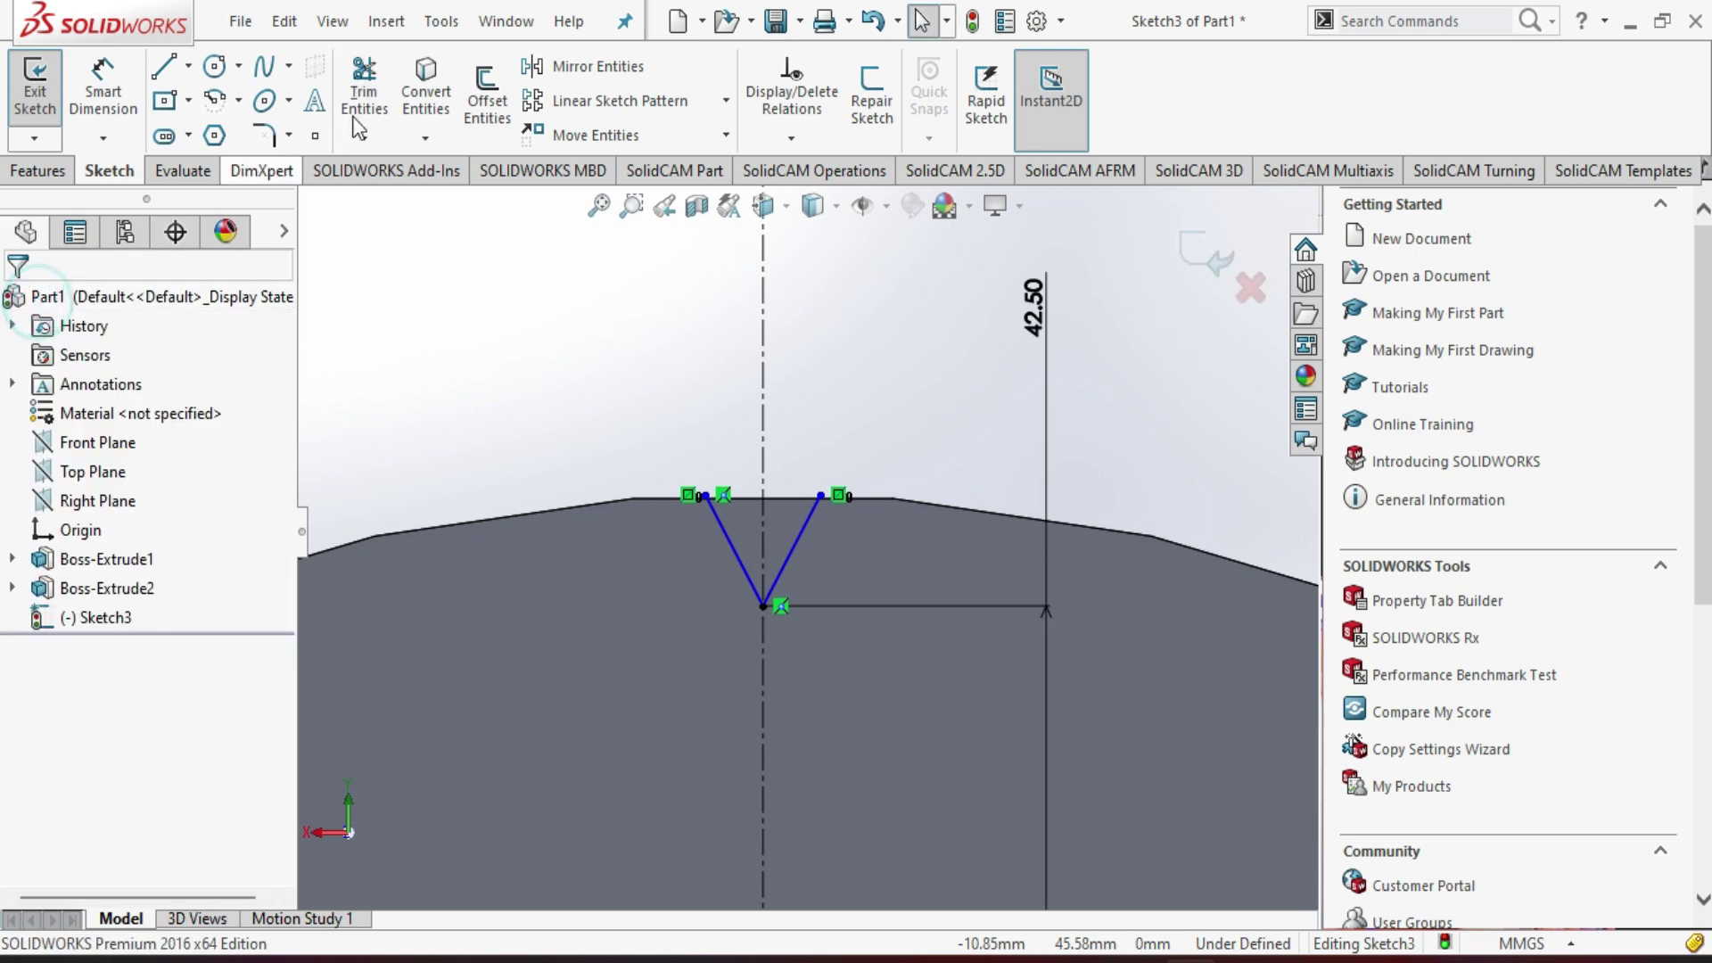
click(426, 89)
click(636, 498)
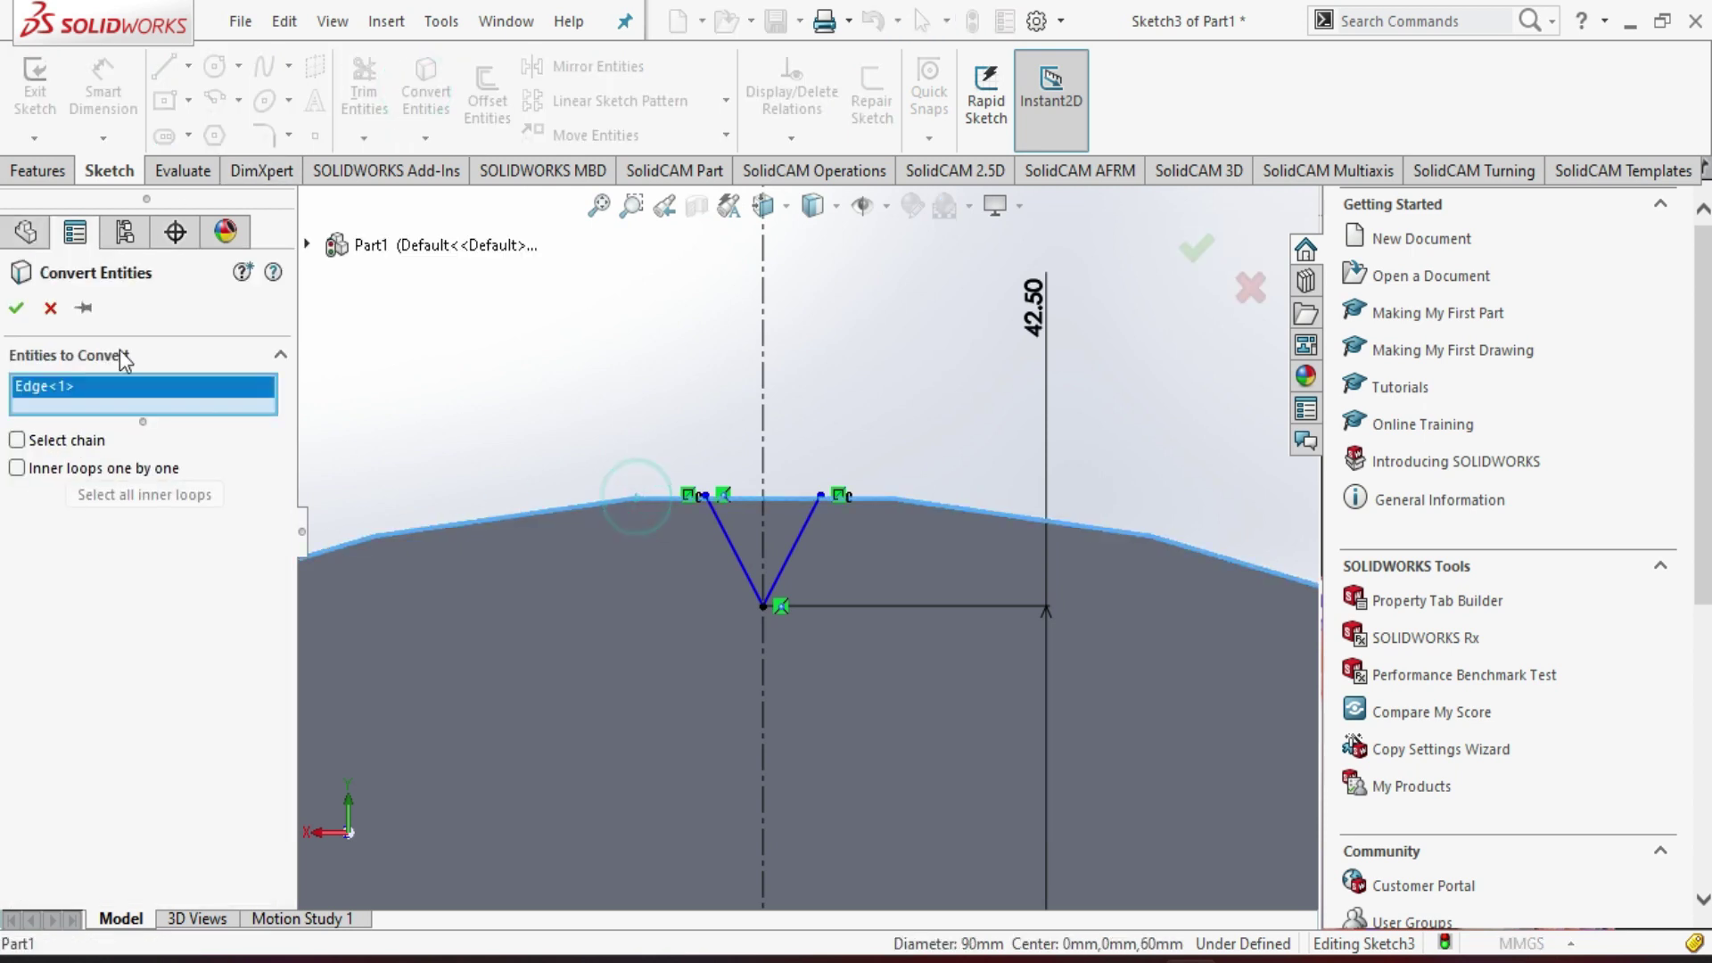
click(18, 310)
- Power-trim the converted rim outside the V, leaving a closed triangular profile
scroll(834, 521, down, 3)
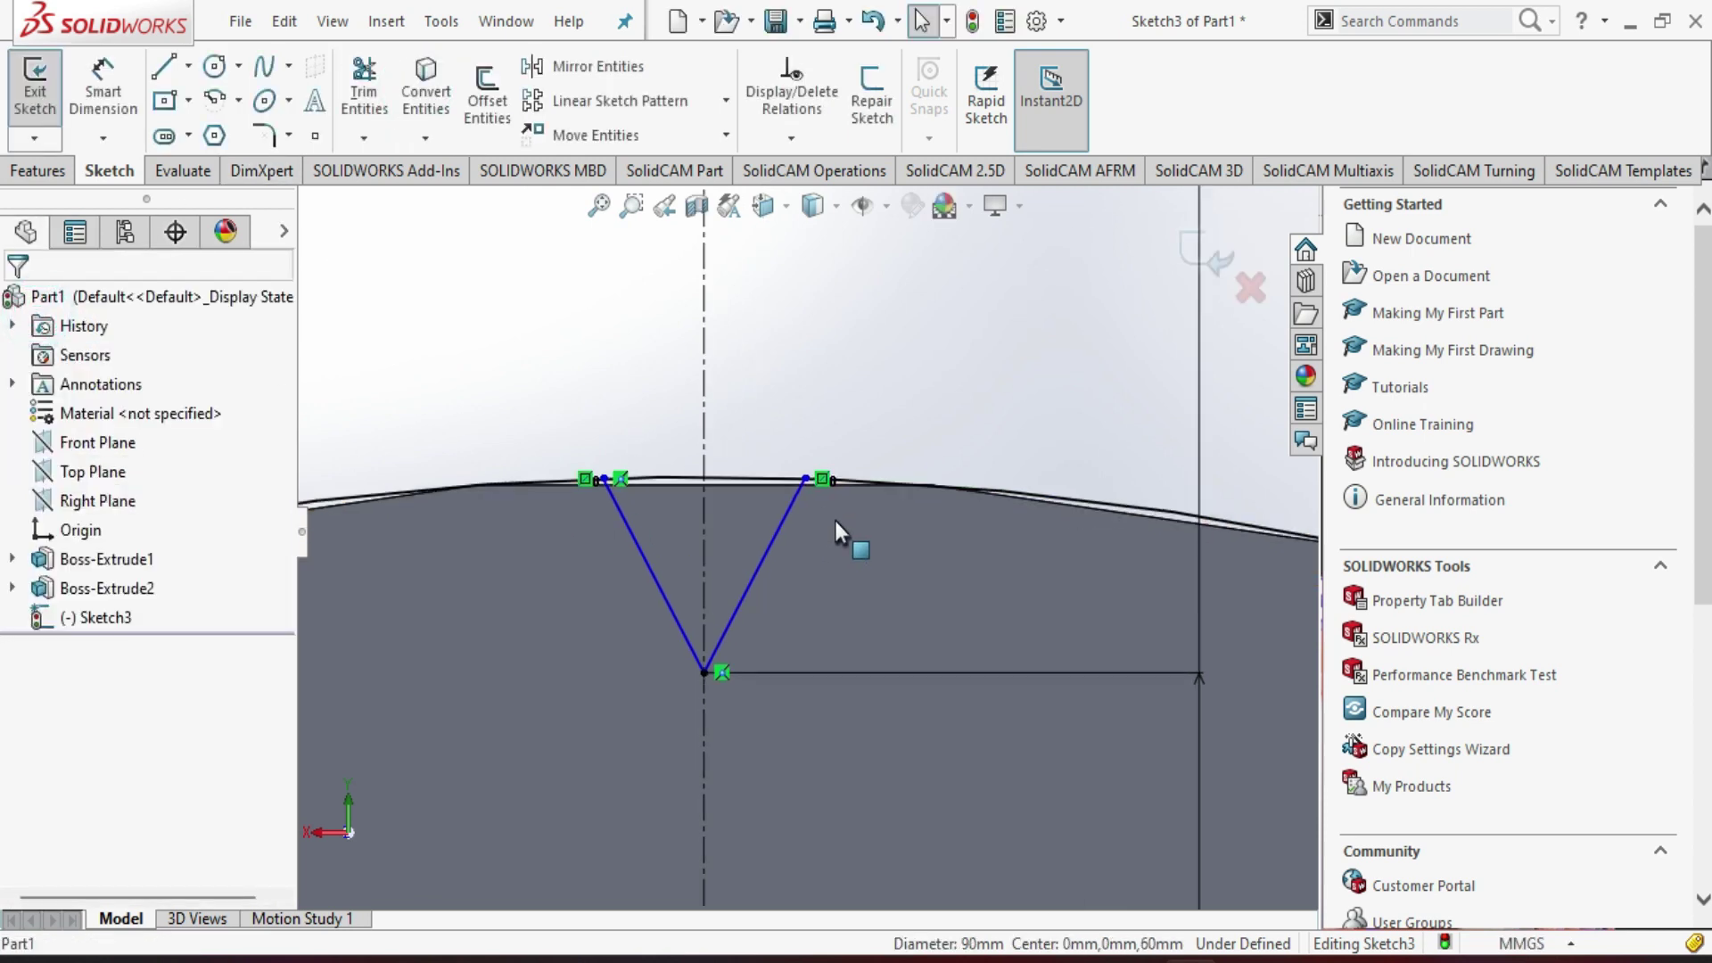
scroll(835, 521, down, 2)
click(364, 89)
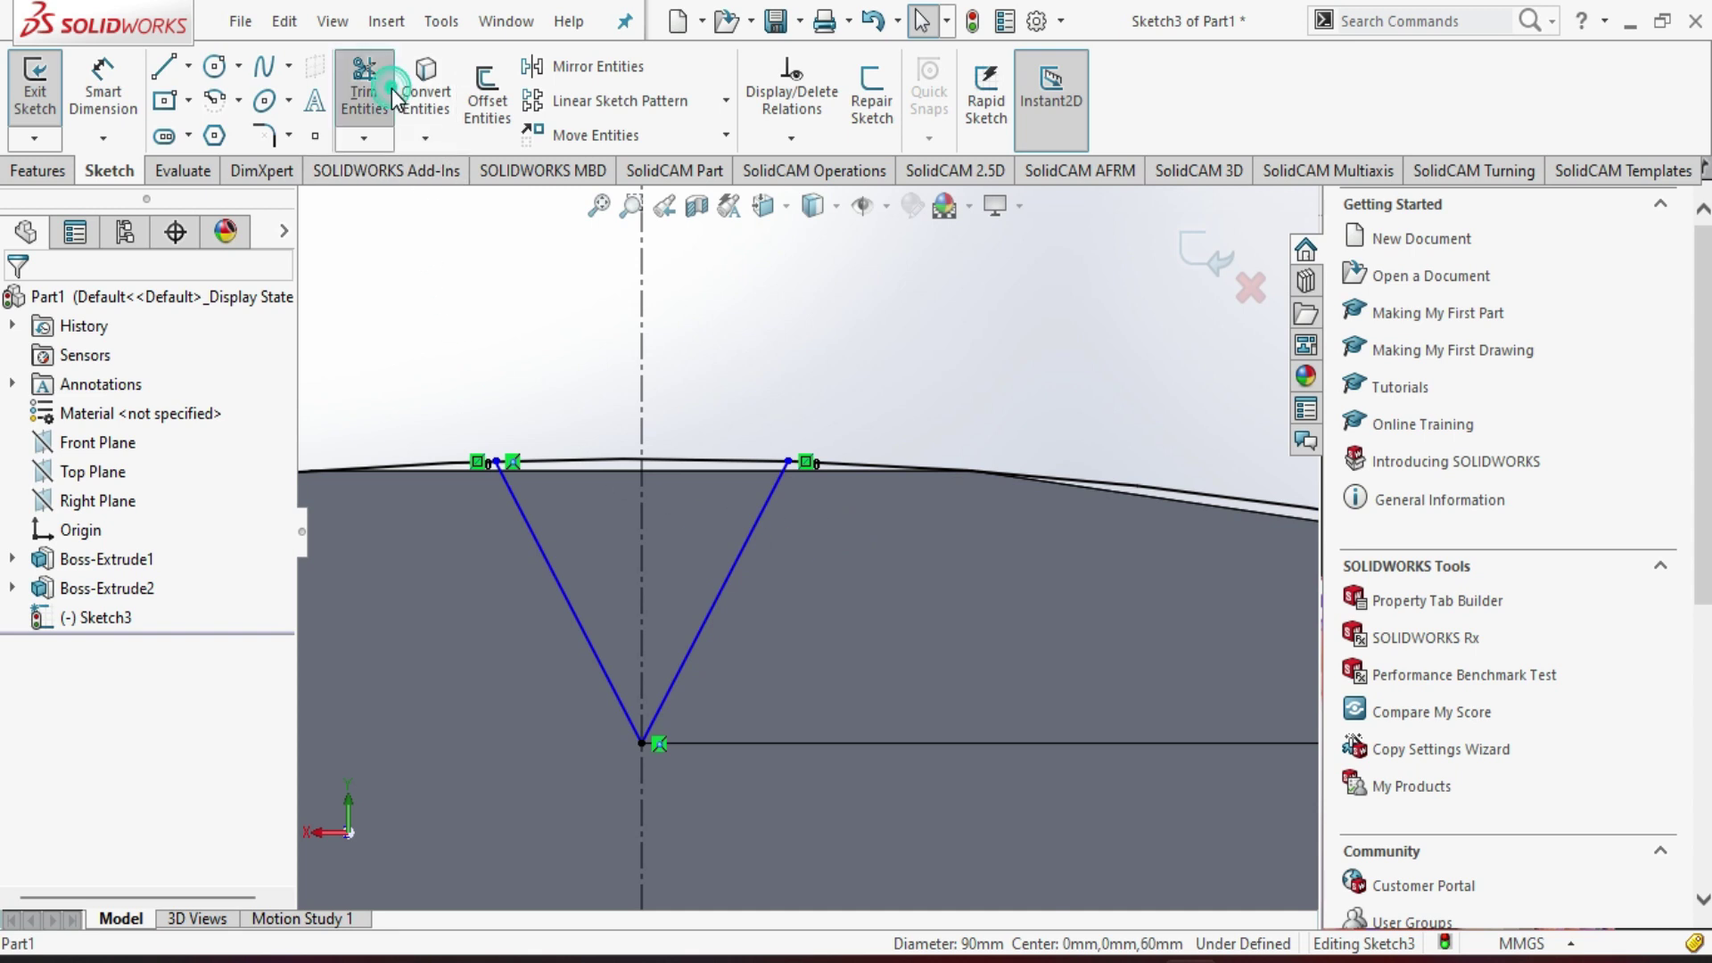
drag(383, 379, 432, 542)
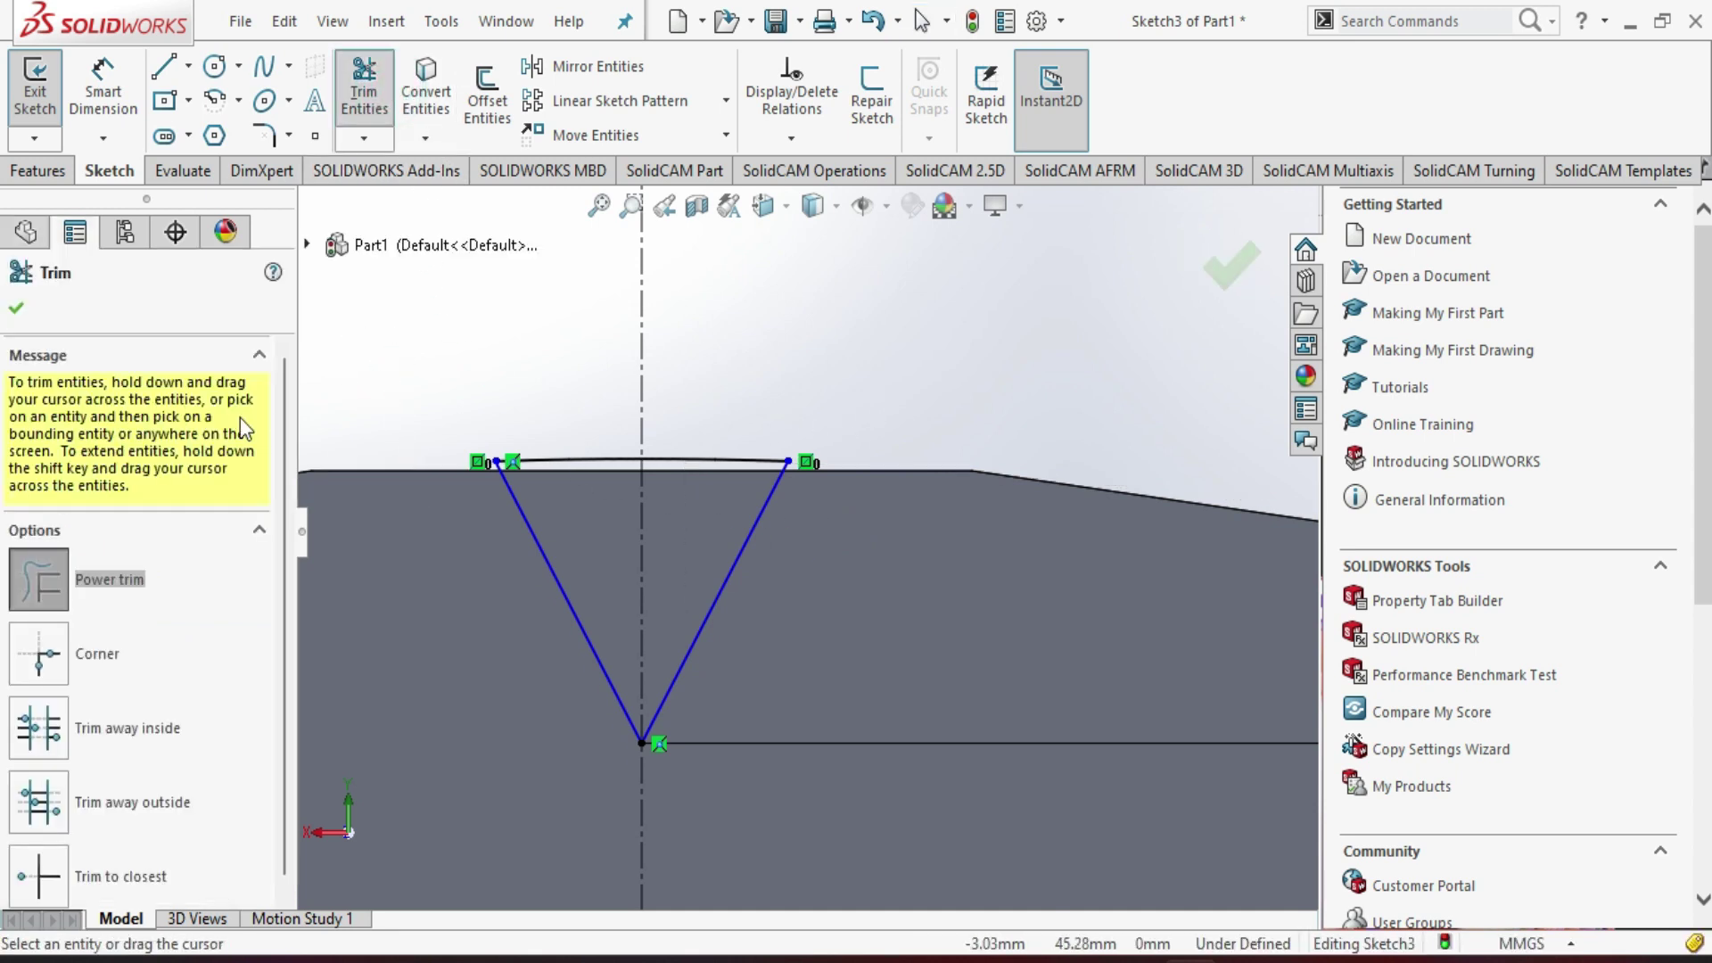
click(17, 309)
scroll(666, 452, up, 2)
scroll(970, 527, up, 2)
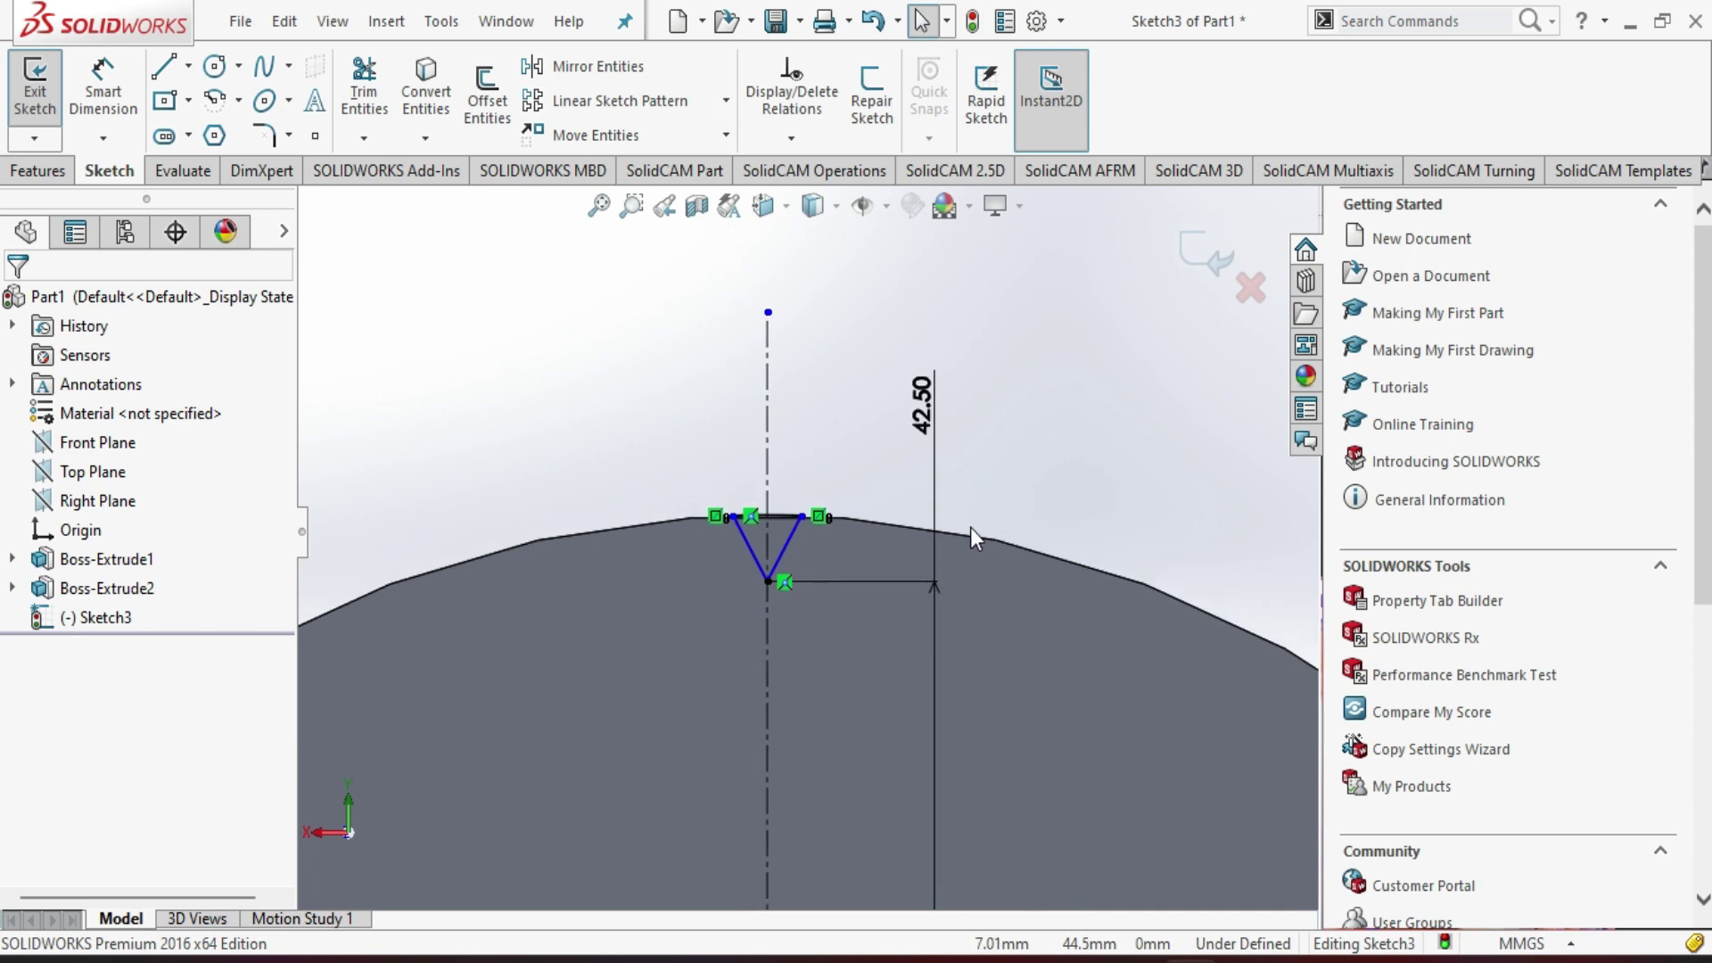
scroll(970, 527, up, 2)
mouse_move(1051, 544)
middle_down()
mouse_move(942, 597)
mouse_move(982, 554)
mouse_move(1045, 560)
mouse_move(1050, 499)
middle_up()
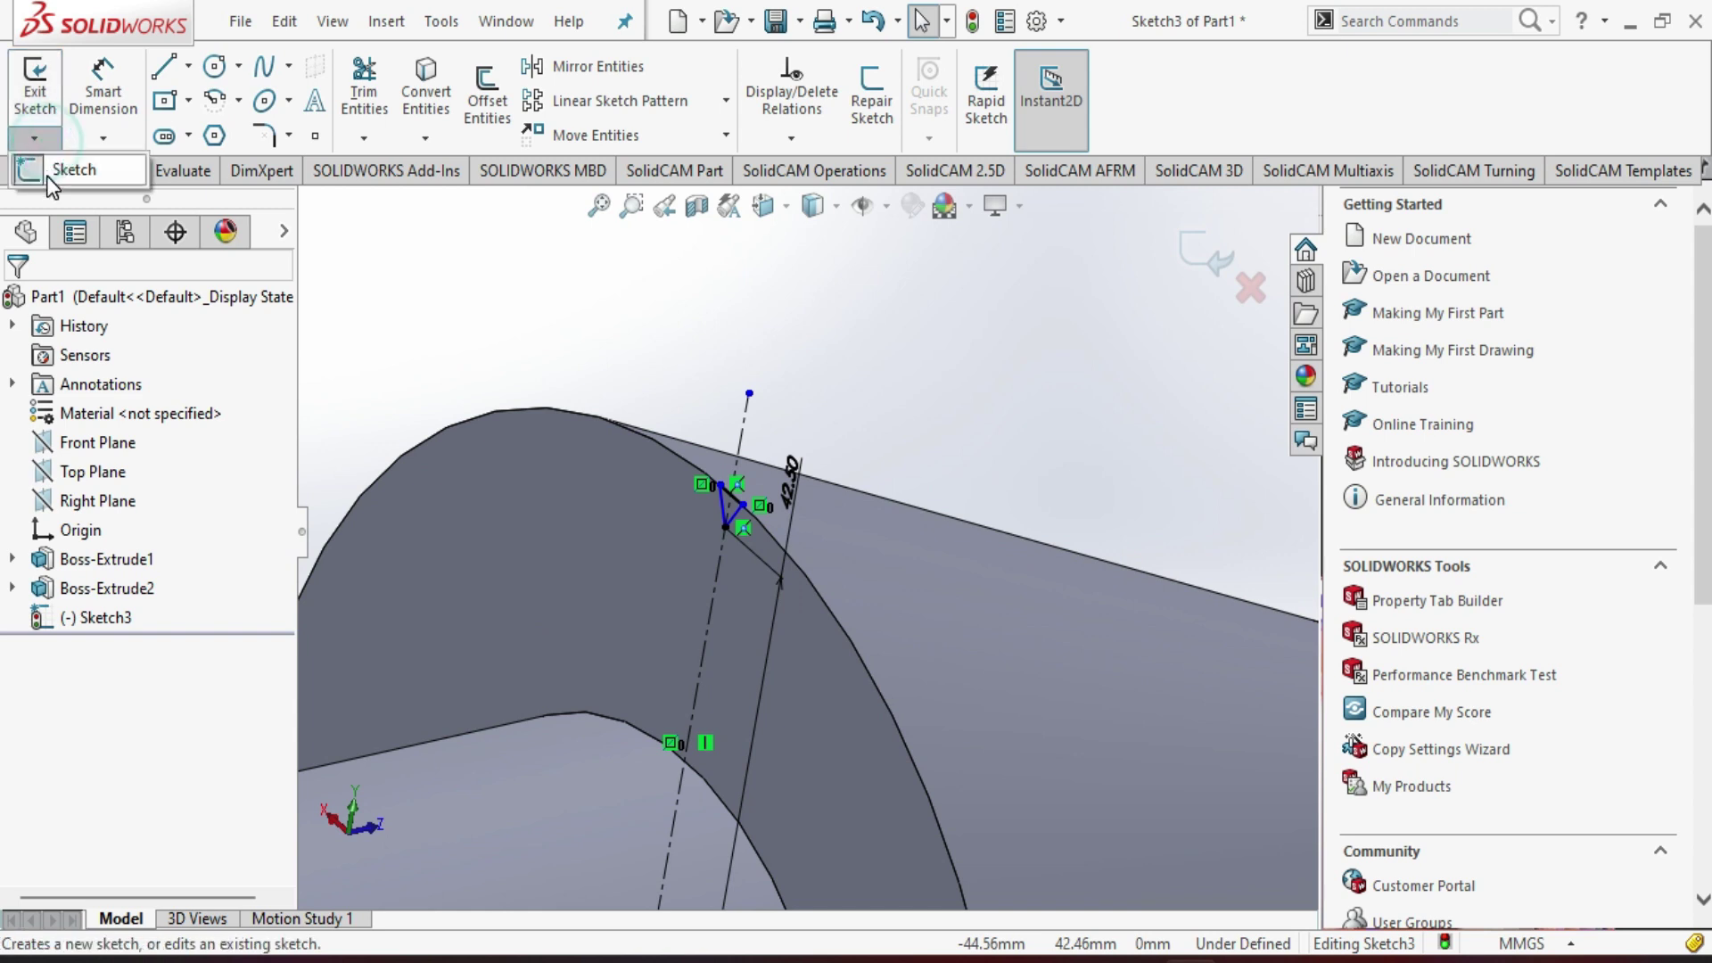
- Exit Sketch3, cancel the auto-started extrude, and begin a 3D Sketch
click(38, 120)
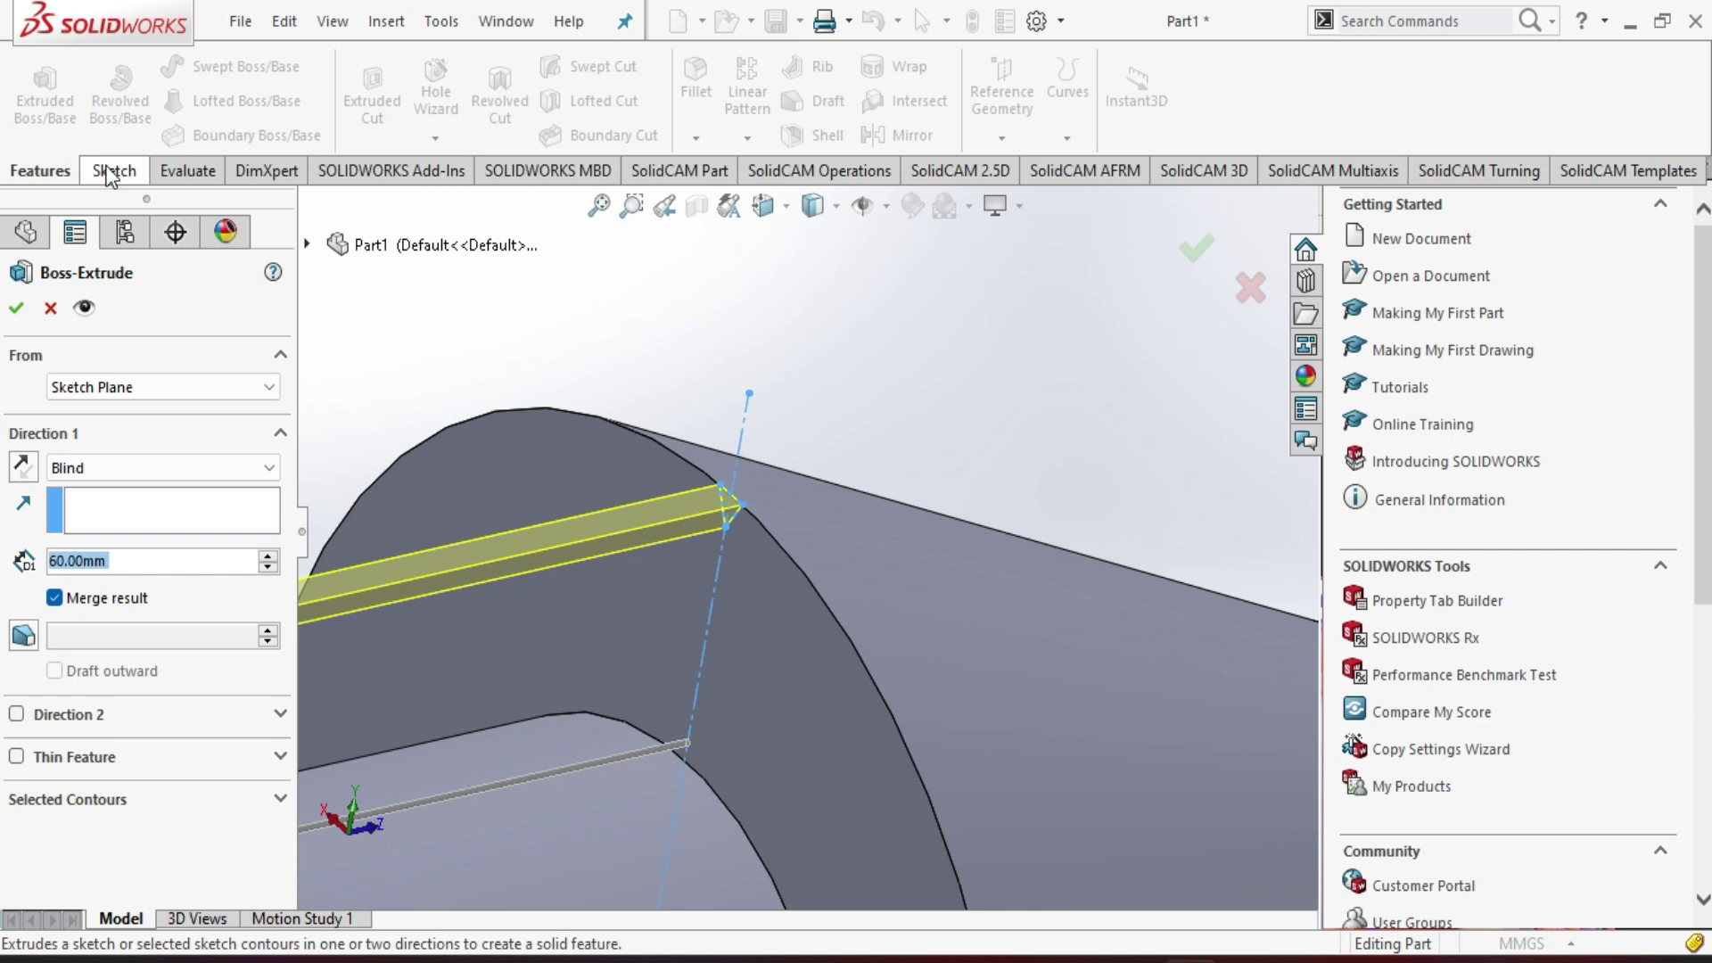
click(46, 308)
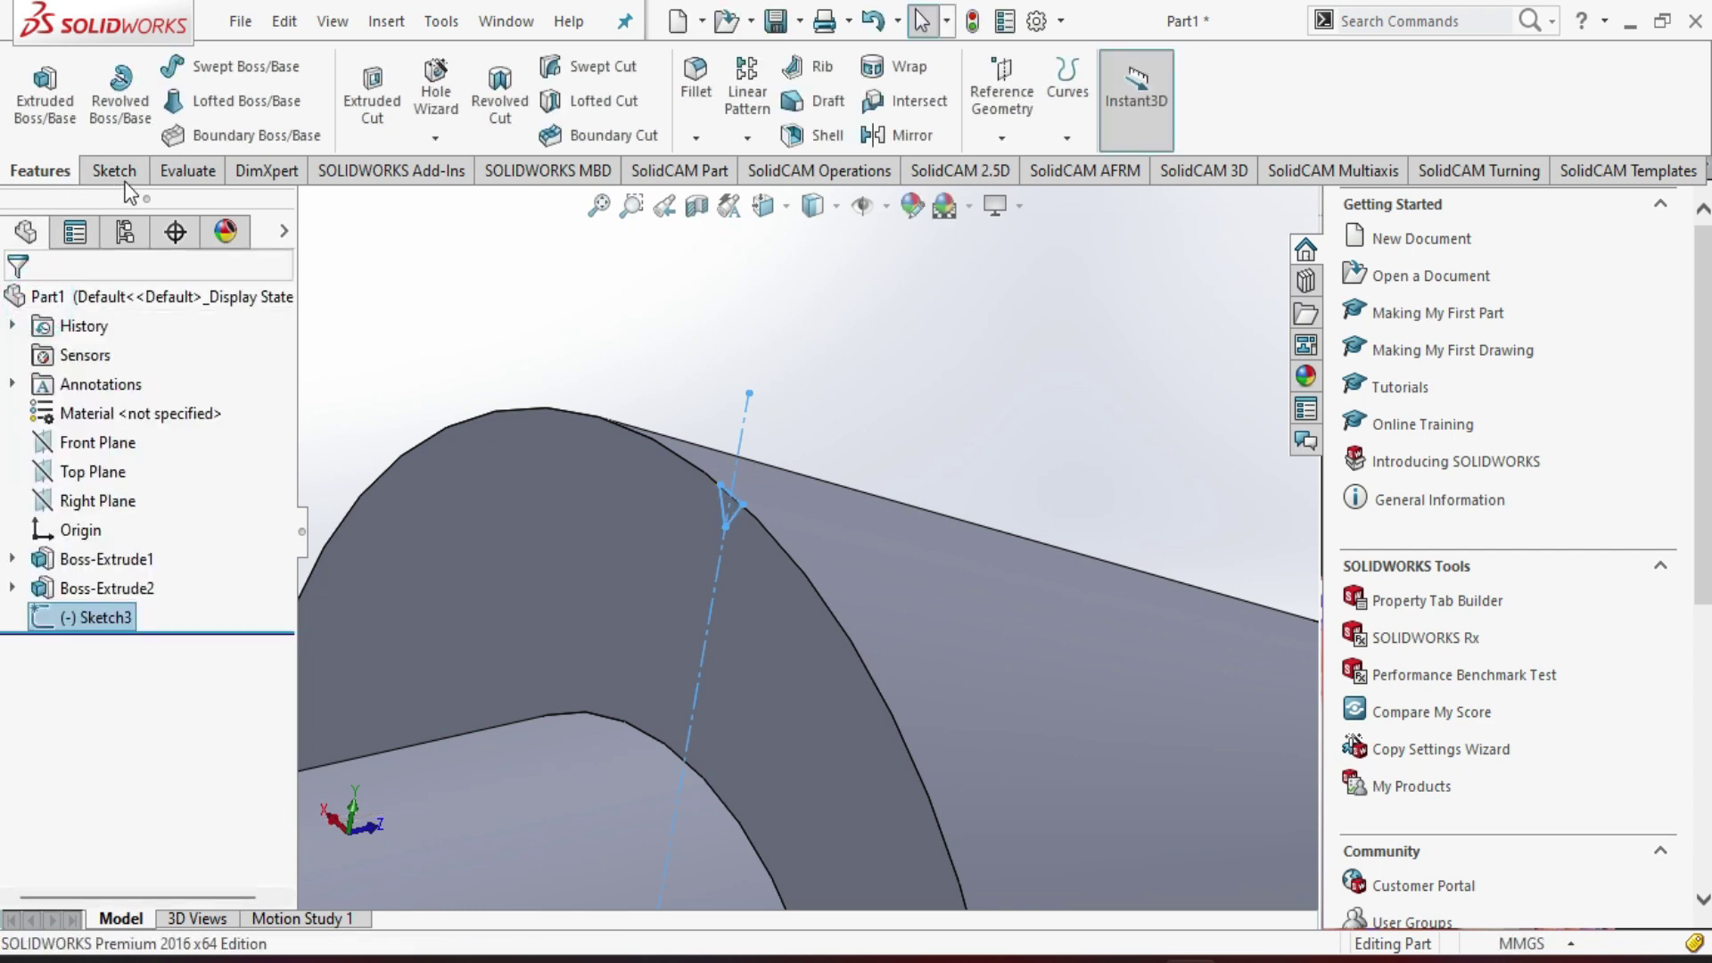
click(121, 170)
click(34, 138)
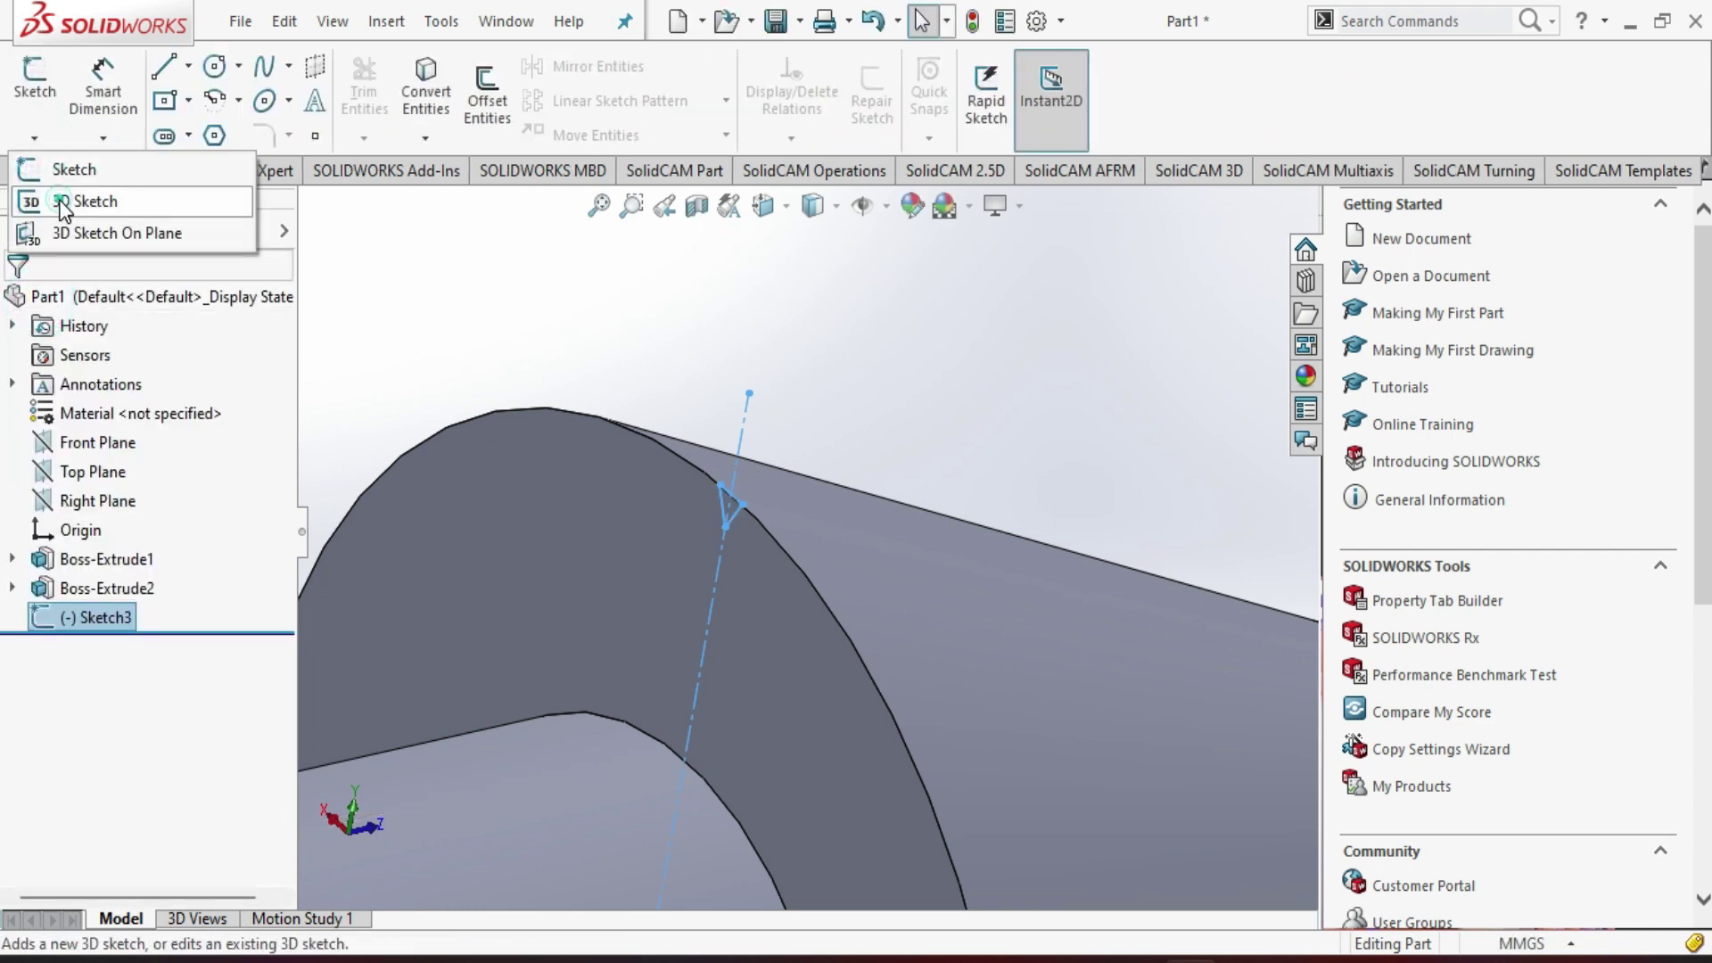
click(54, 198)
- Draw a 3D line from the profile tip to the cone's small-end edge
mouse_move(816, 549)
middle_down()
mouse_move(768, 504)
mouse_move(697, 554)
middle_up()
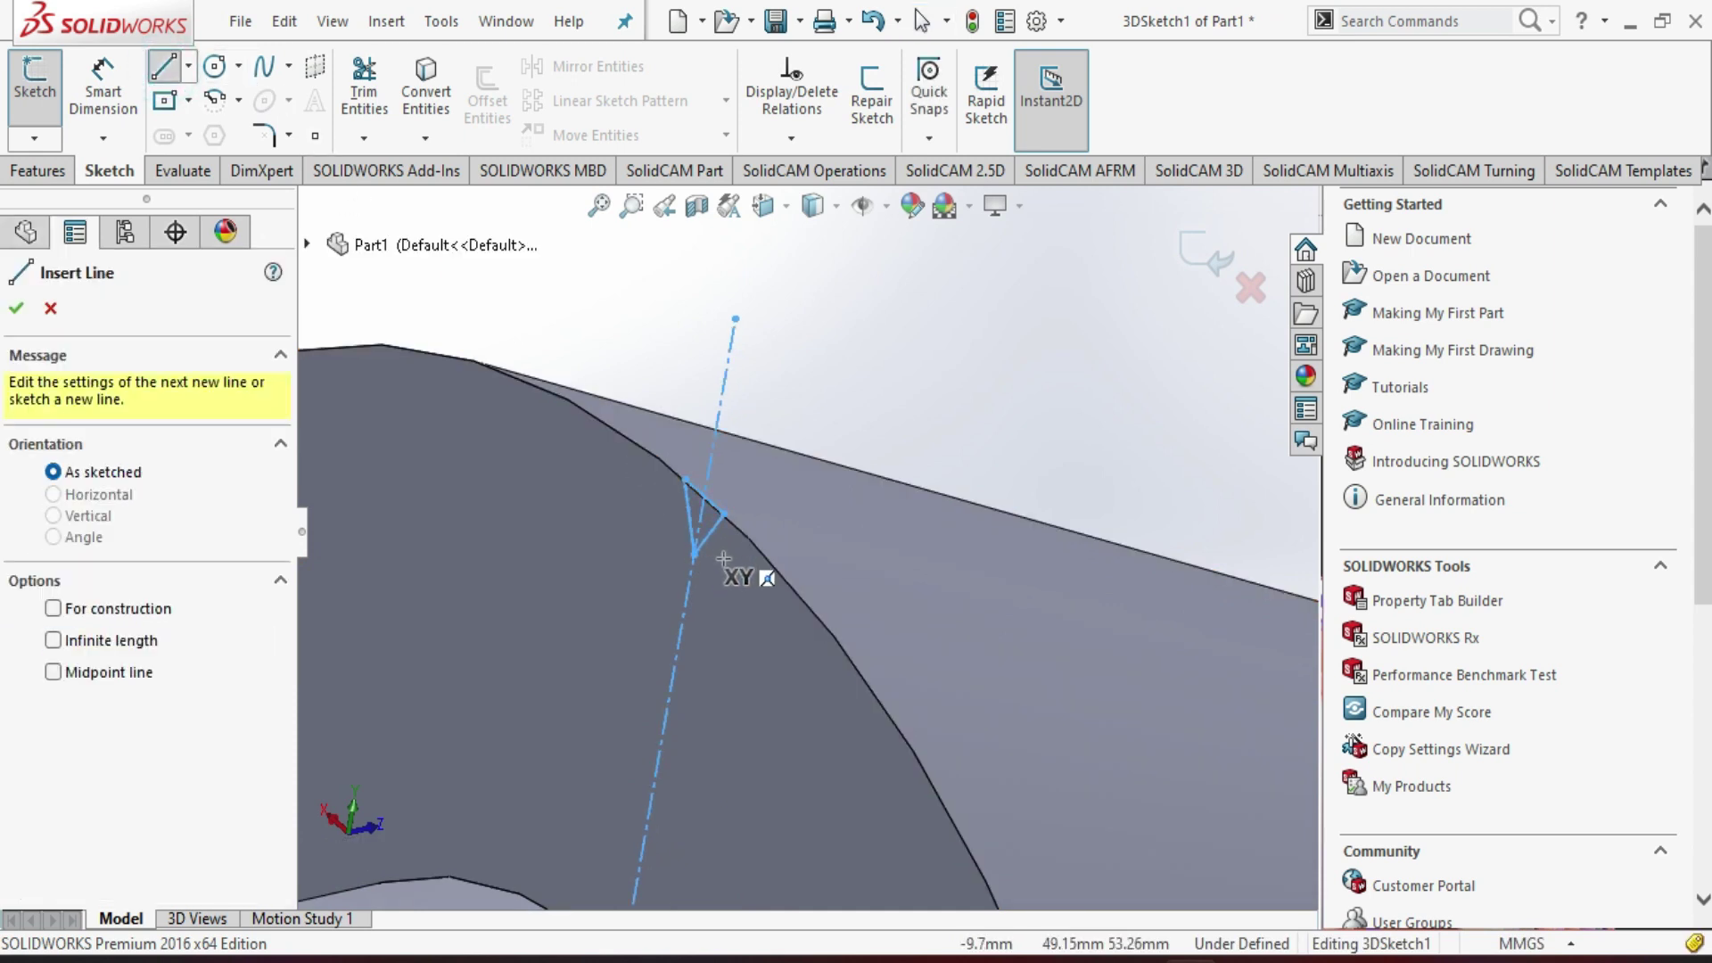
click(692, 555)
scroll(704, 544, up, 3)
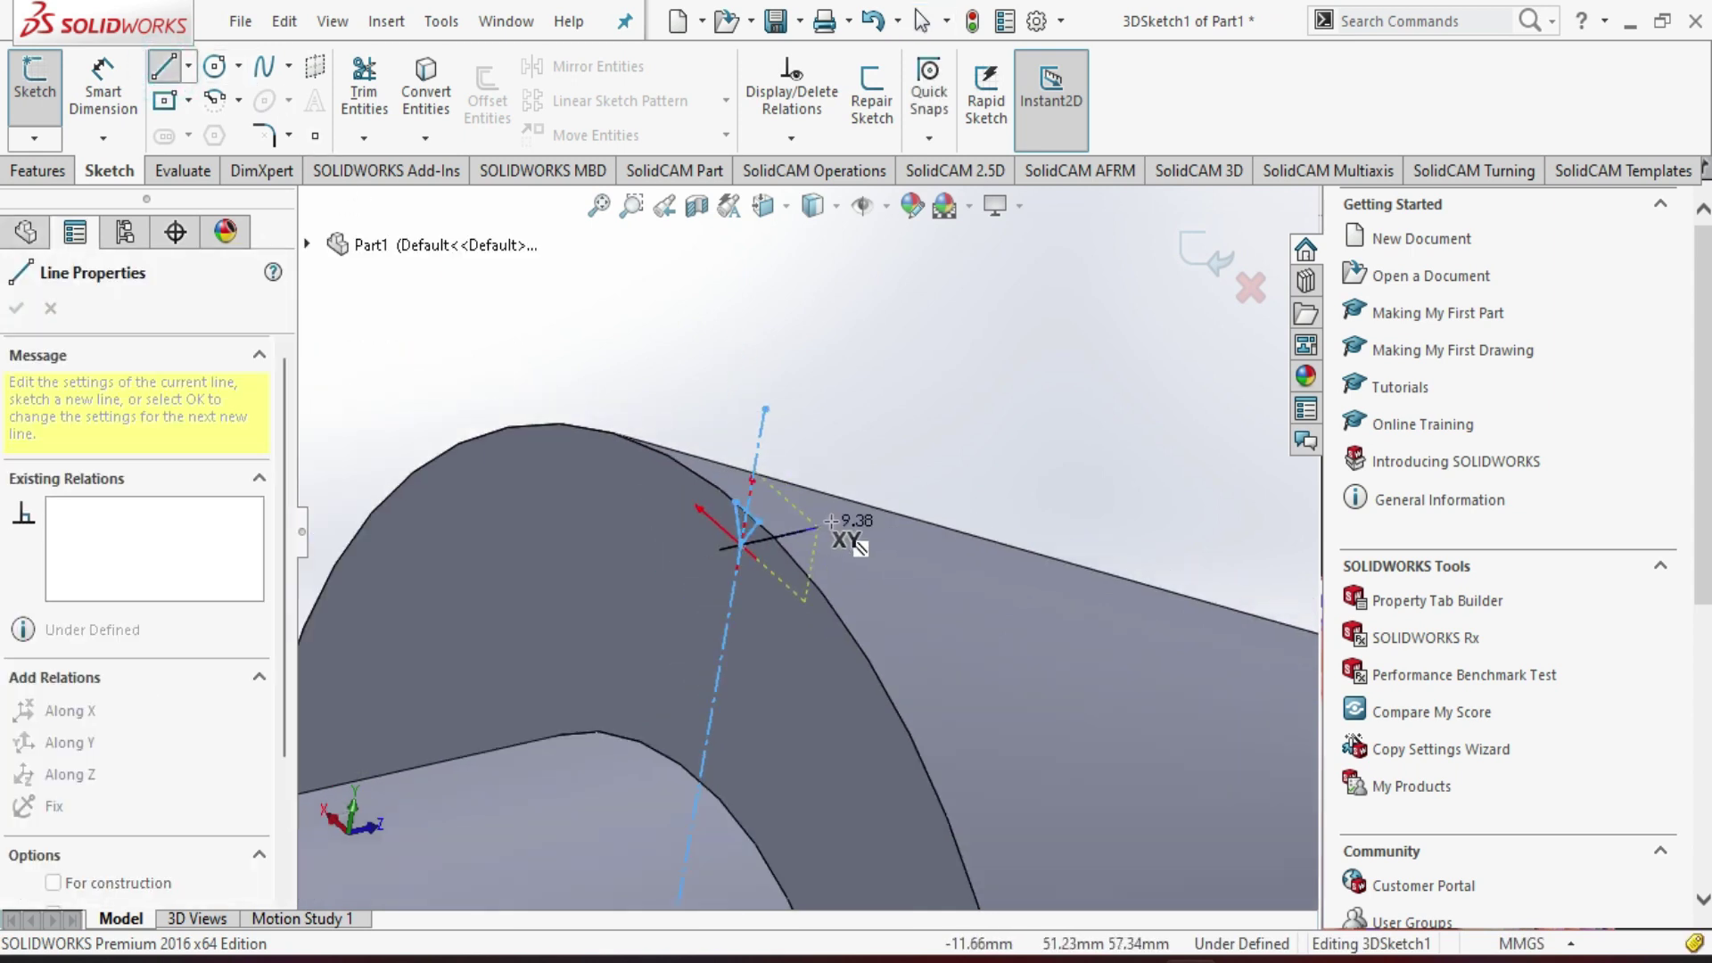
mouse_move(1145, 602)
middle_down()
mouse_move(881, 772)
mouse_move(959, 805)
mouse_move(928, 814)
middle_up()
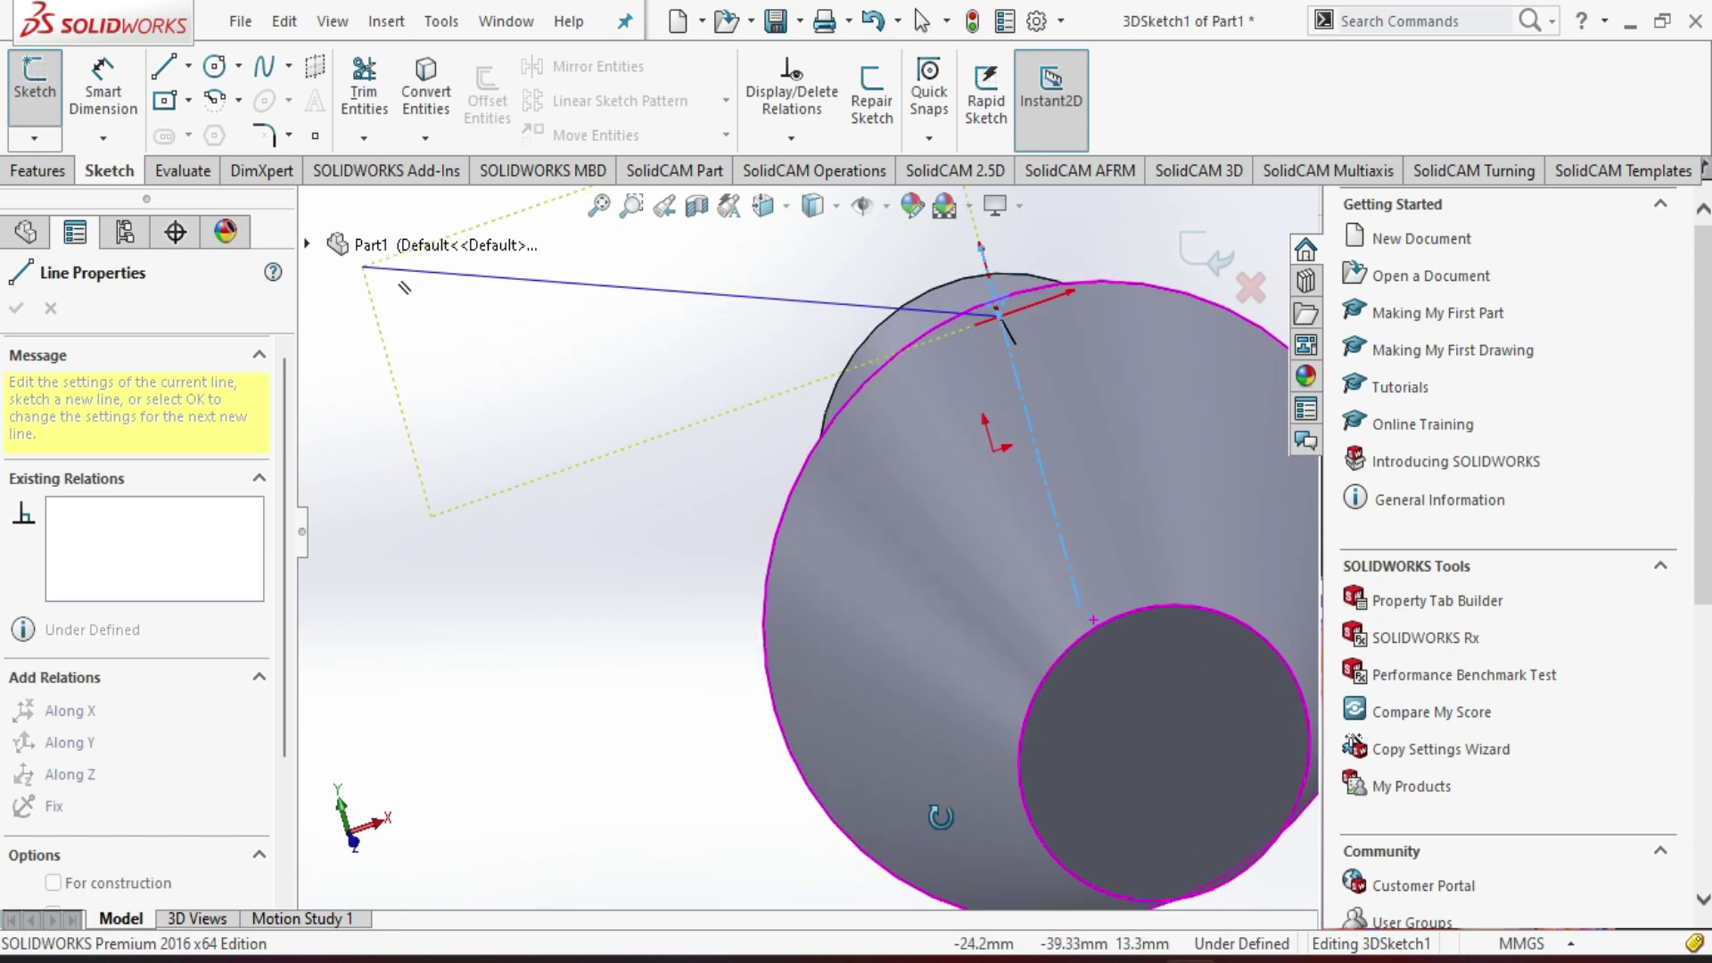
click(1113, 620)
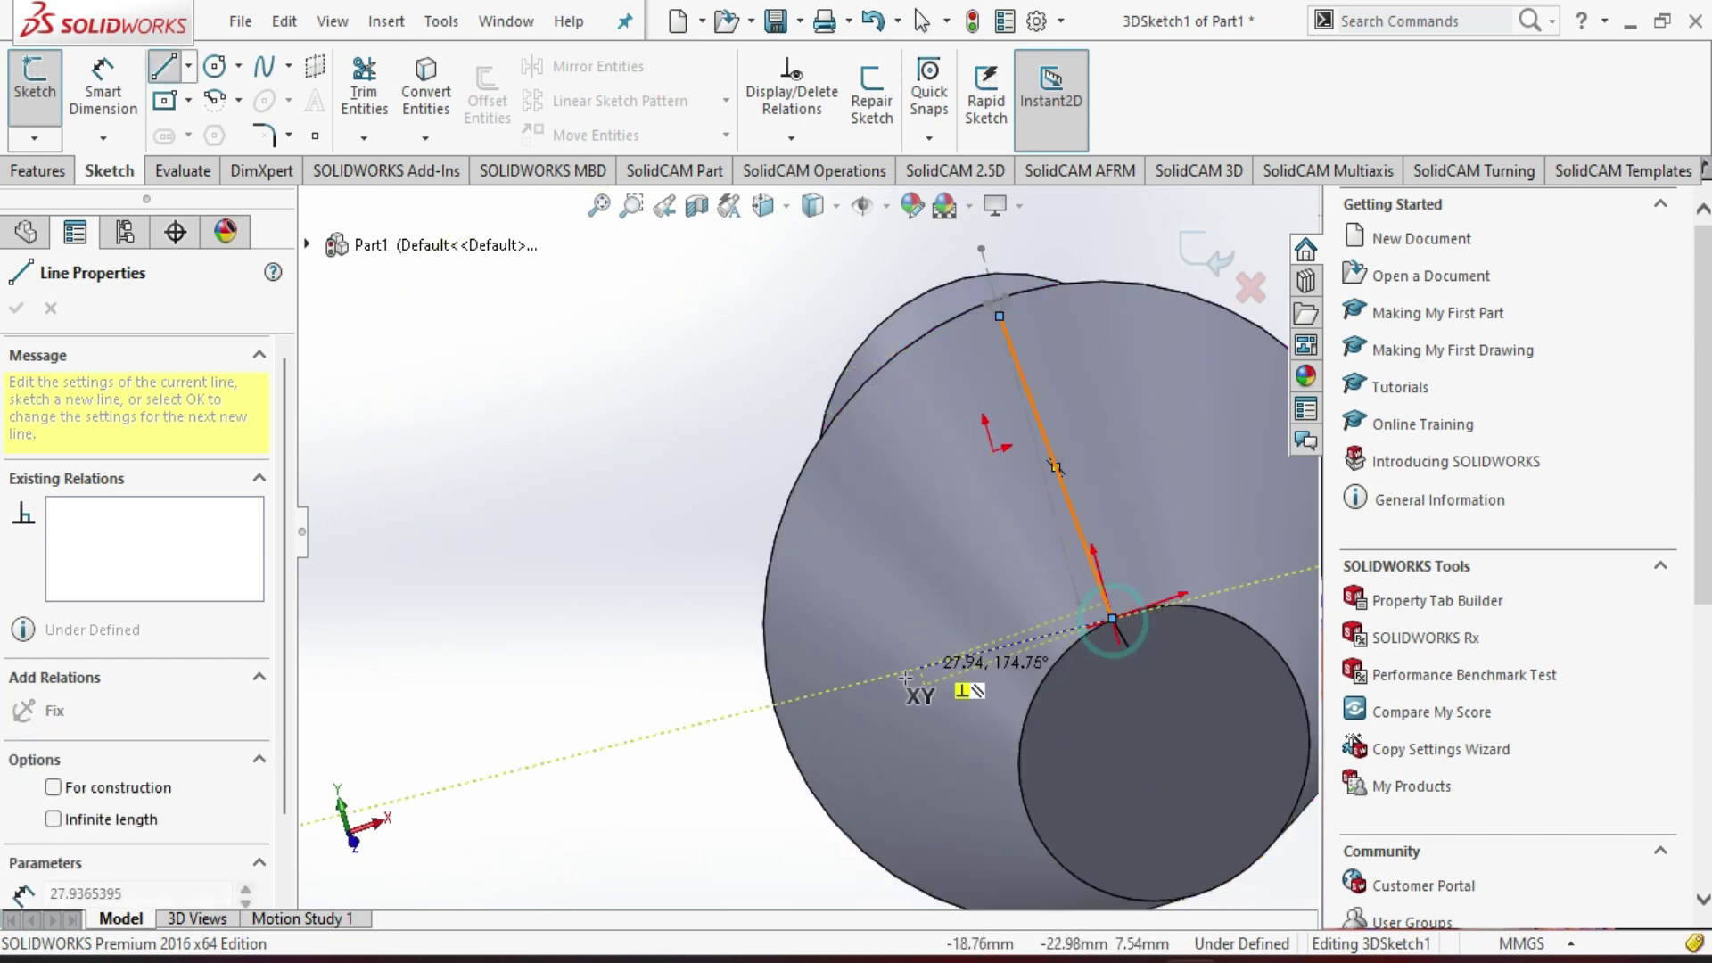
key(Escape)
middle_drag(902, 677, 985, 675)
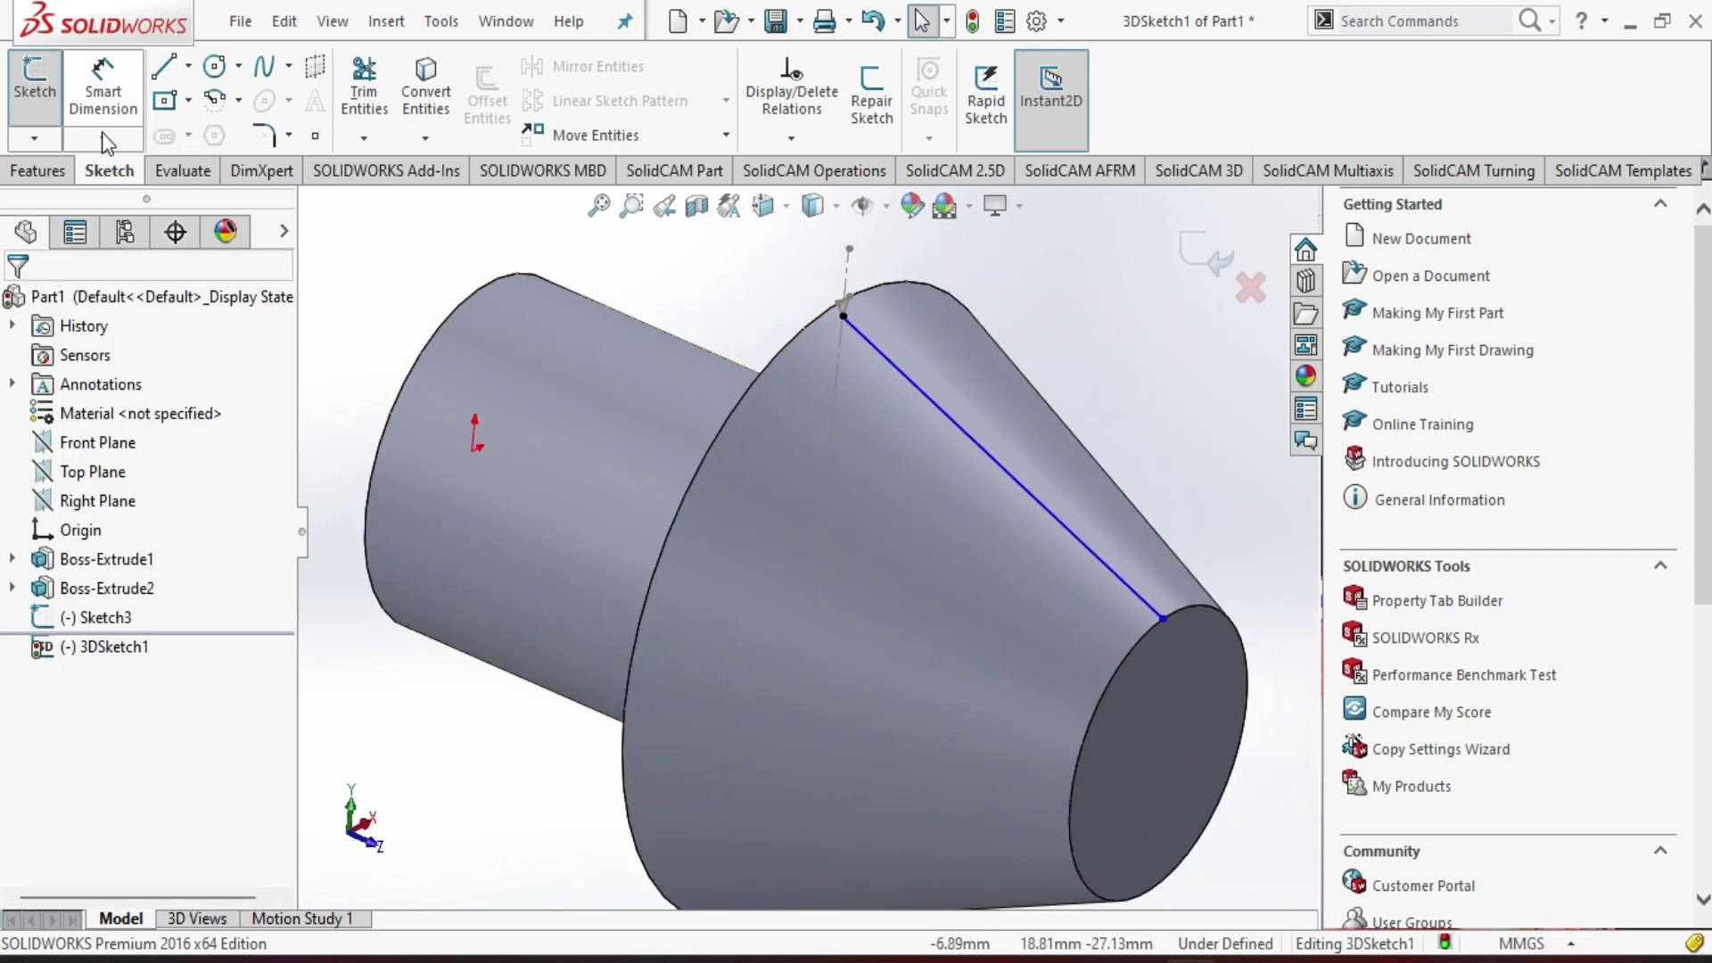
click(40, 141)
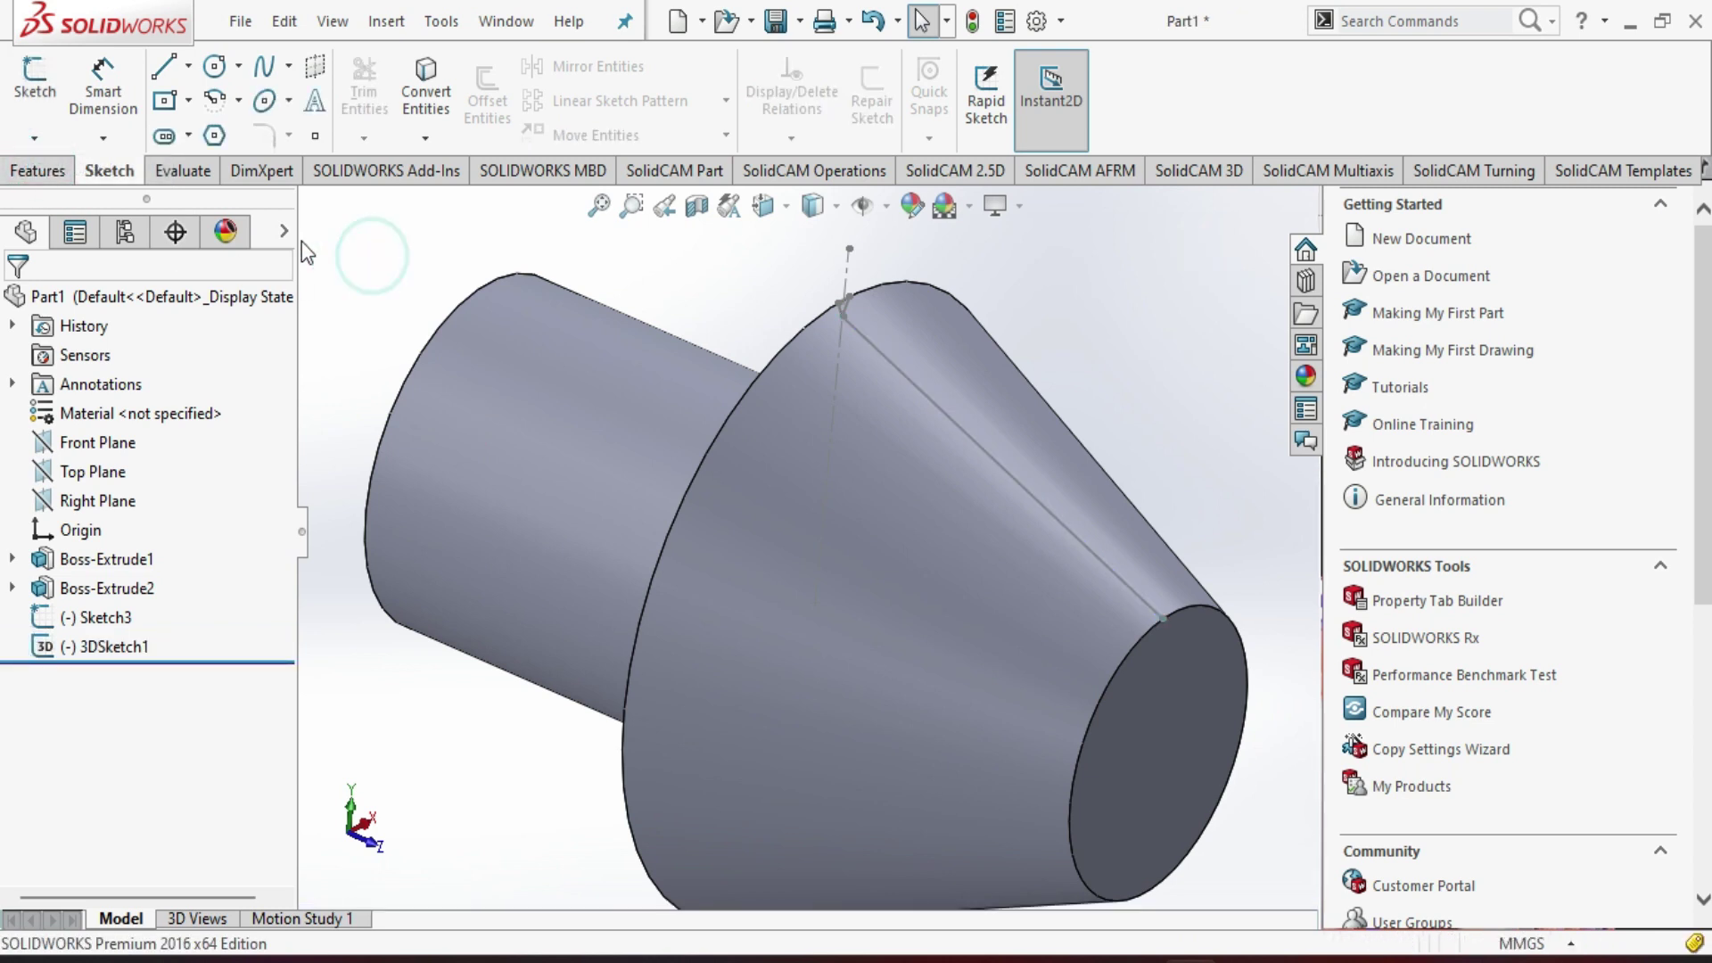
- Start an Extruded Cut on the triangular Sketch3, directed along Line1@3DSketch1
click(71, 169)
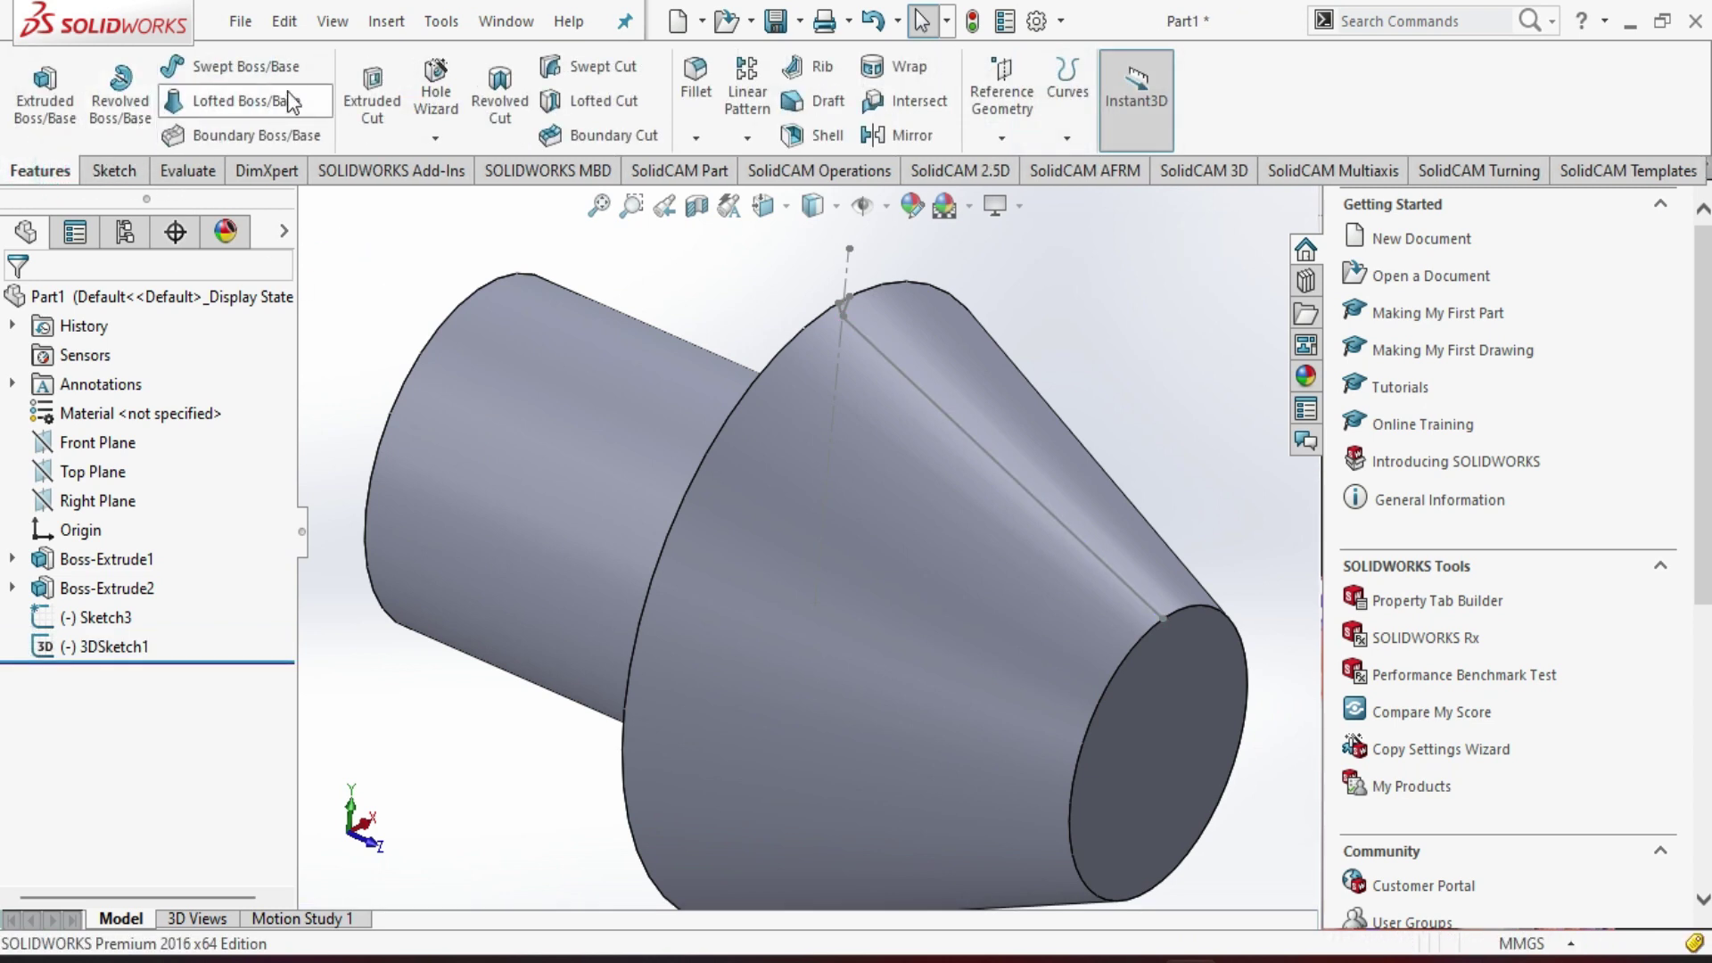
click(372, 98)
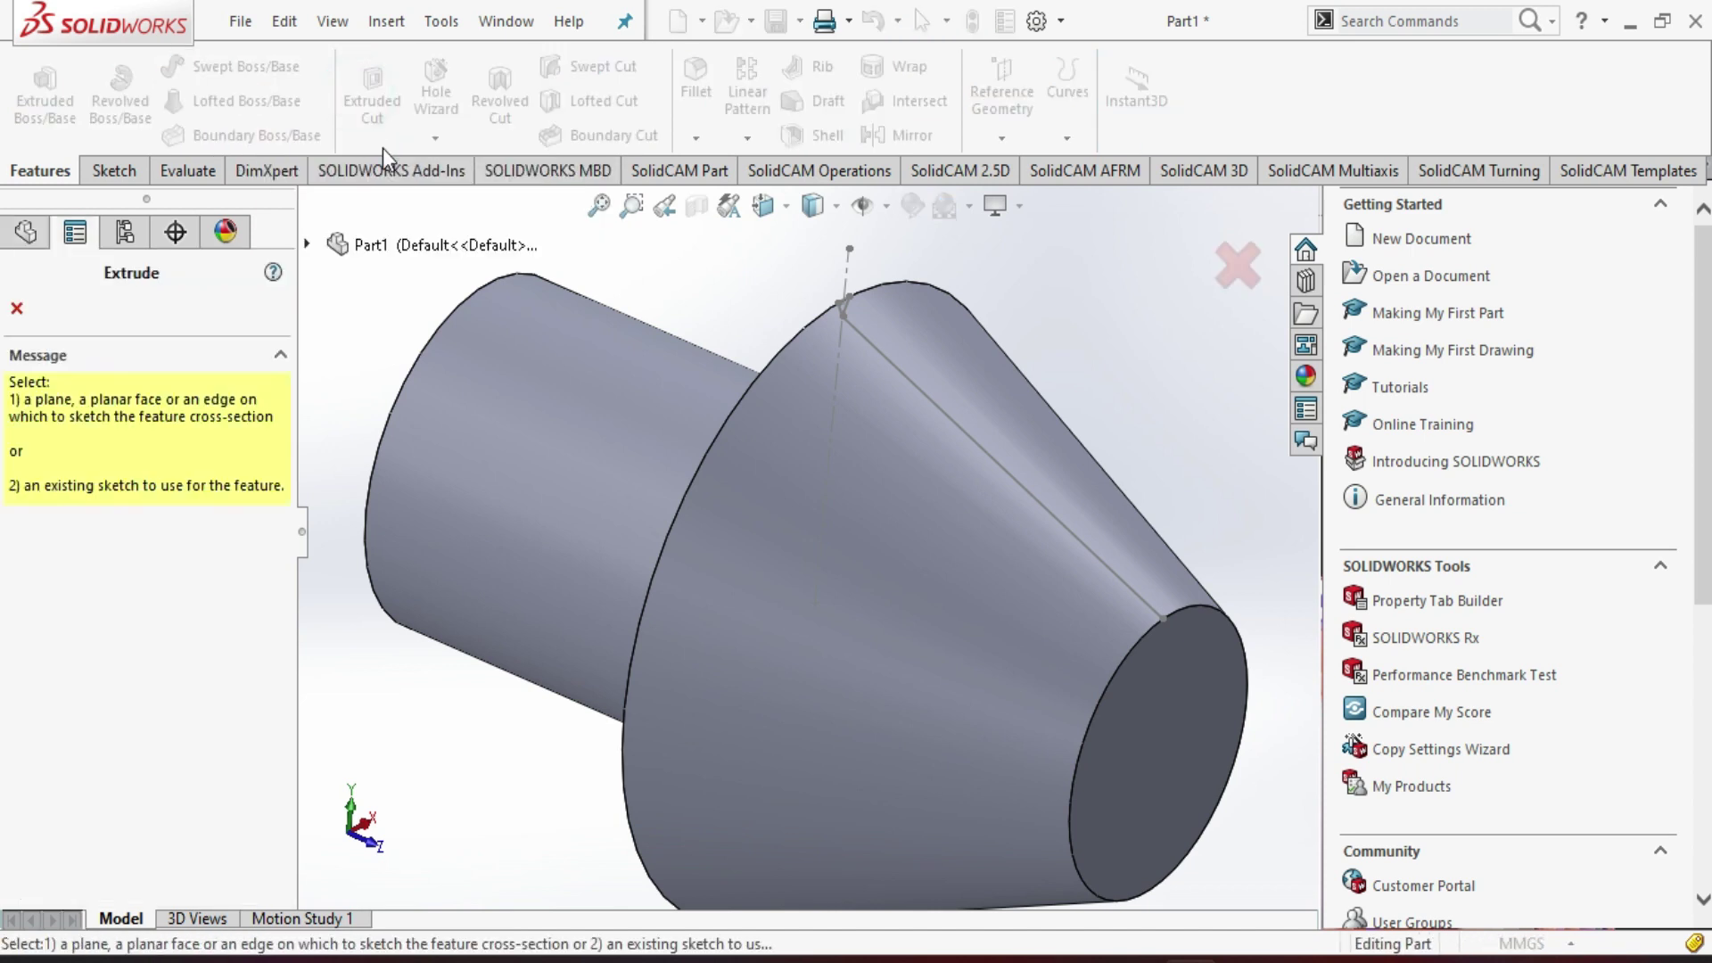
mouse_move(729, 337)
middle_down()
mouse_move(802, 382)
mouse_move(821, 351)
mouse_move(795, 308)
middle_up()
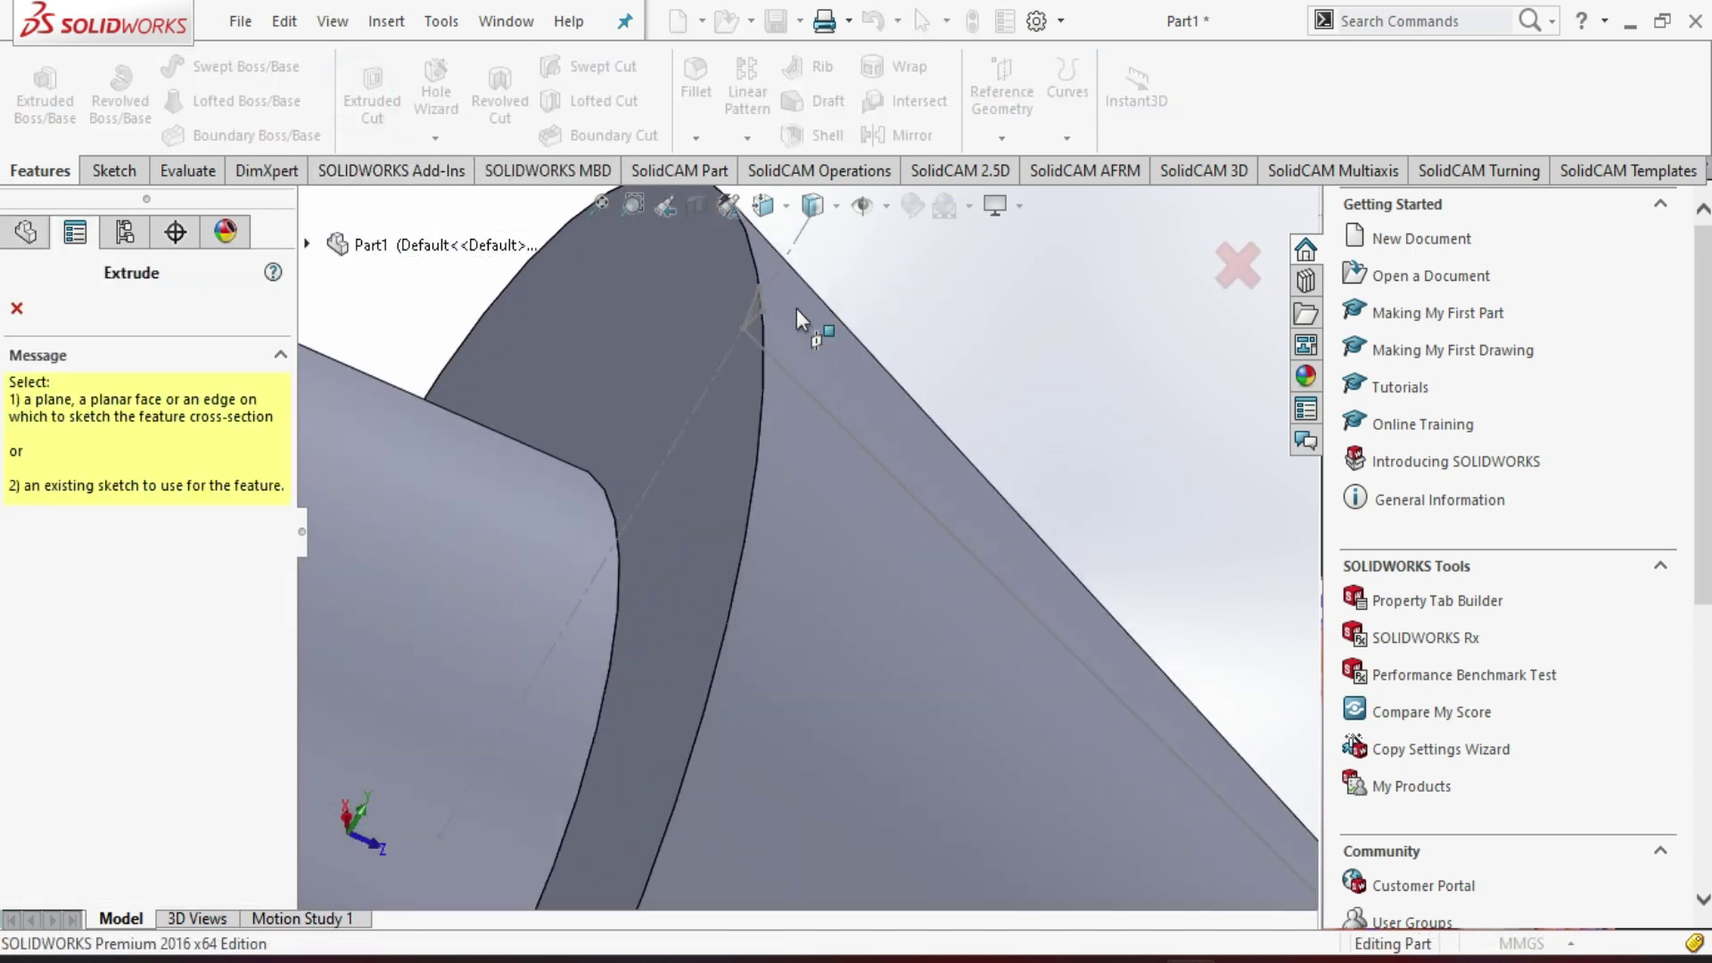
click(758, 318)
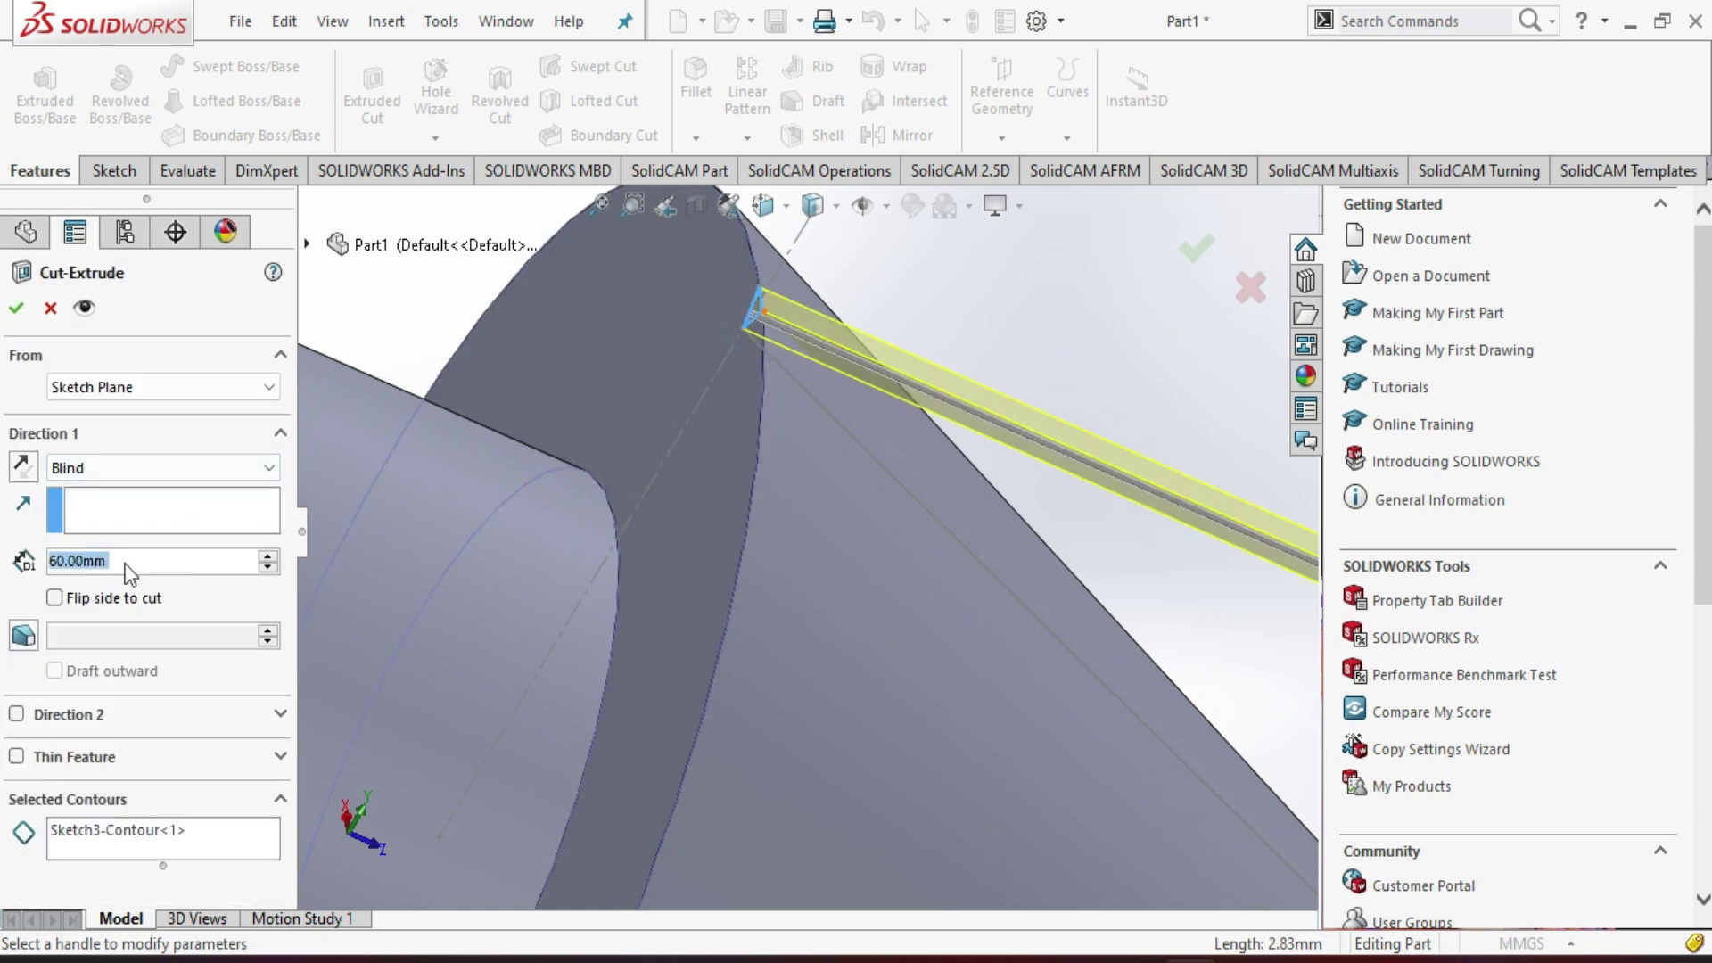
click(136, 500)
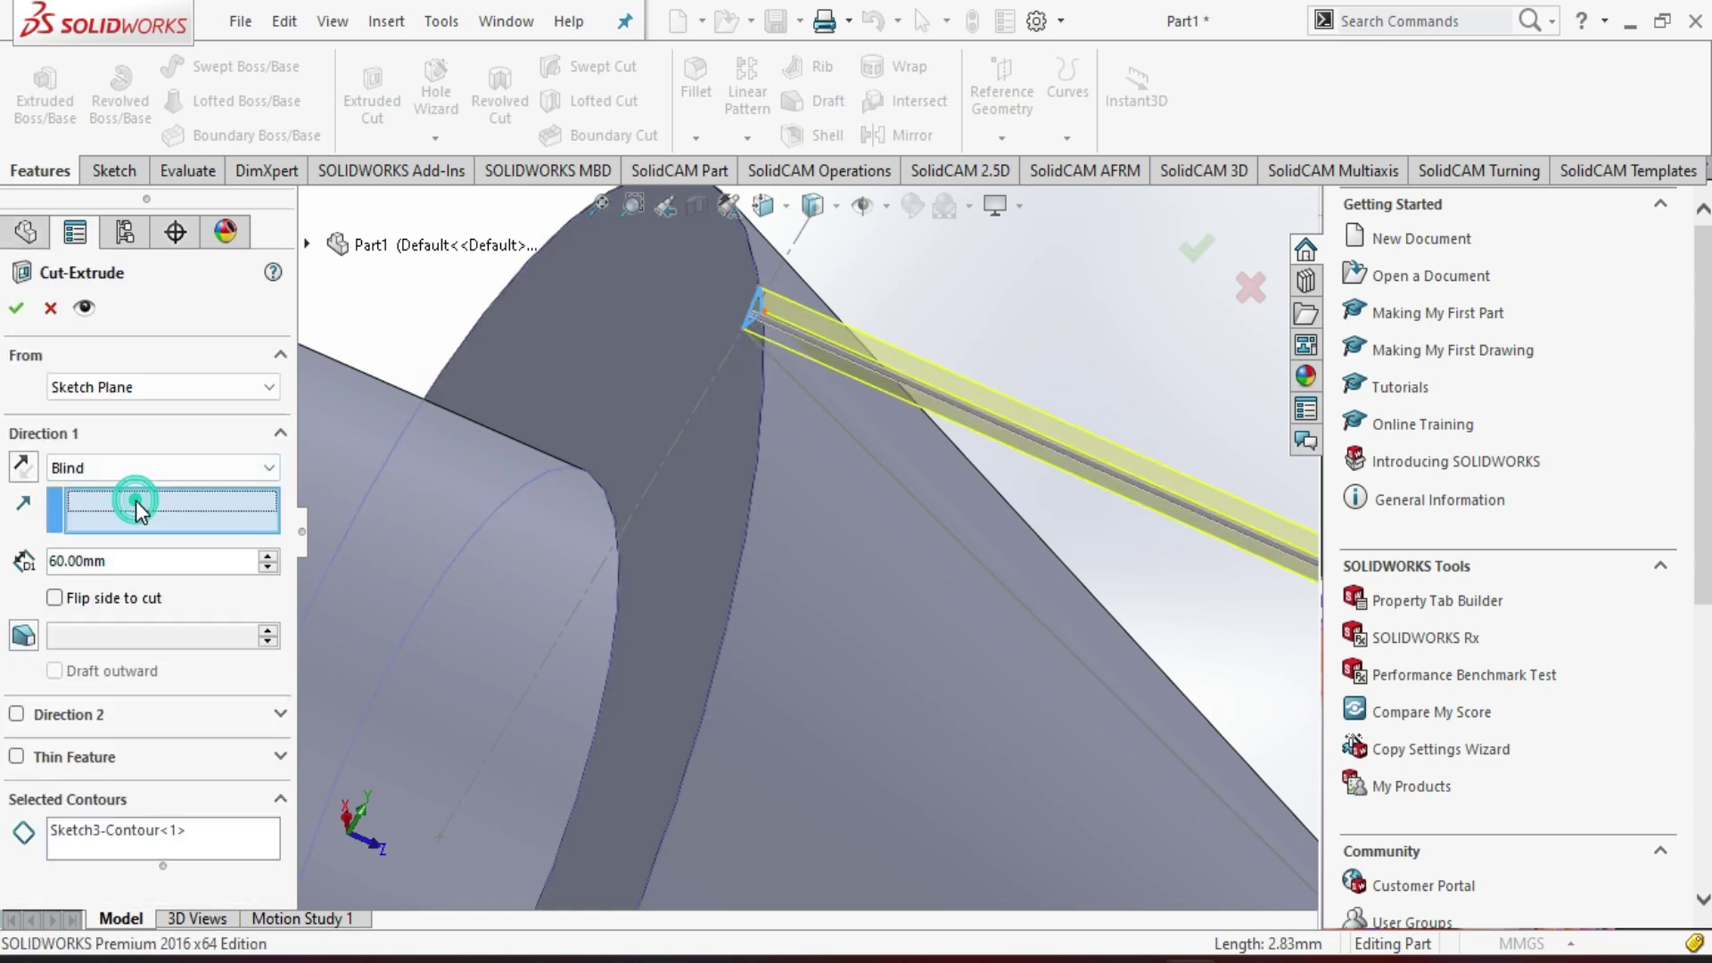
click(874, 467)
- Set the cut to Blind 80 mm and confirm, producing Cut-Extrude1
scroll(965, 546, up, 3)
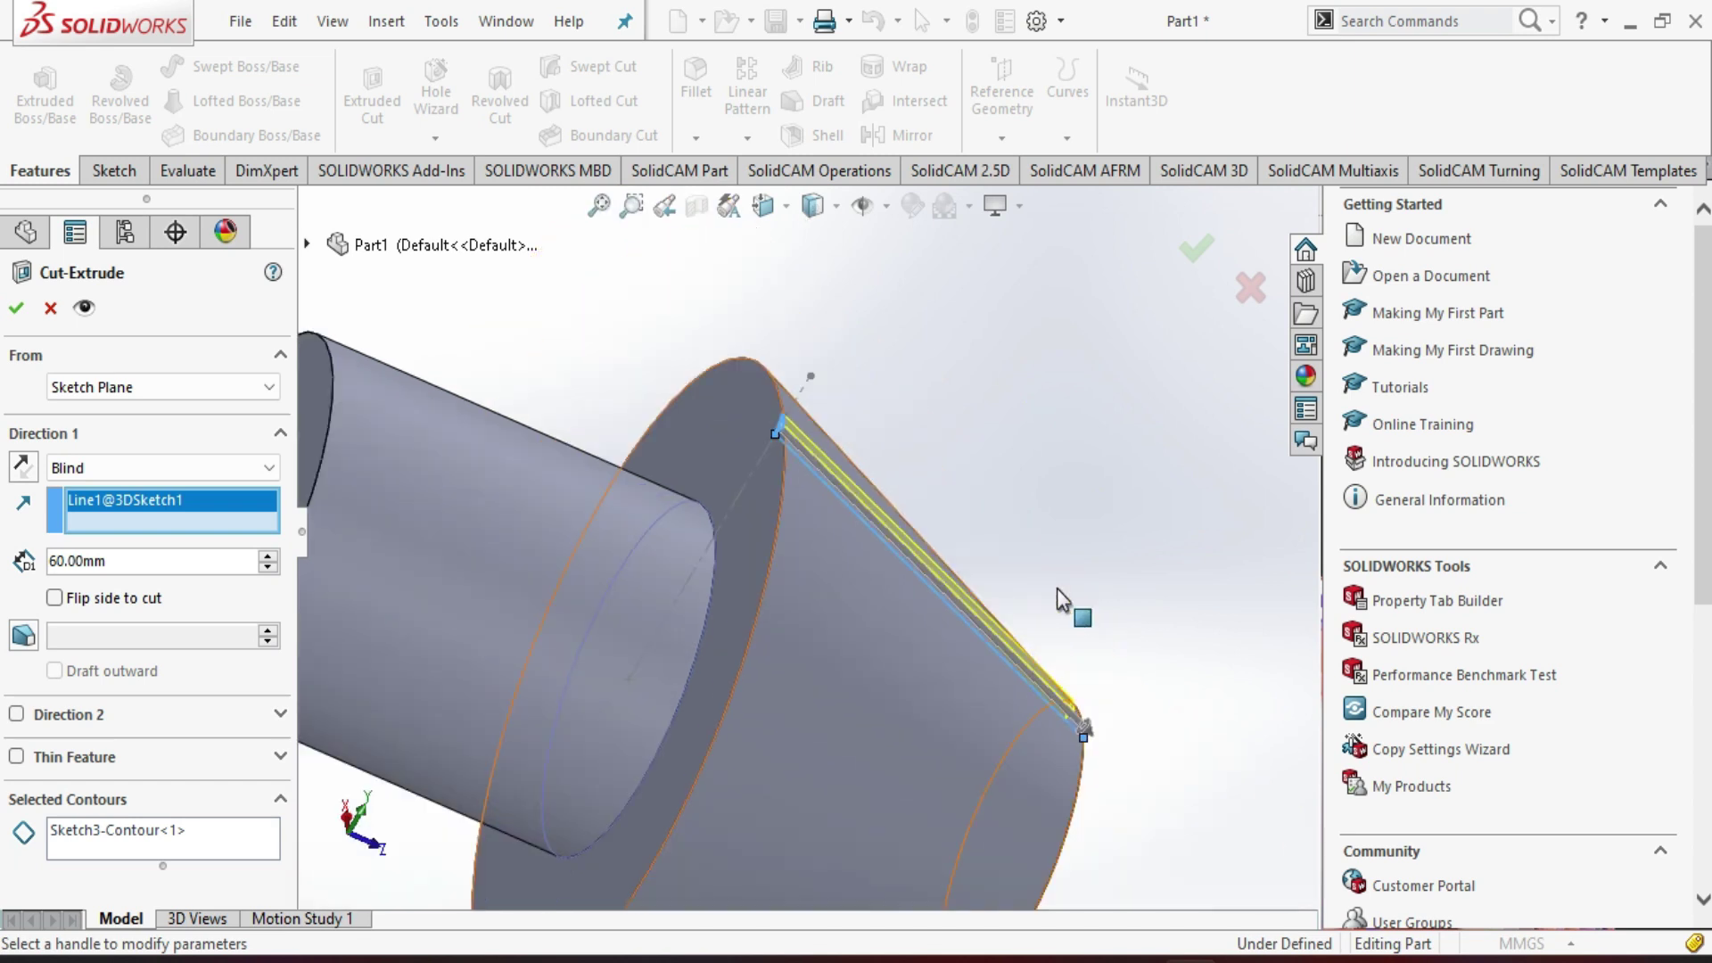
middle_drag(1085, 714, 1052, 689)
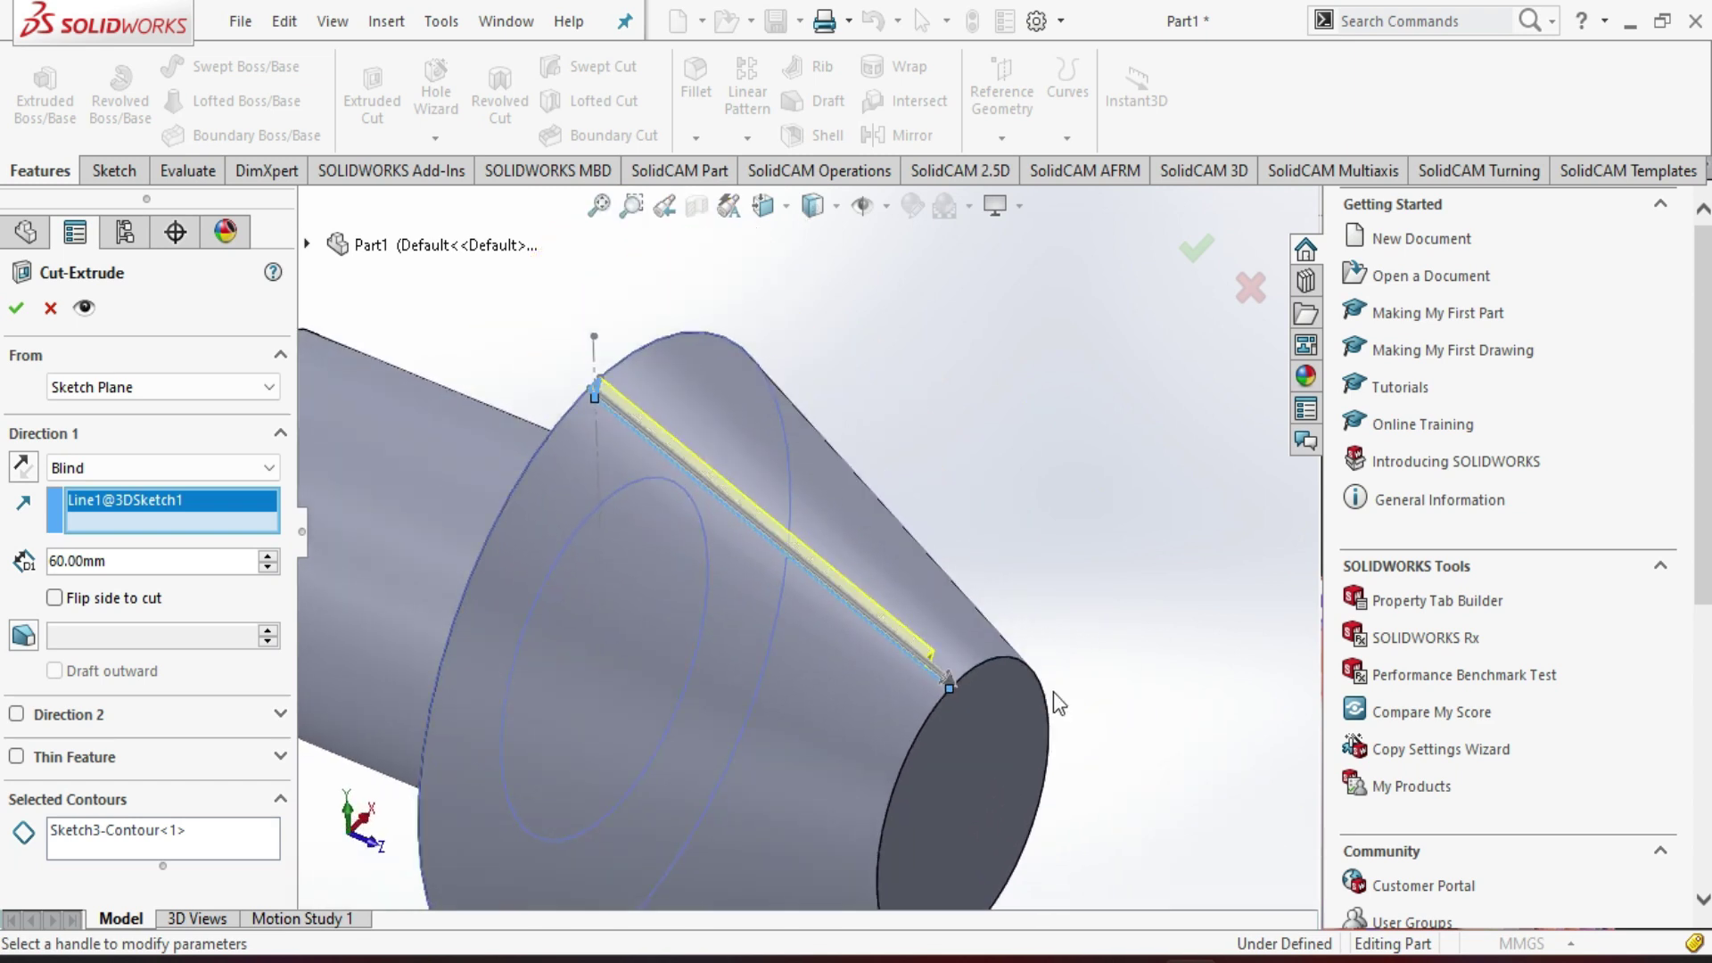
click(268, 556)
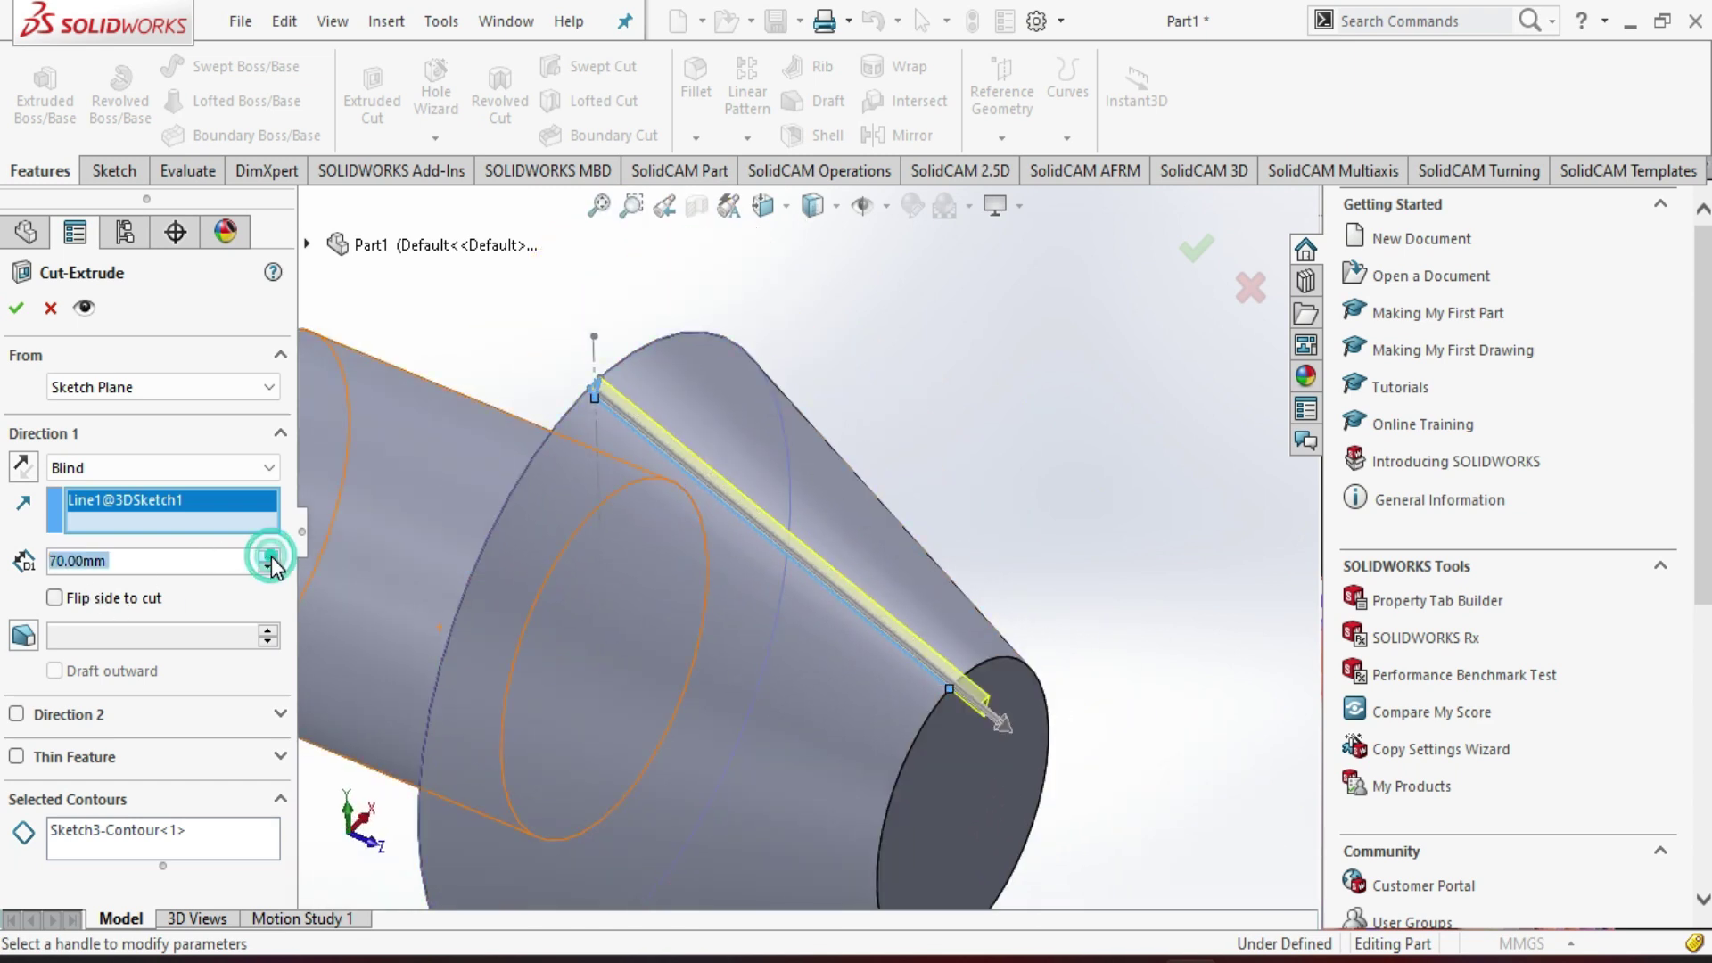
click(16, 308)
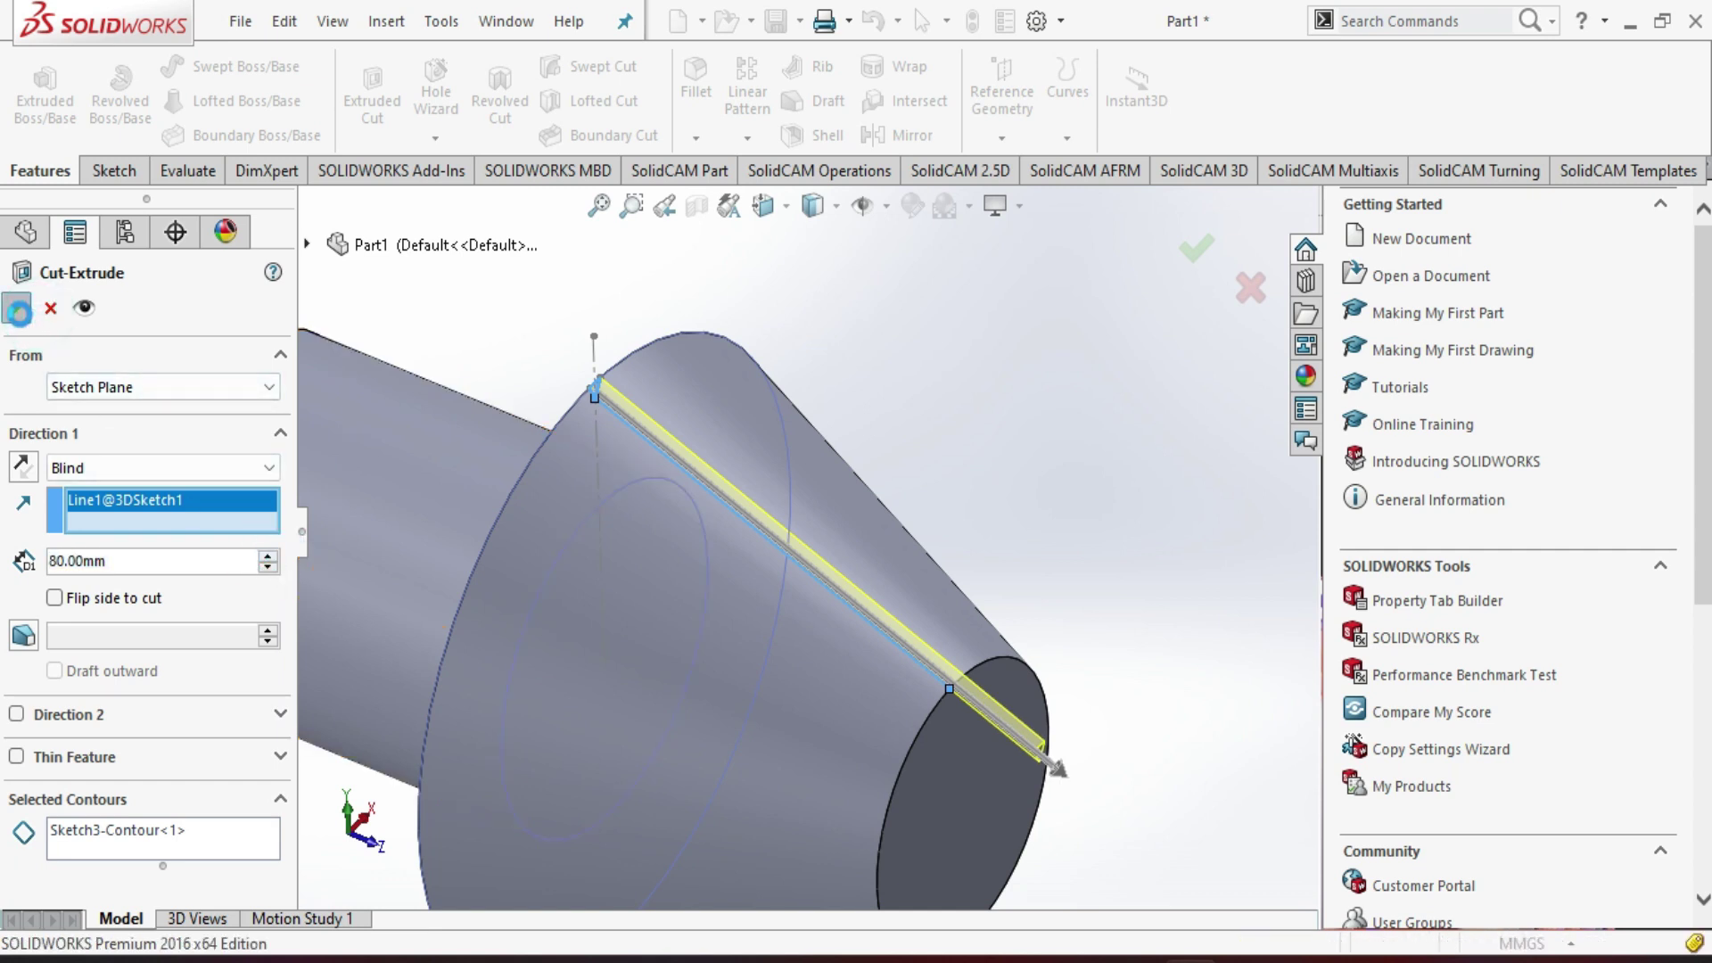
click(515, 307)
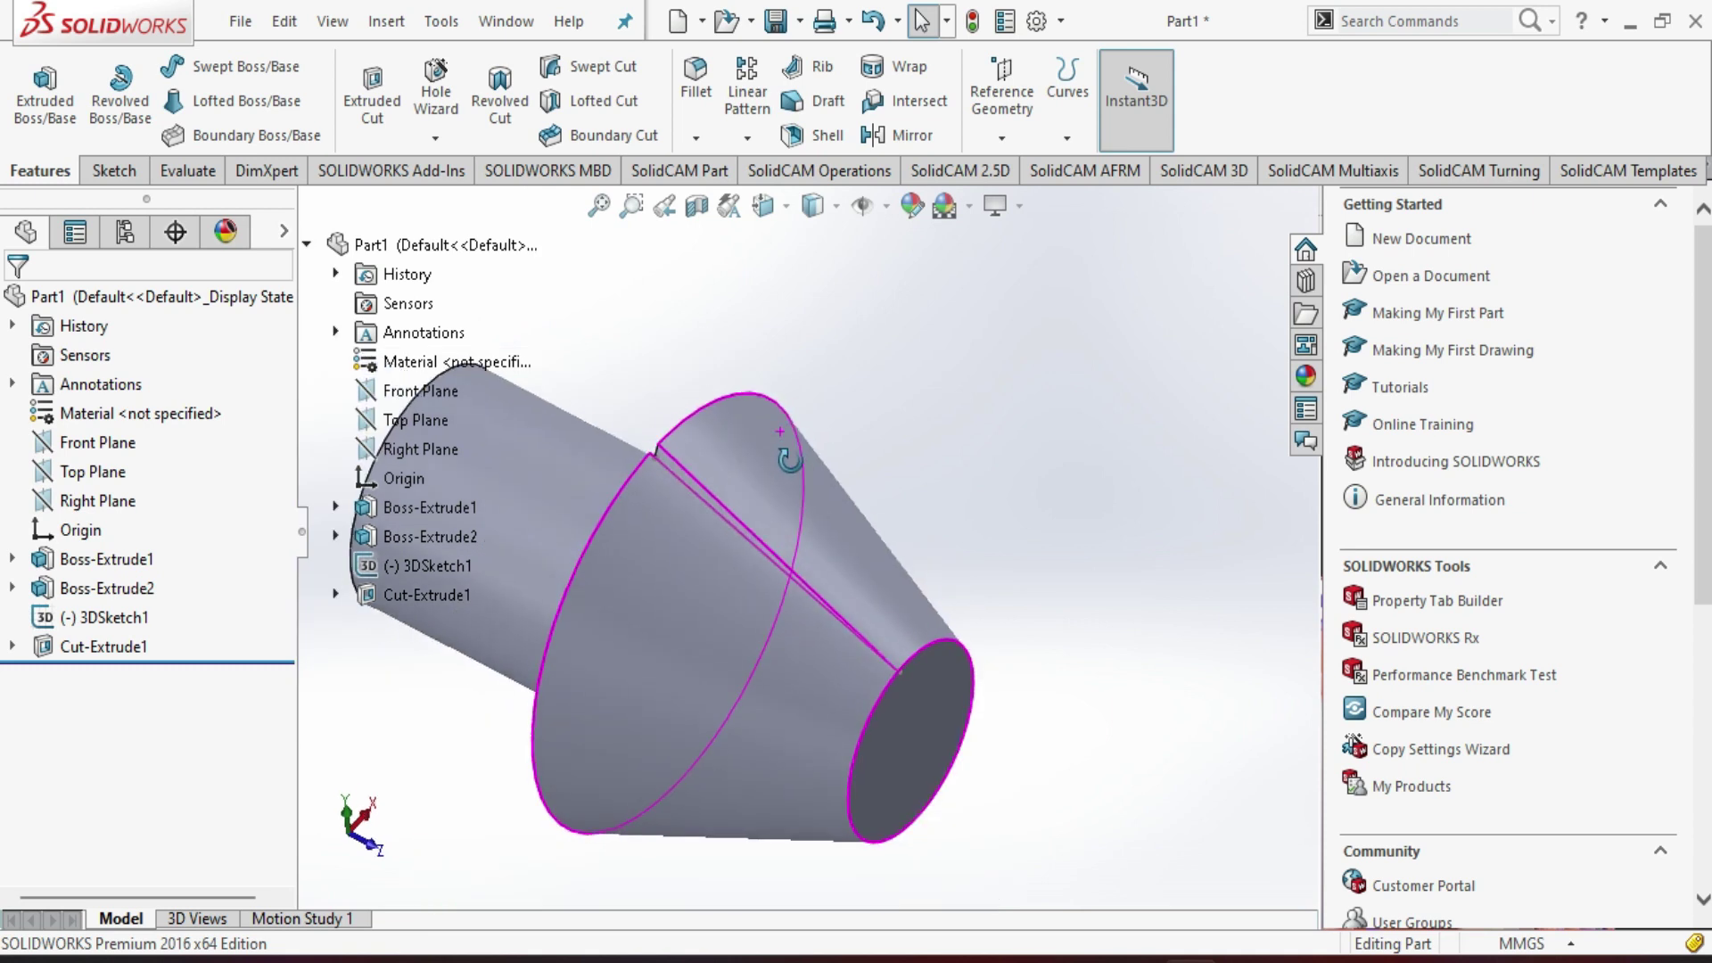
middle_drag(798, 433, 776, 481)
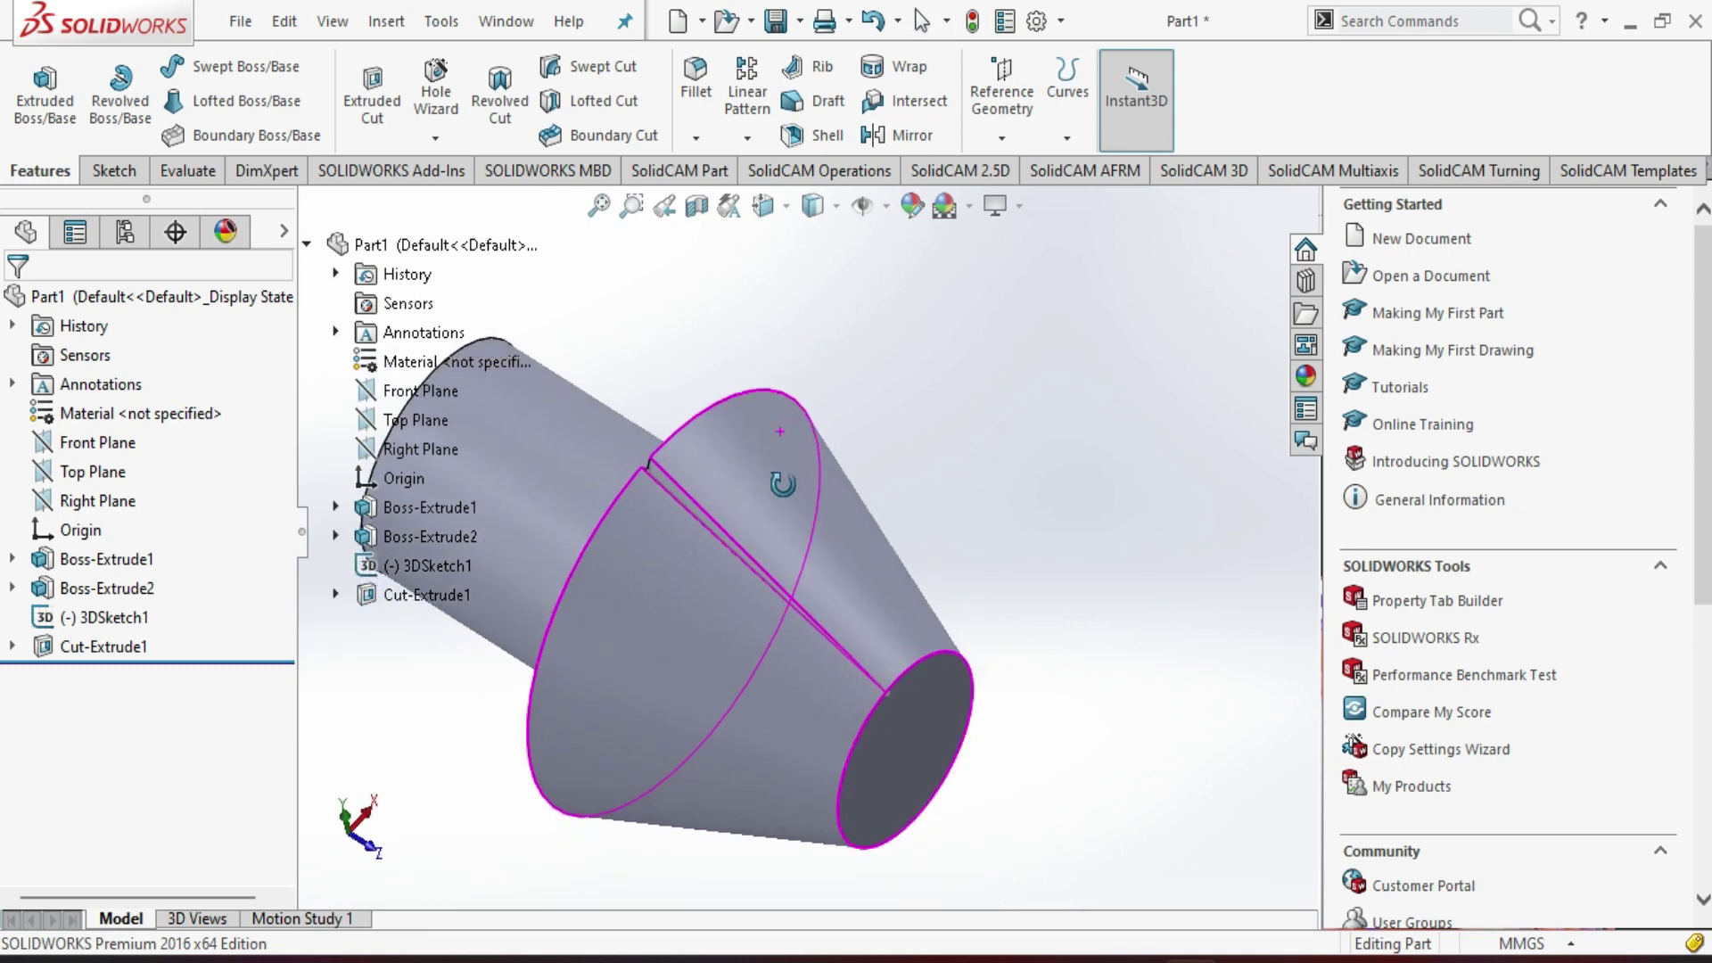
right_click(111, 640)
- Edit Cut-Extrude1 to add a 1.00° outward draft, keeping the 80 mm depth
click(143, 395)
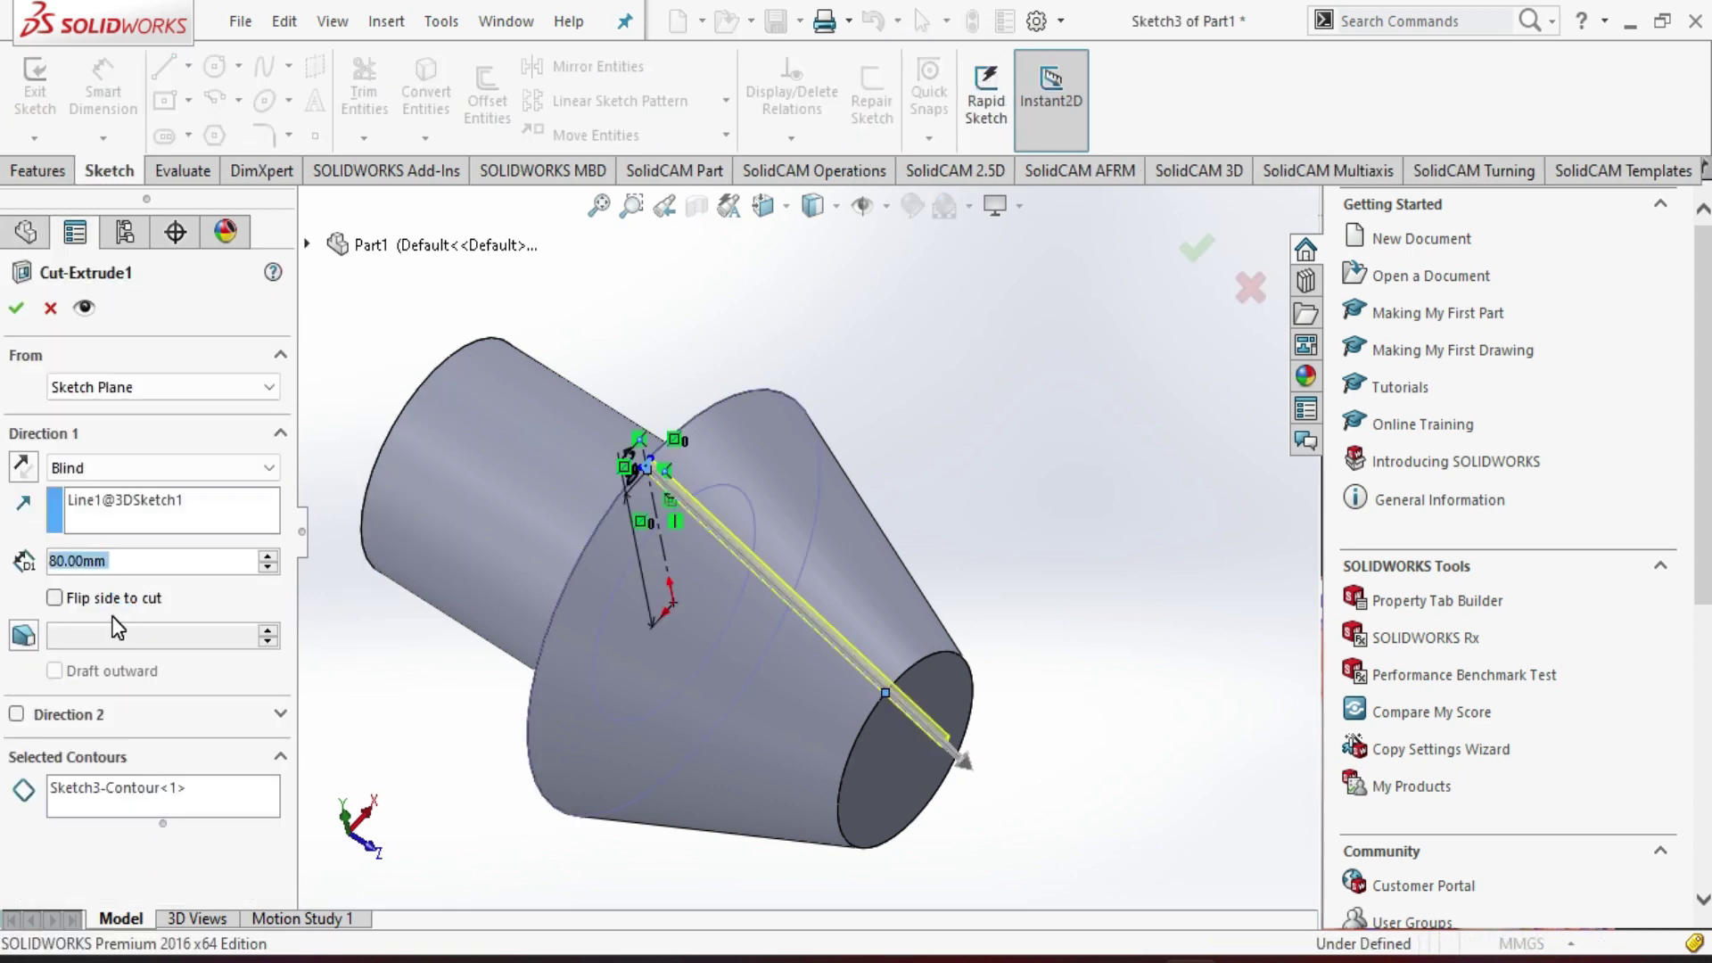
scroll(909, 682, down, 3)
mouse_move(909, 682)
middle_down()
mouse_move(986, 595)
mouse_move(911, 517)
mouse_move(1059, 558)
middle_up()
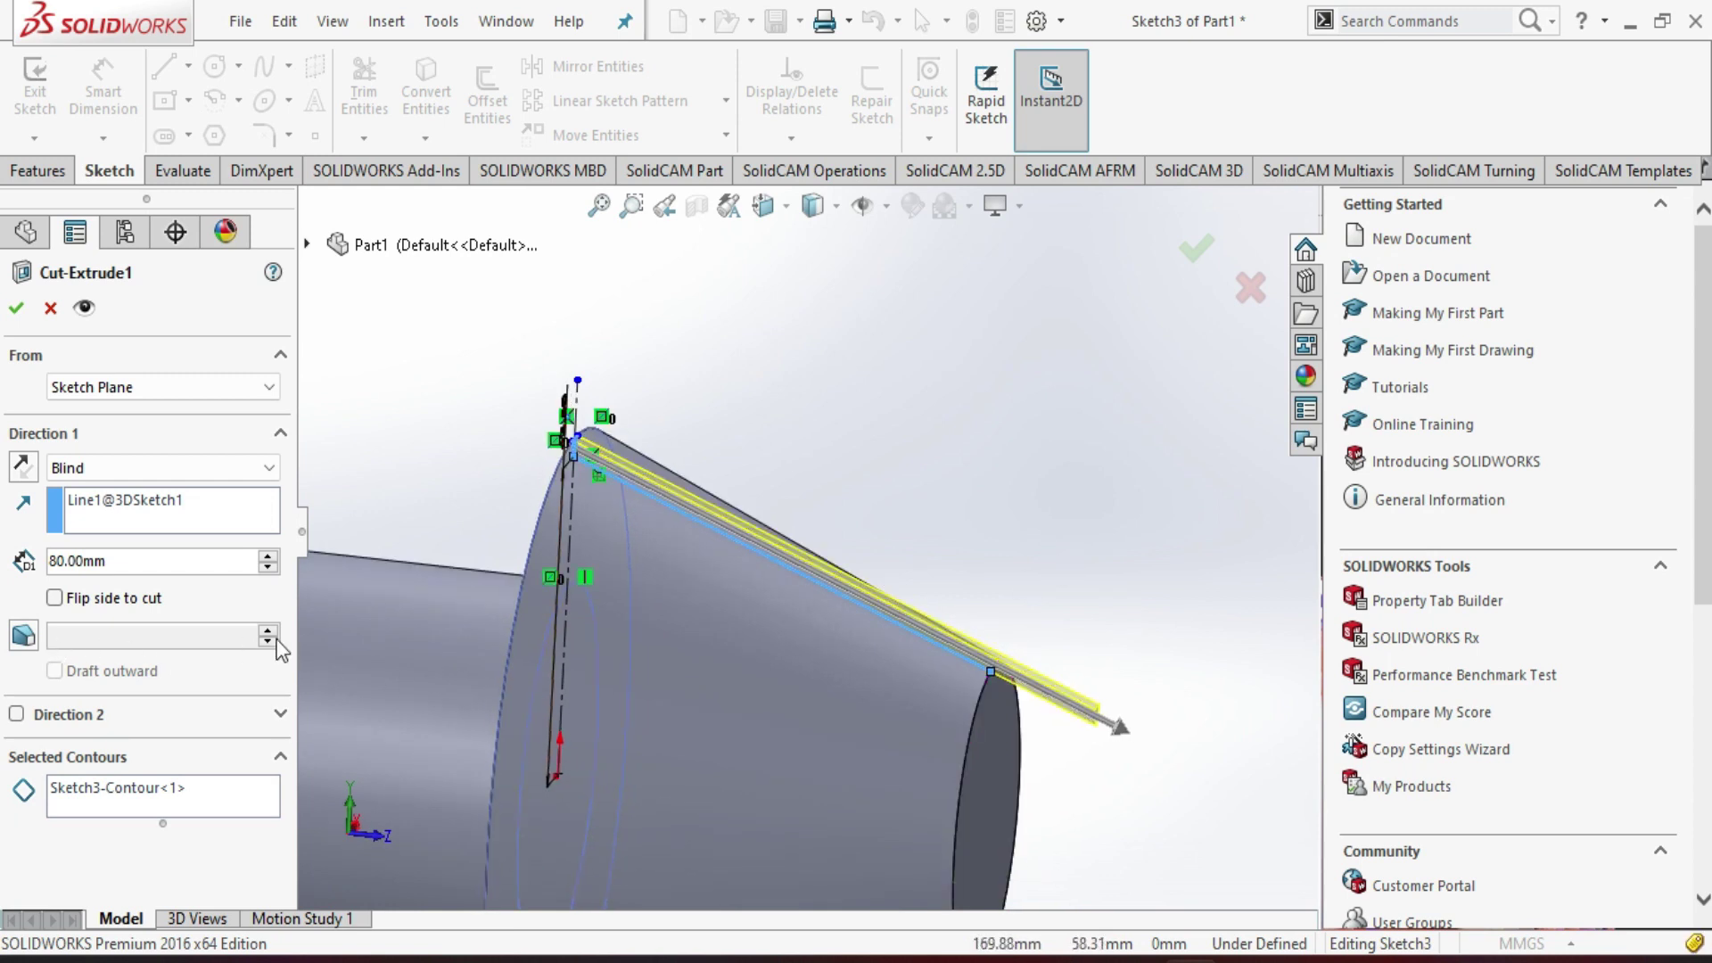
click(22, 637)
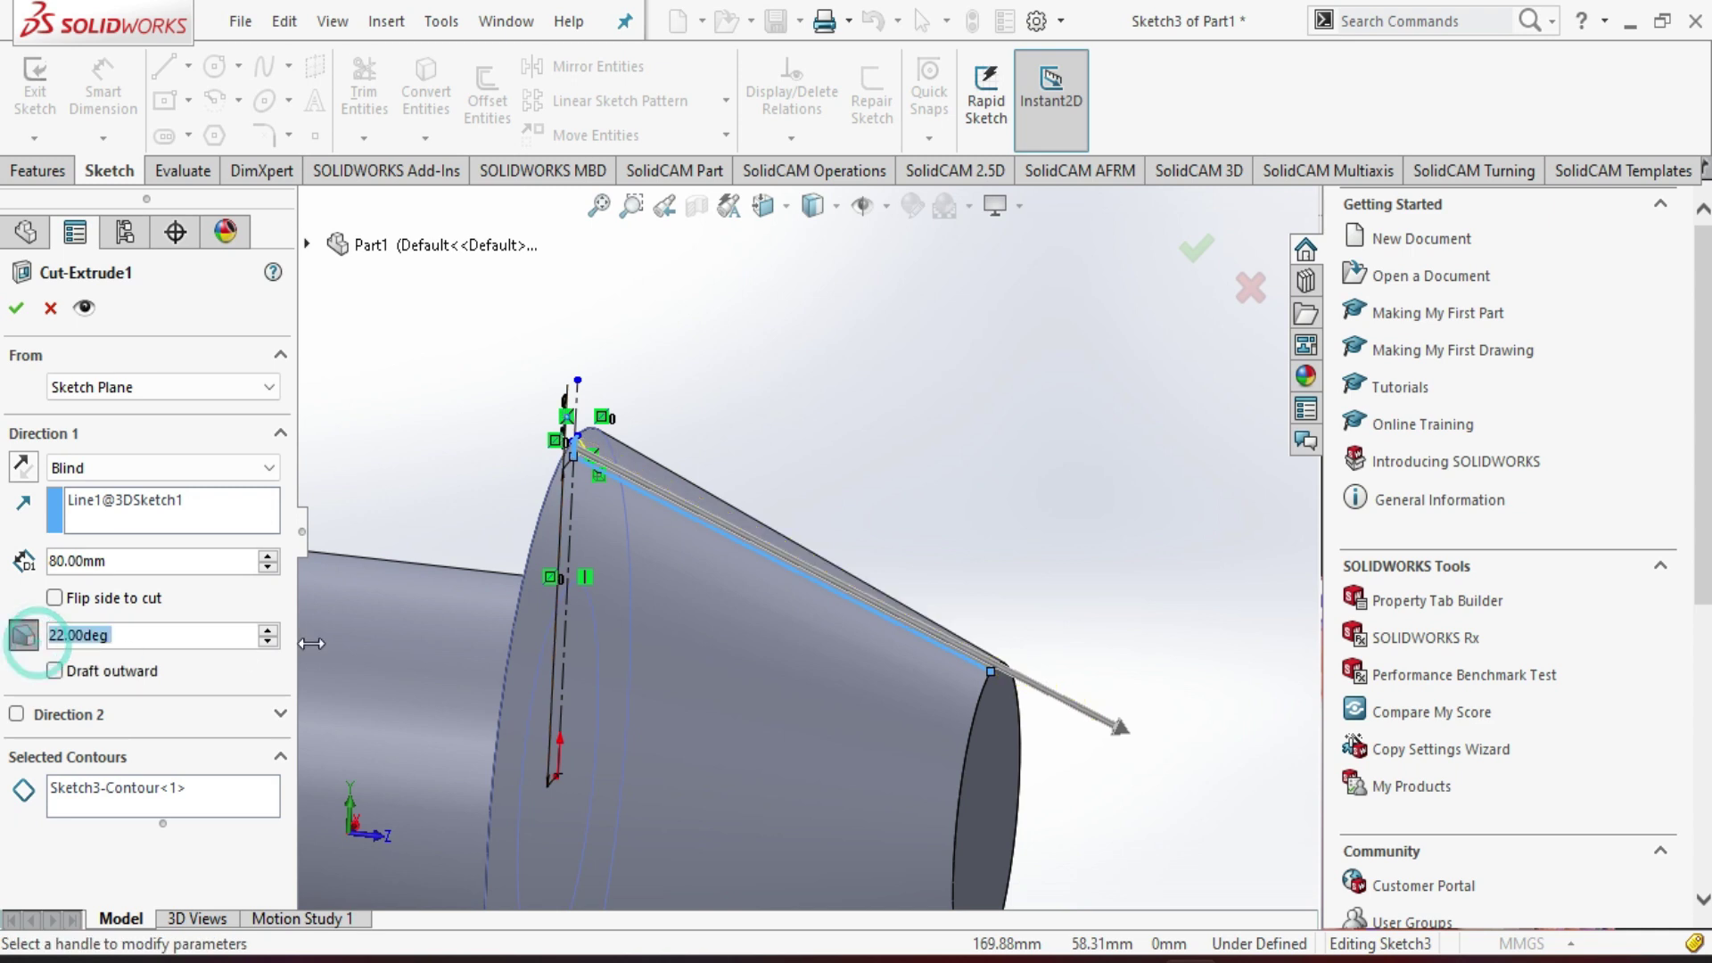
click(267, 631)
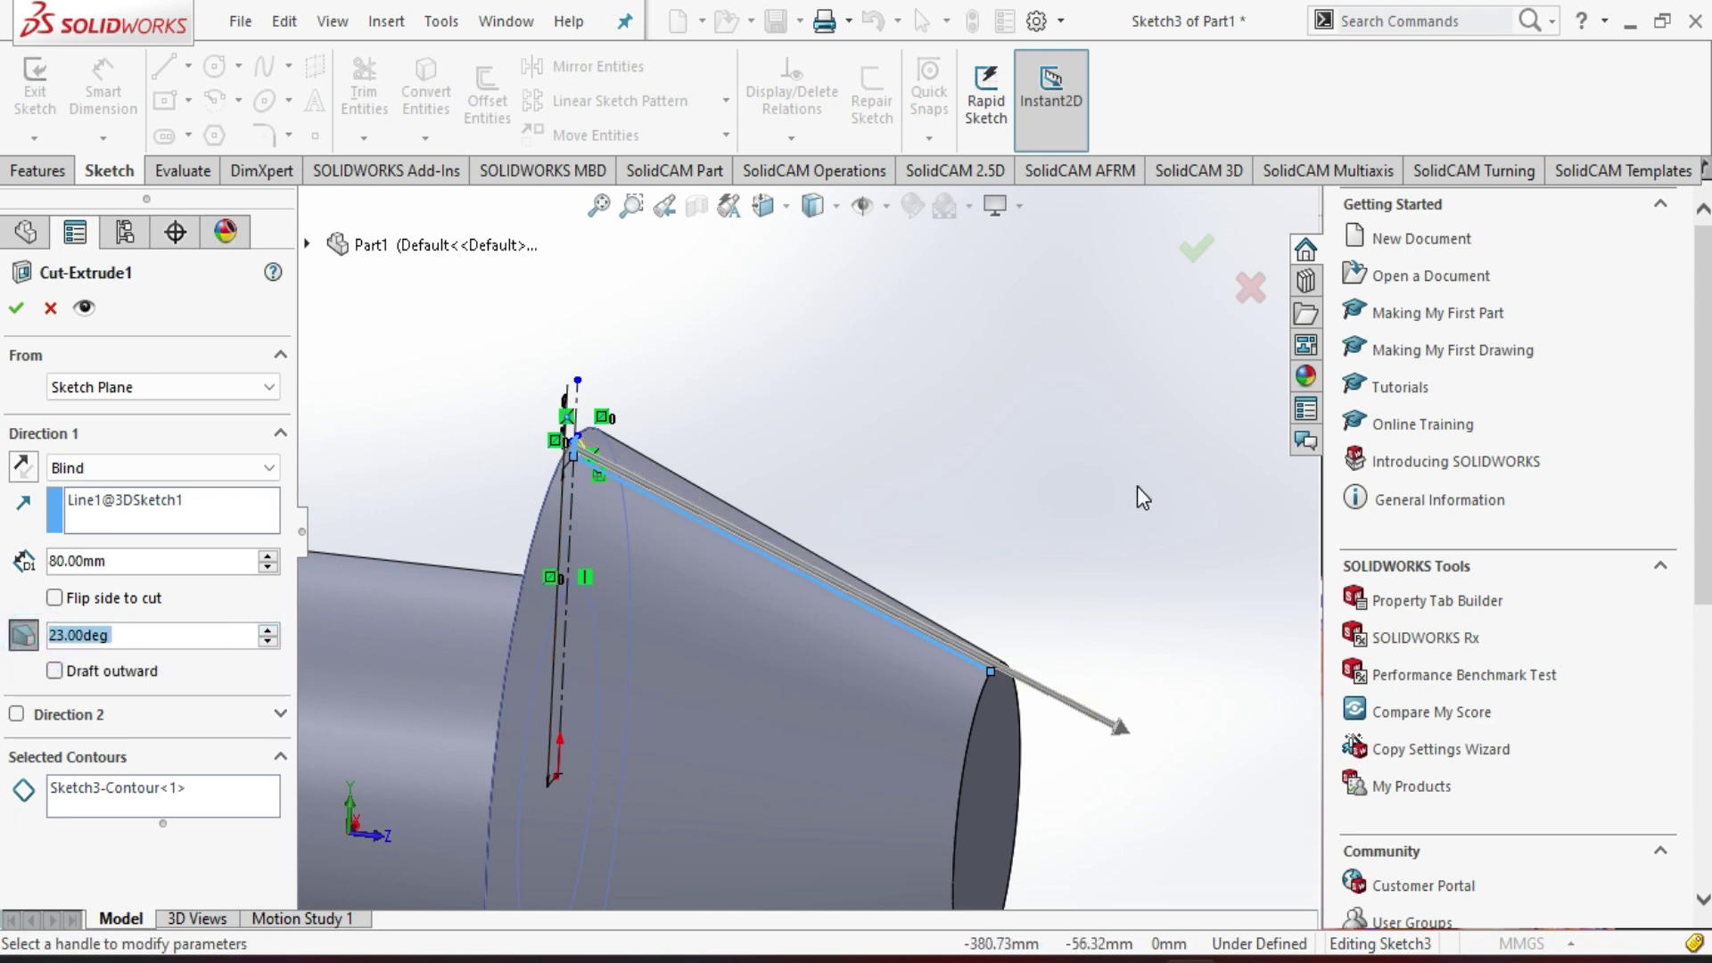
middle_drag(1138, 488, 1051, 575)
scroll(843, 545, down, 3)
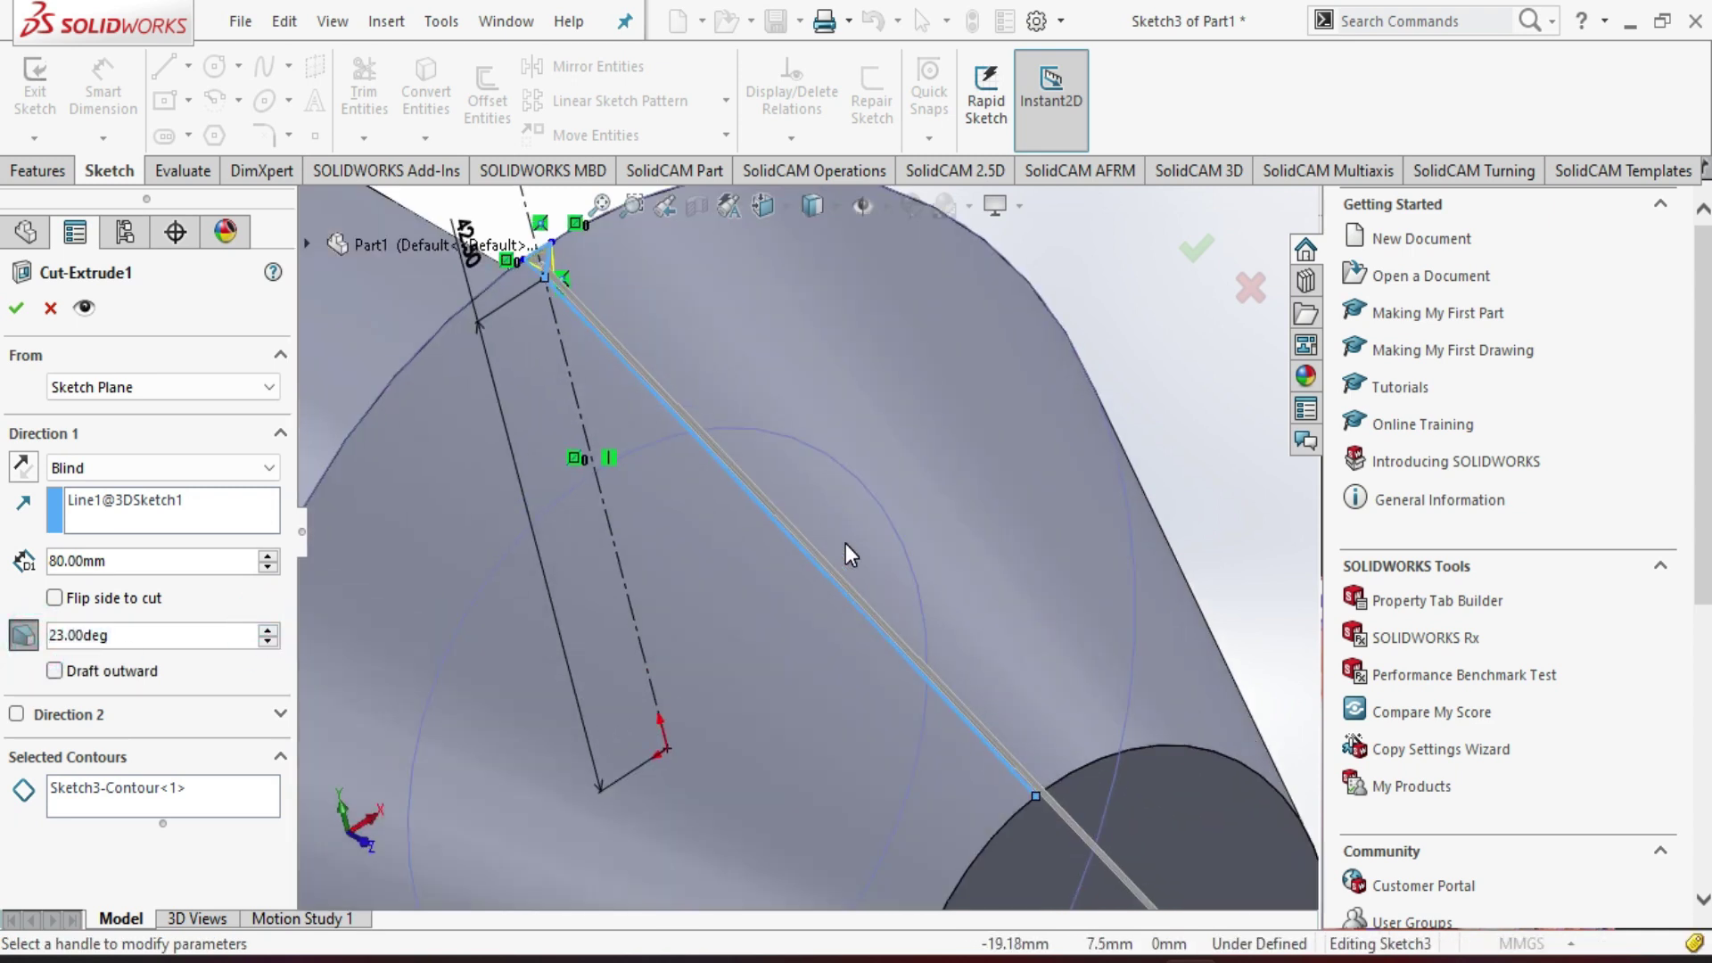
click(268, 642)
click(267, 642)
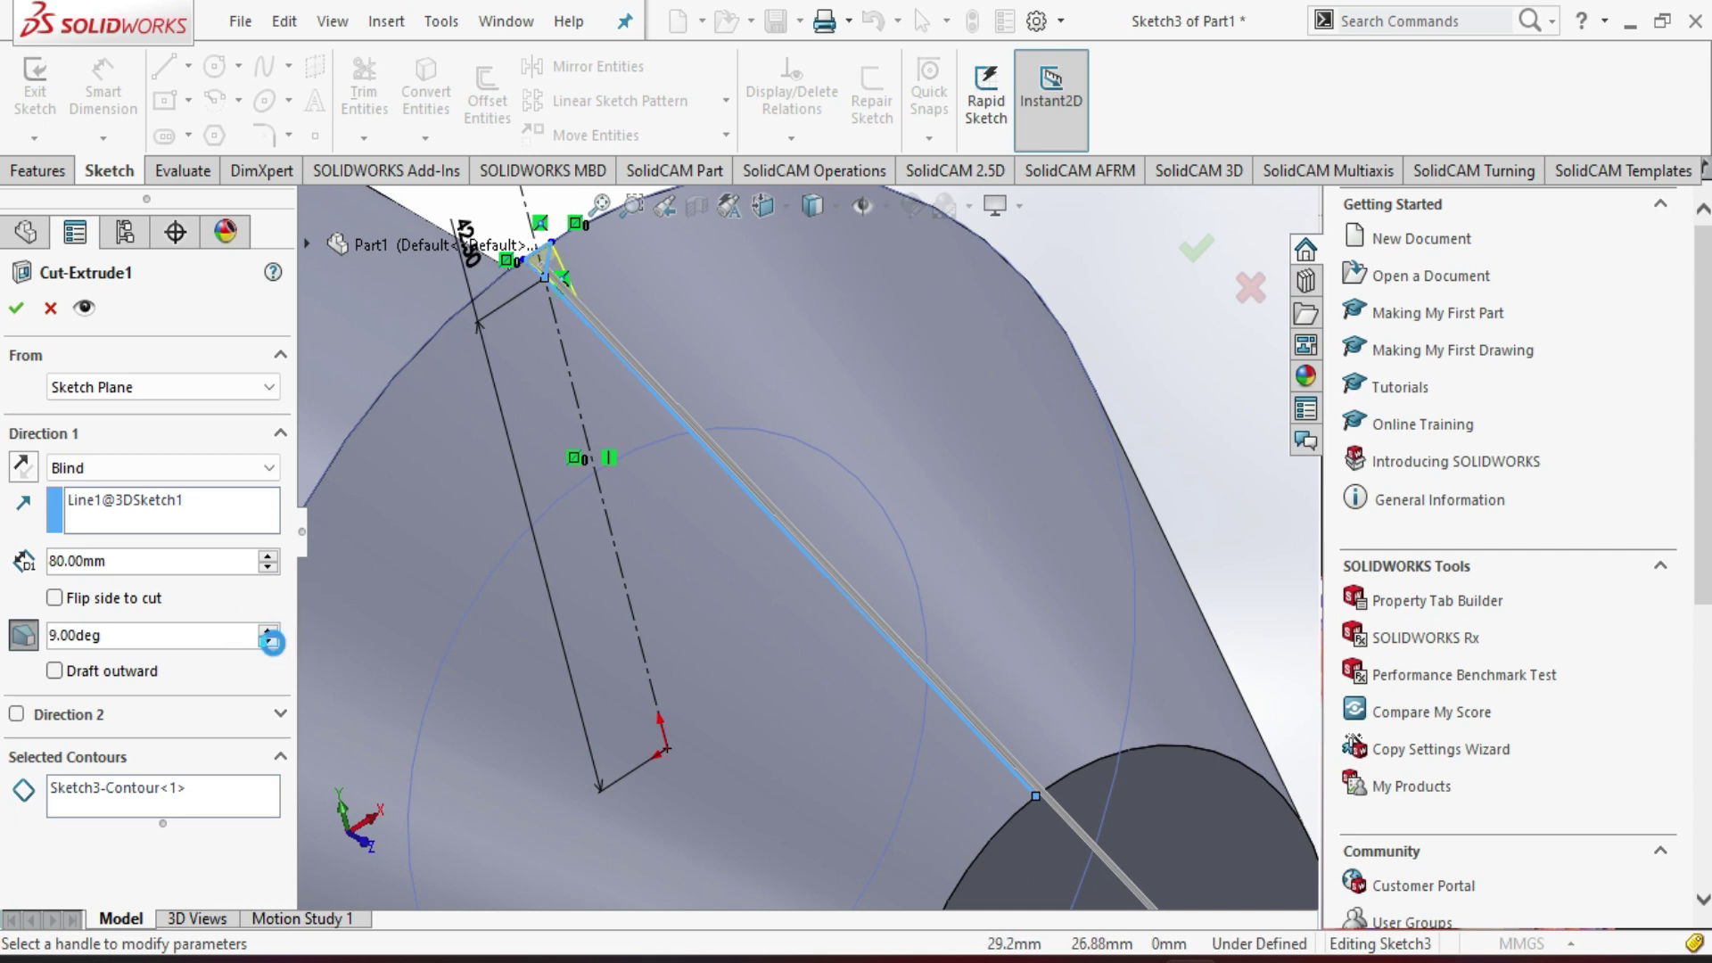
click(269, 642)
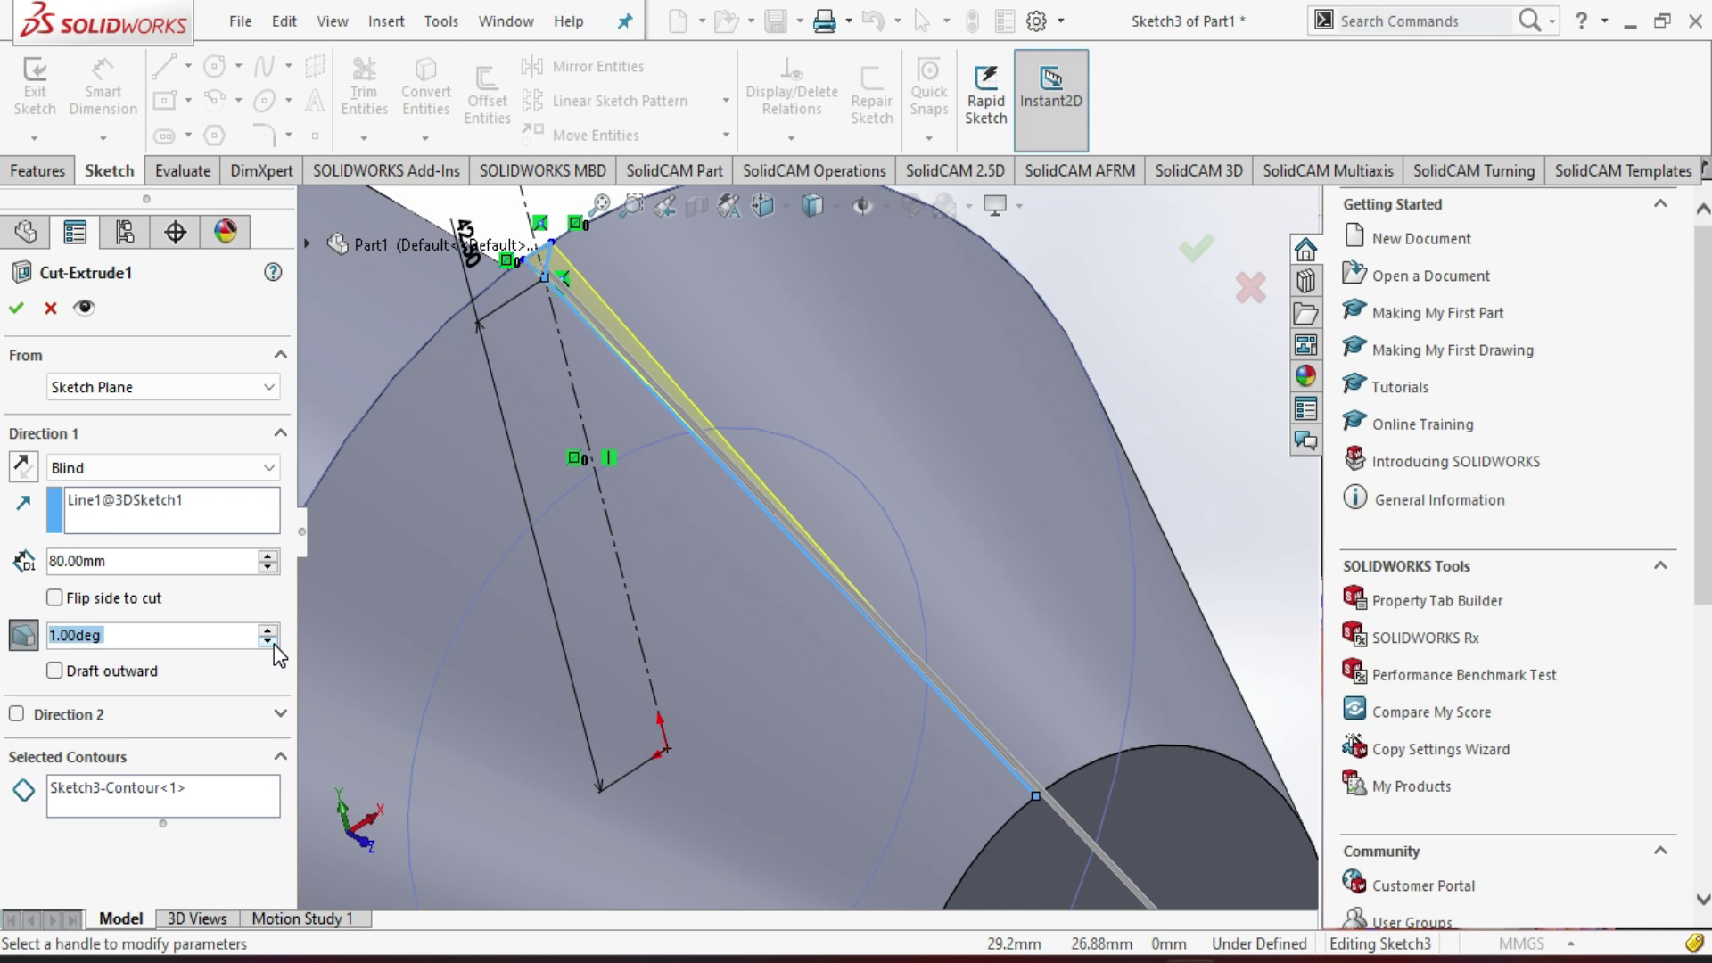
click(55, 672)
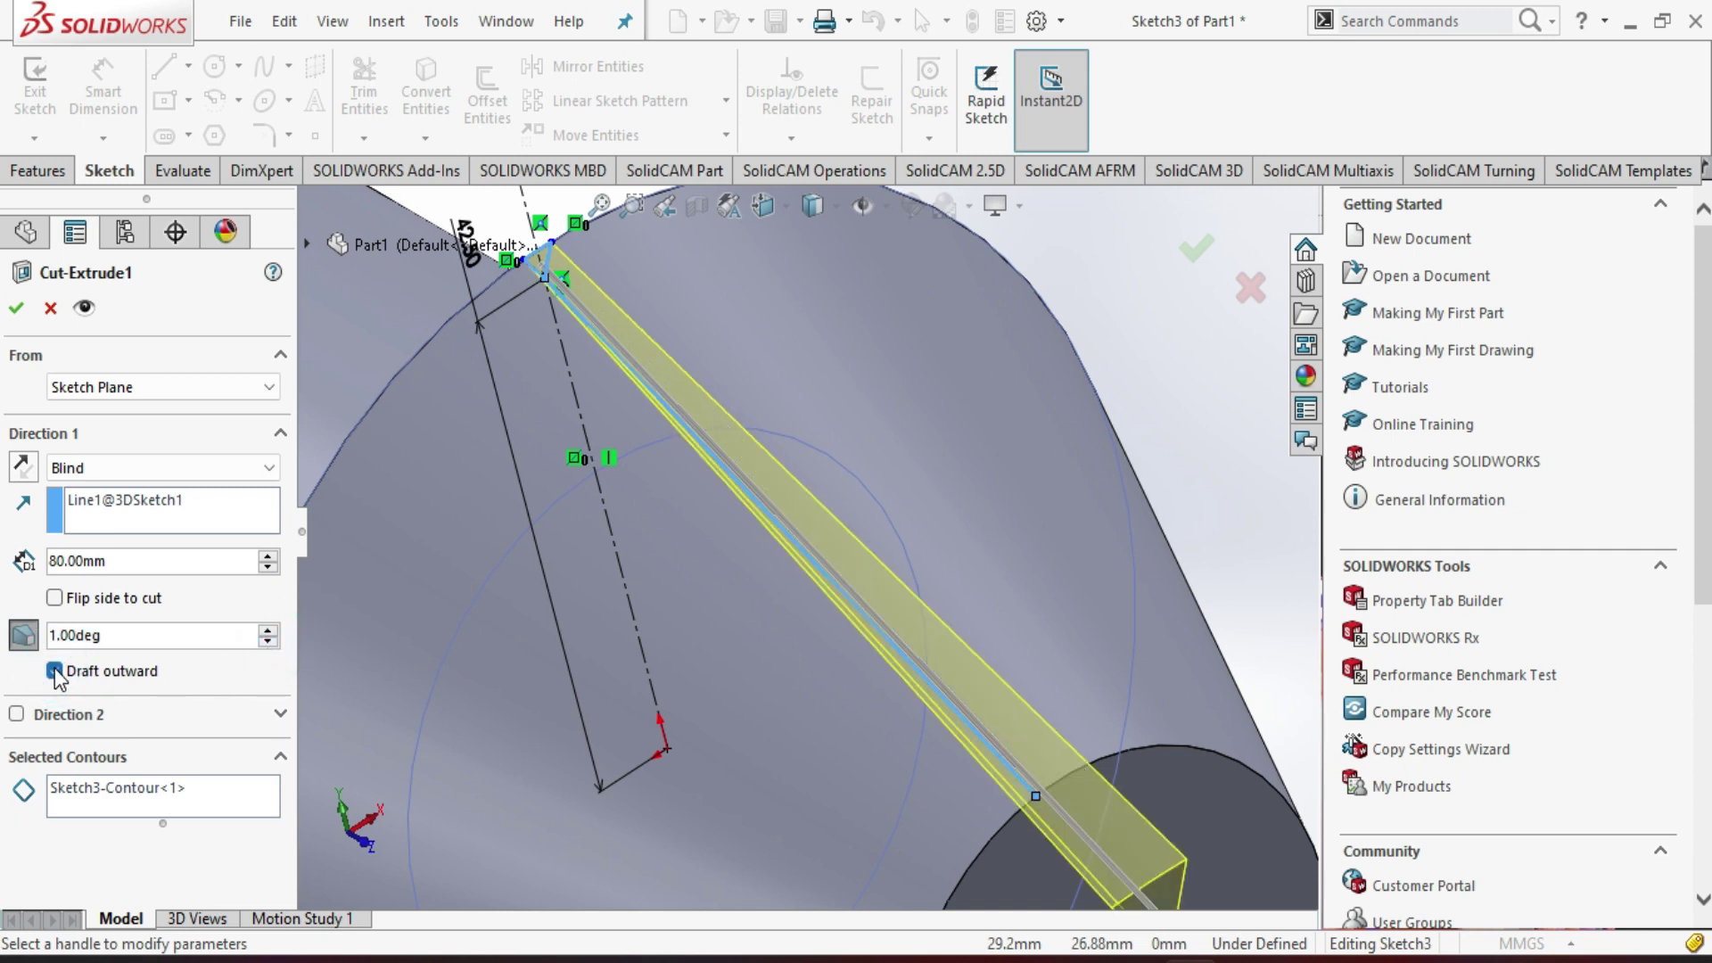
click(18, 308)
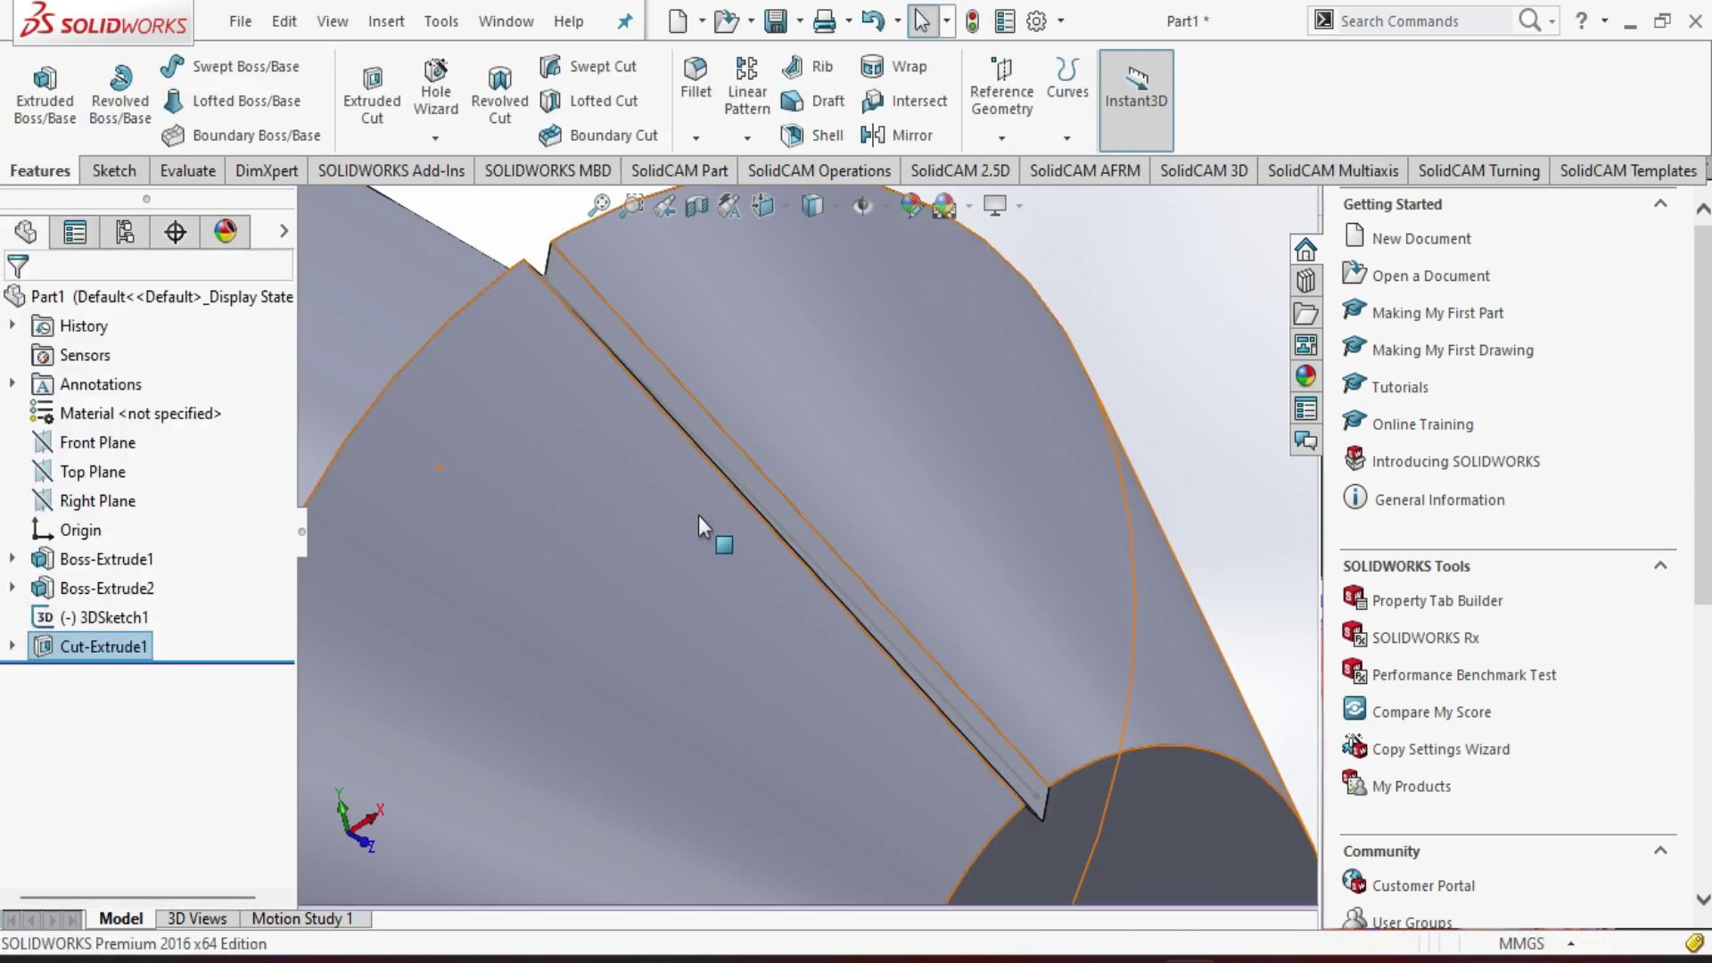
- Hide the 3DSketch1 line running along the groove
middle_drag(698, 516, 1141, 458)
click(1141, 458)
mouse_move(1116, 535)
middle_down()
mouse_move(1032, 418)
mouse_move(1131, 545)
middle_up()
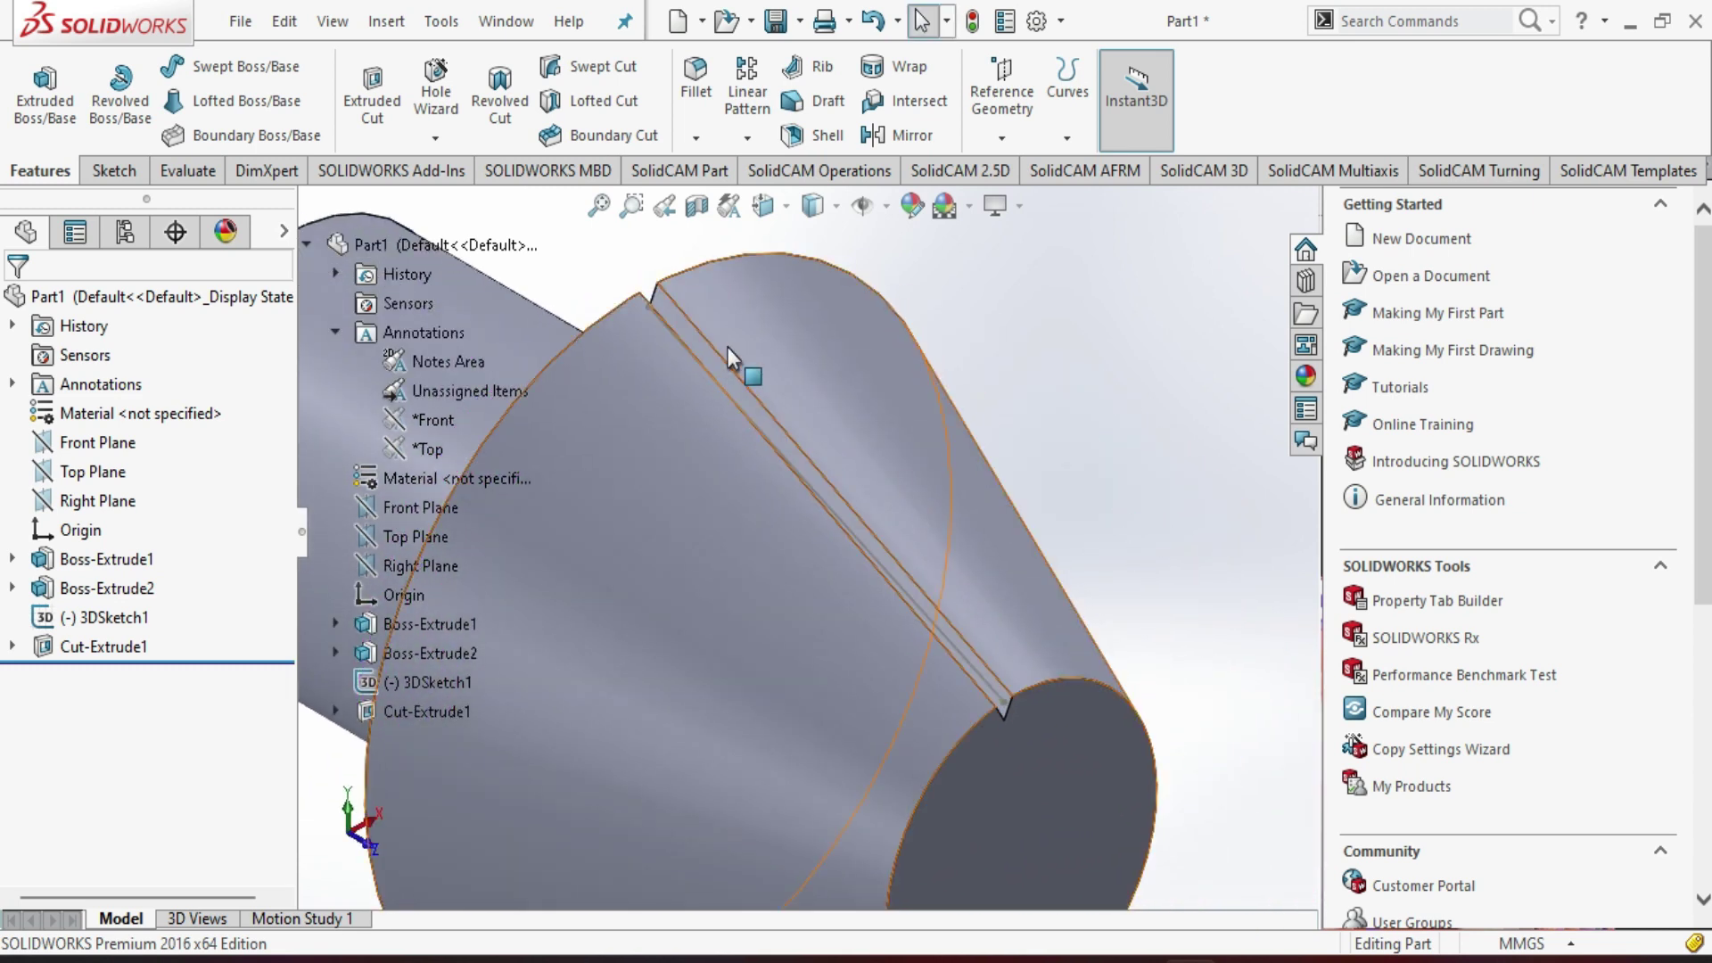
scroll(725, 346, down, 2)
scroll(714, 341, down, 2)
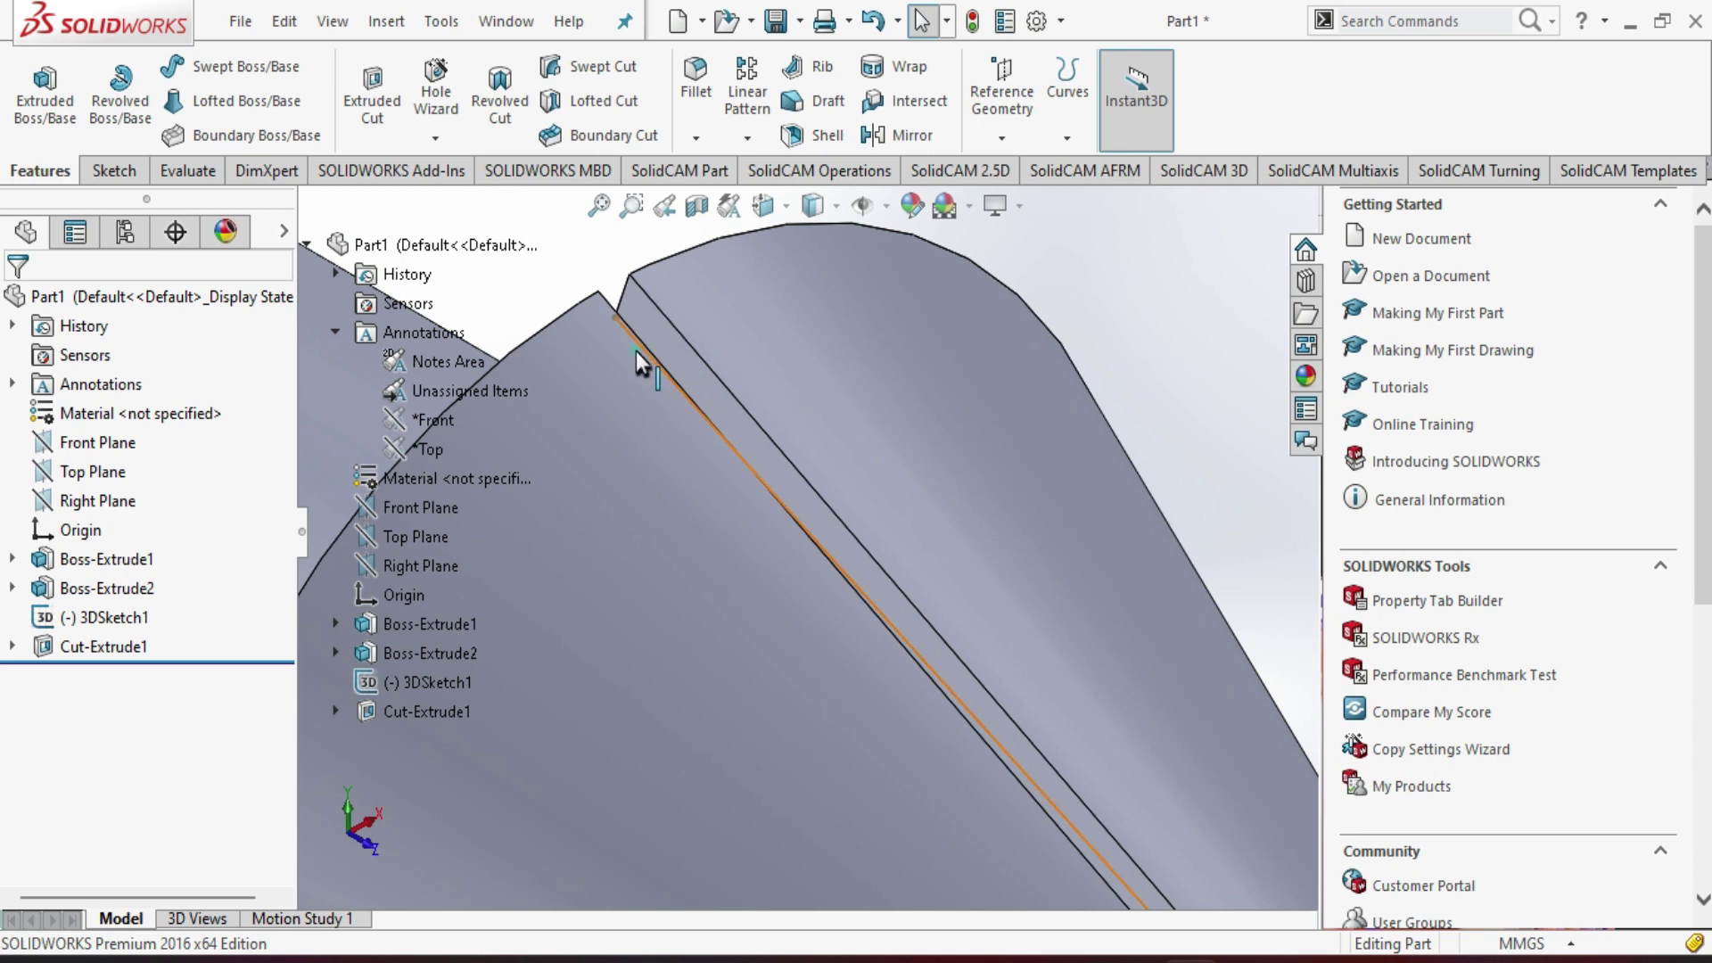
click(639, 351)
click(735, 270)
scroll(606, 268, up, 2)
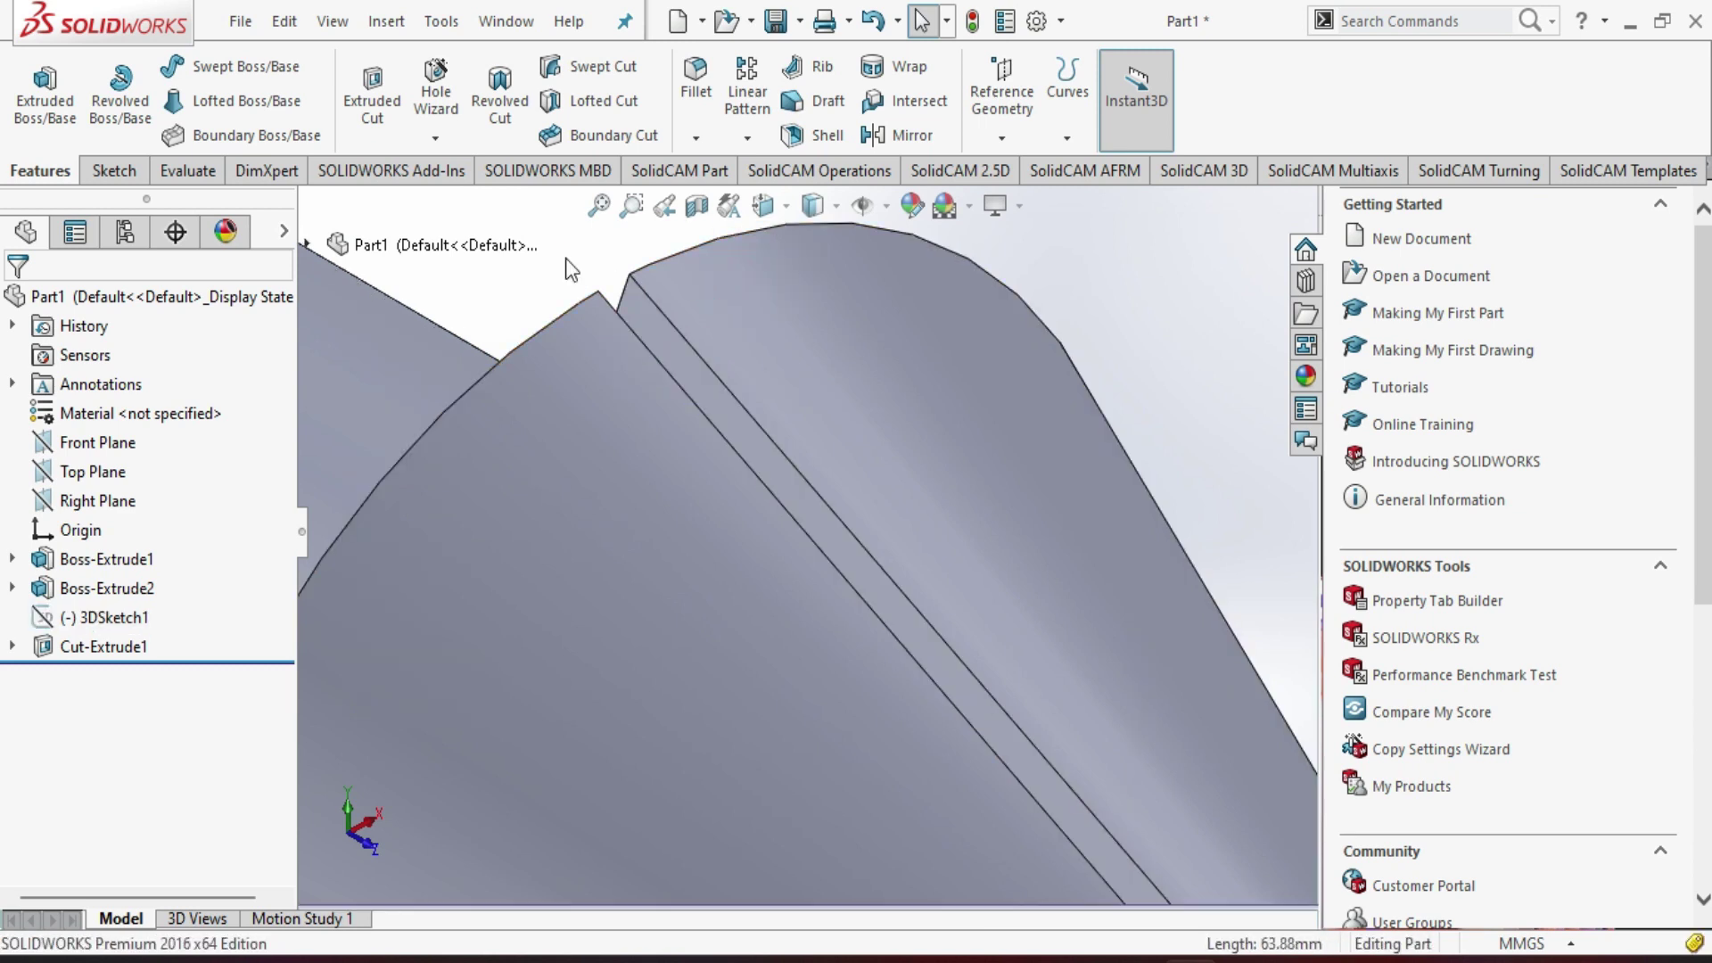
scroll(768, 399, down, 1)
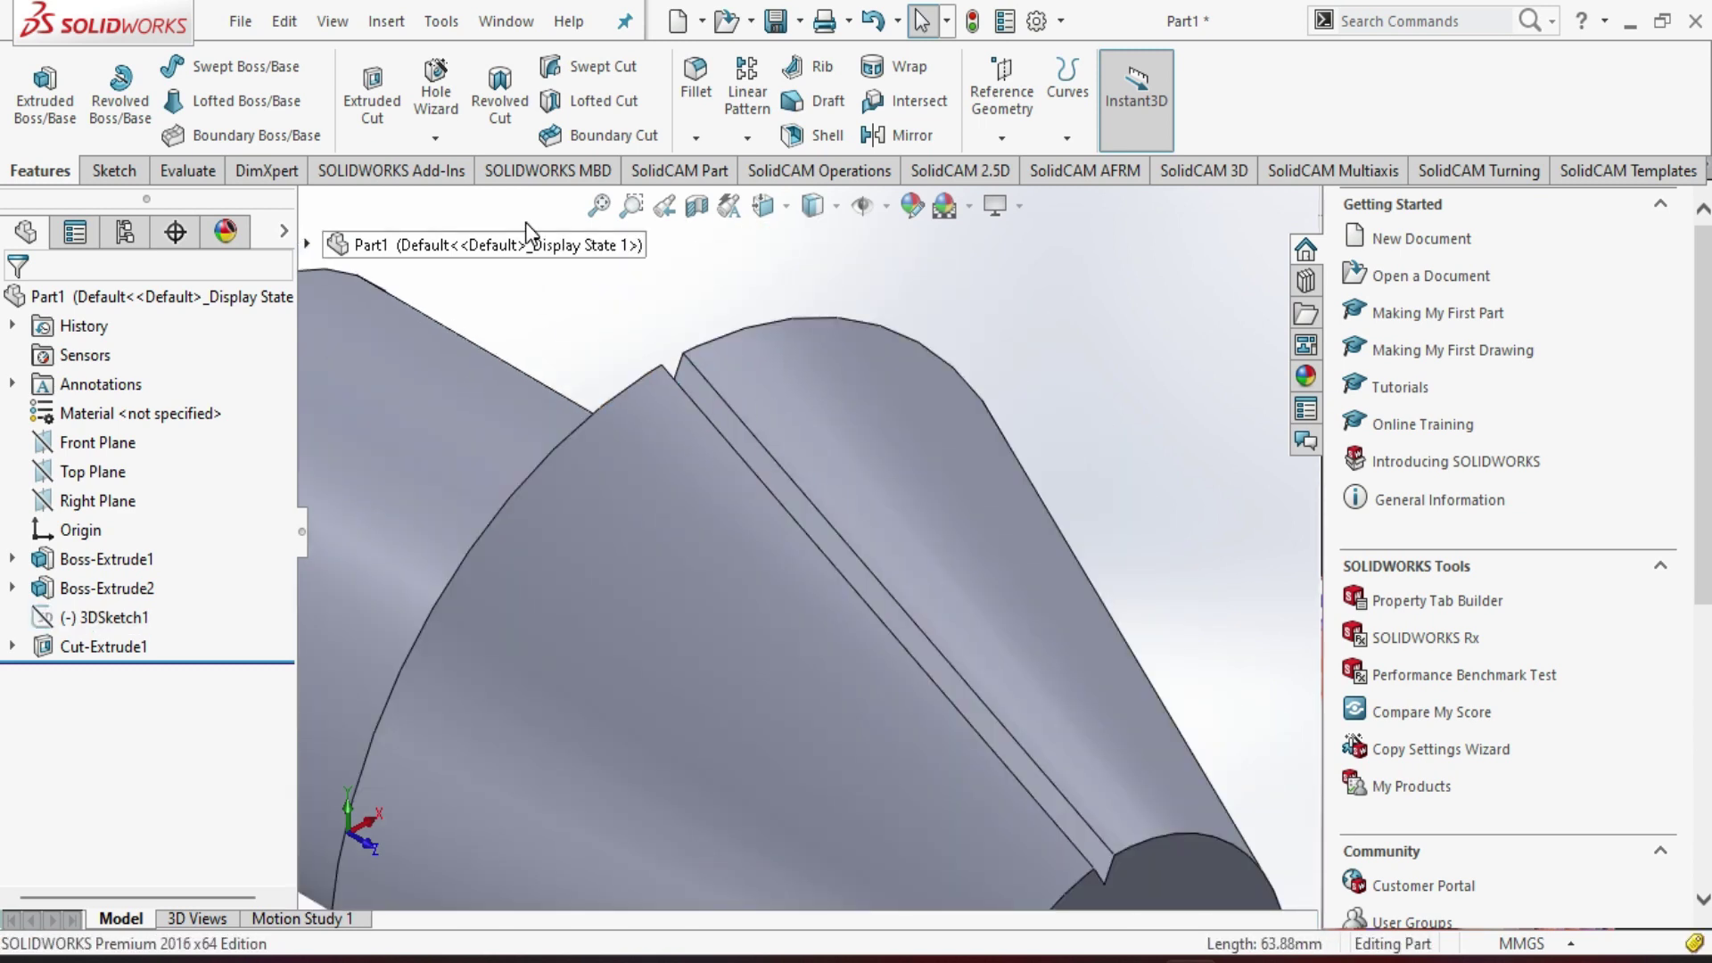
- Circular-pattern Cut-Extrude1 around the cone's edge: 30 equally spaced instances over 360°
click(748, 138)
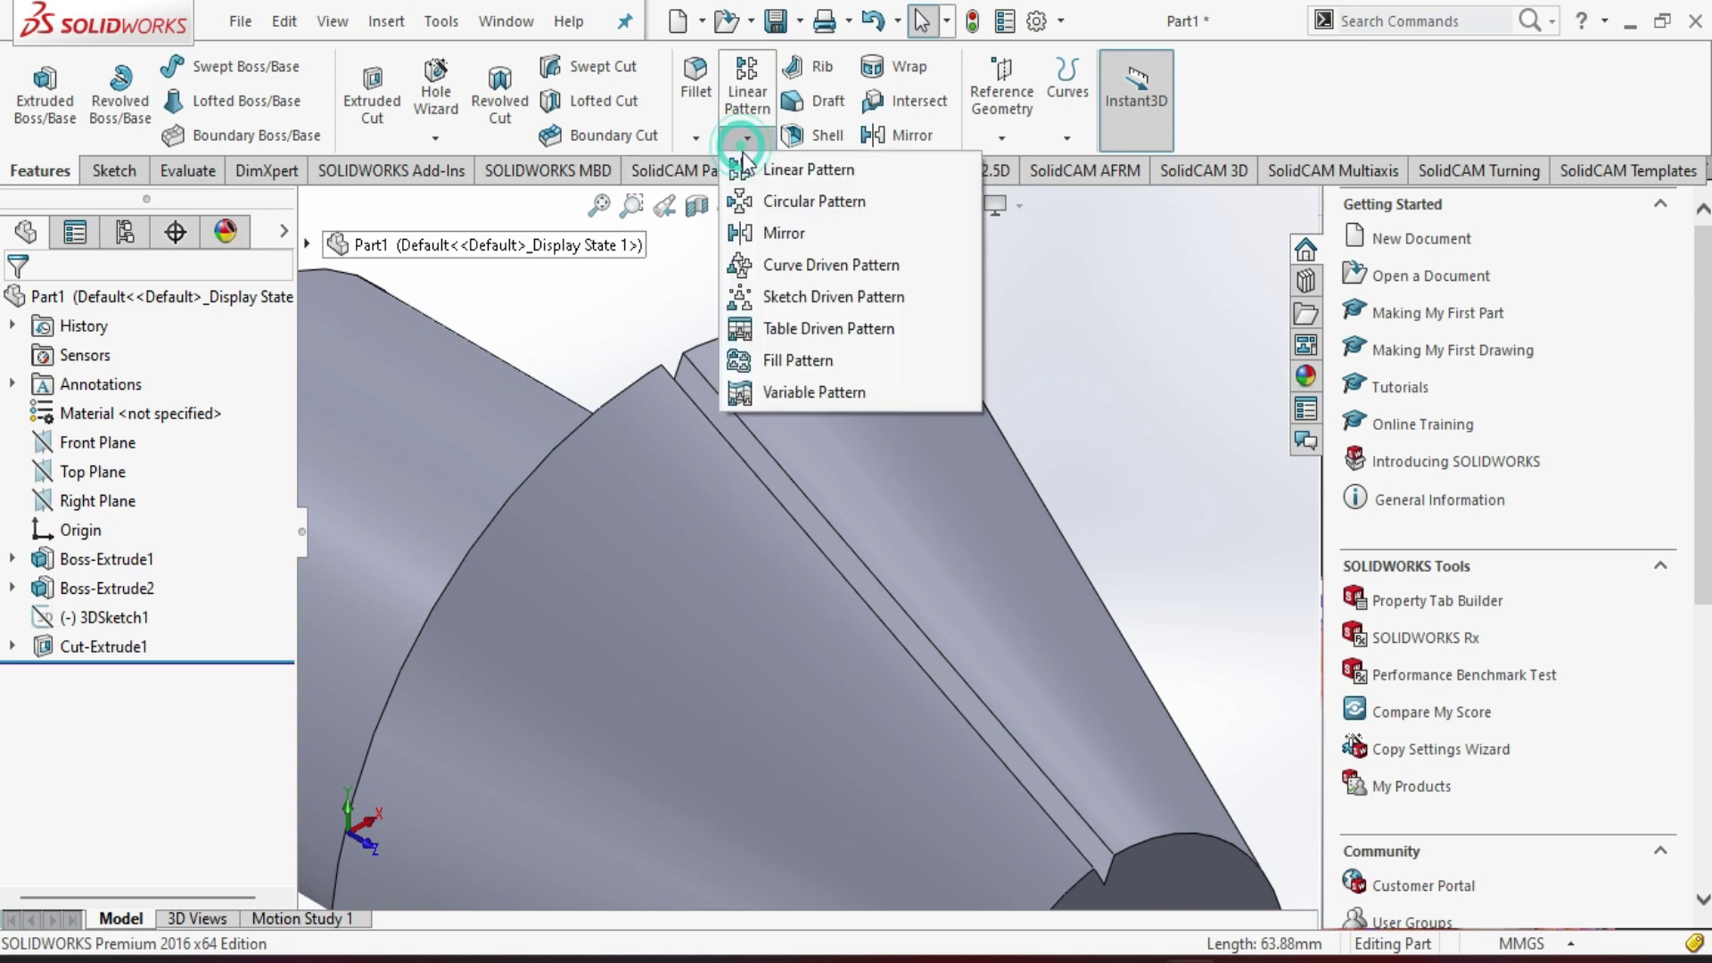
click(785, 199)
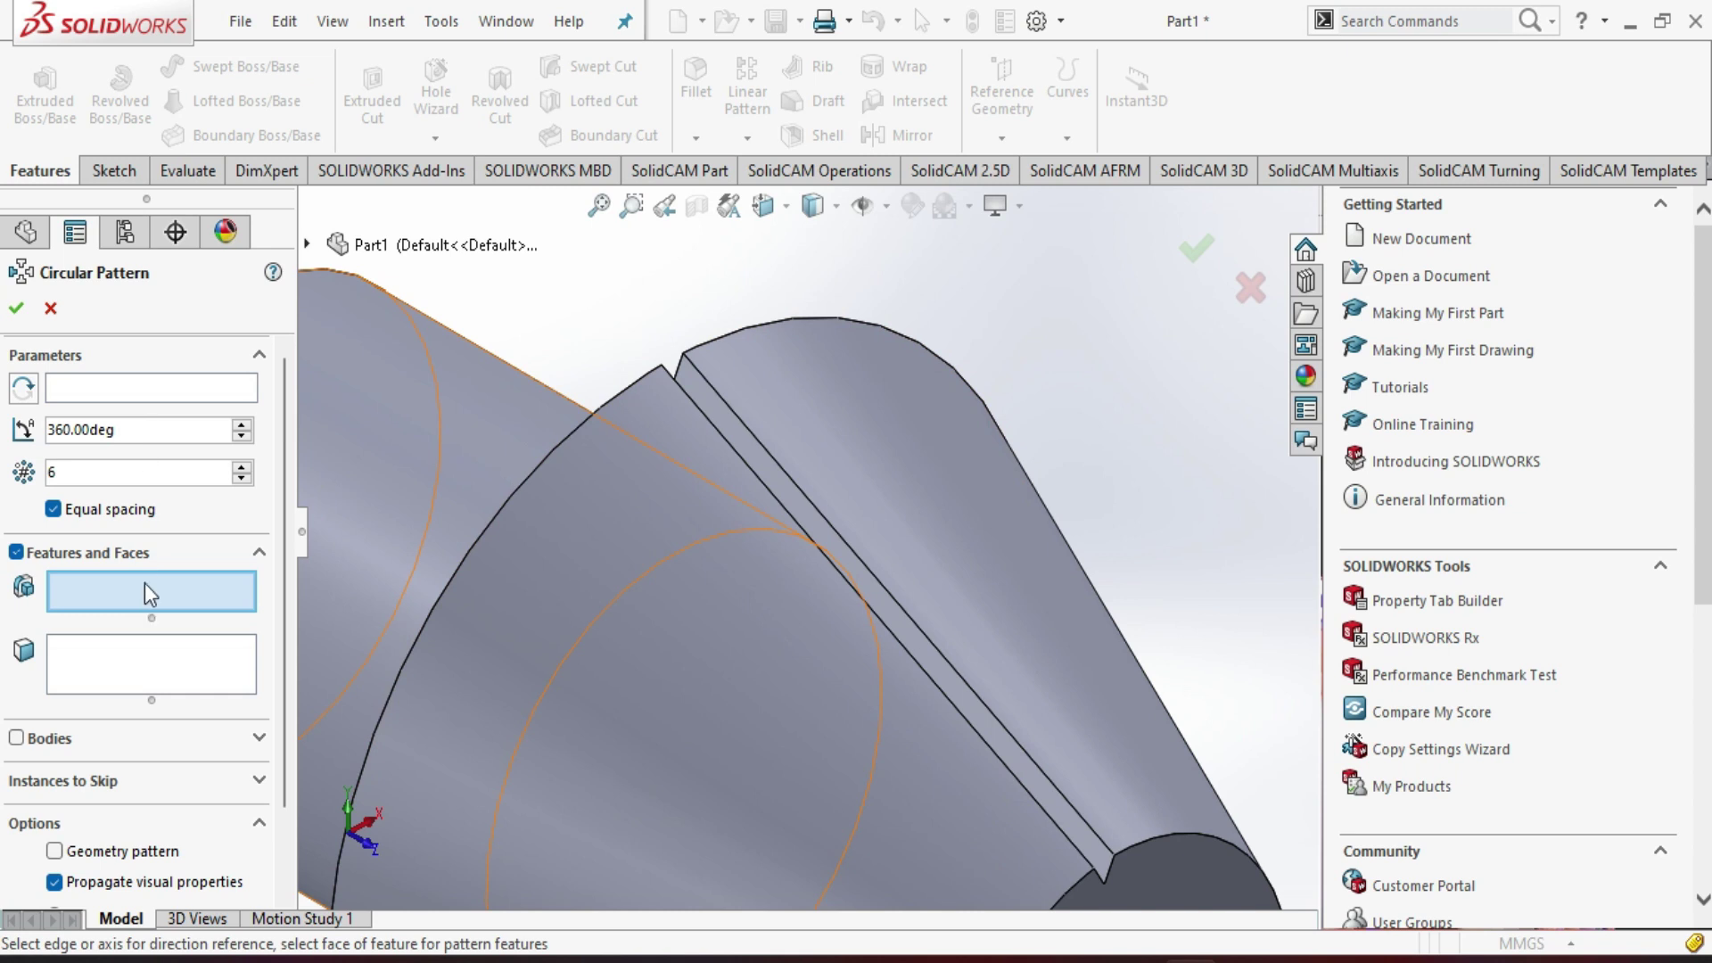
click(129, 390)
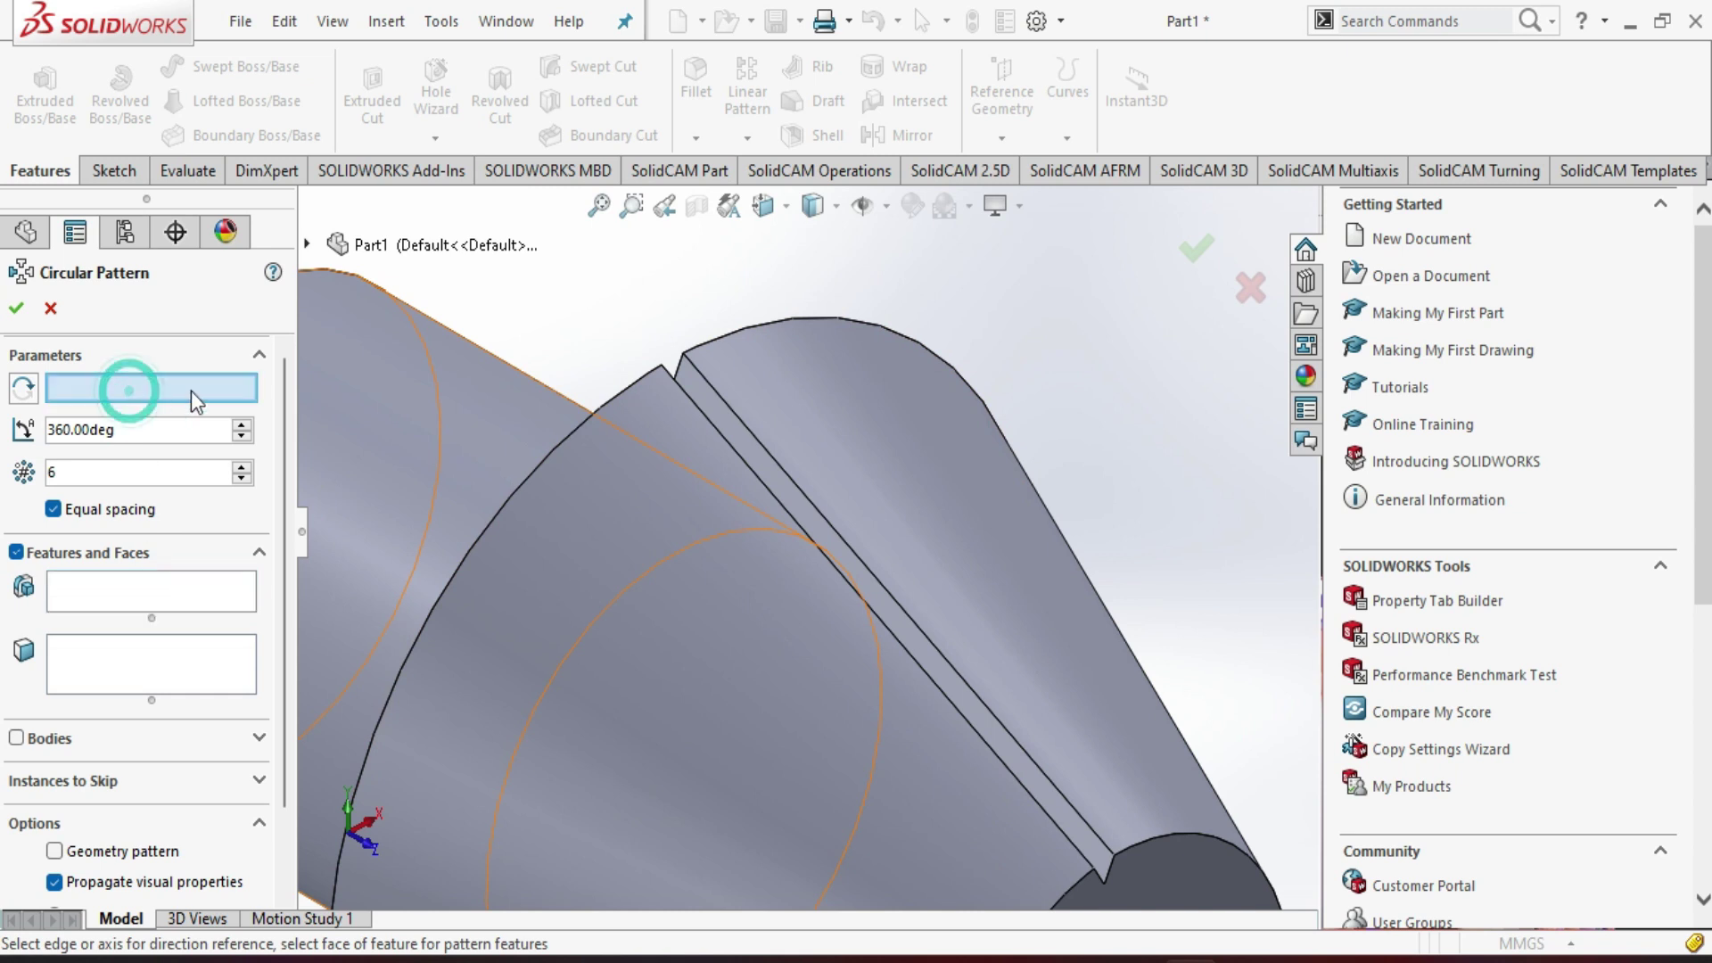
click(576, 435)
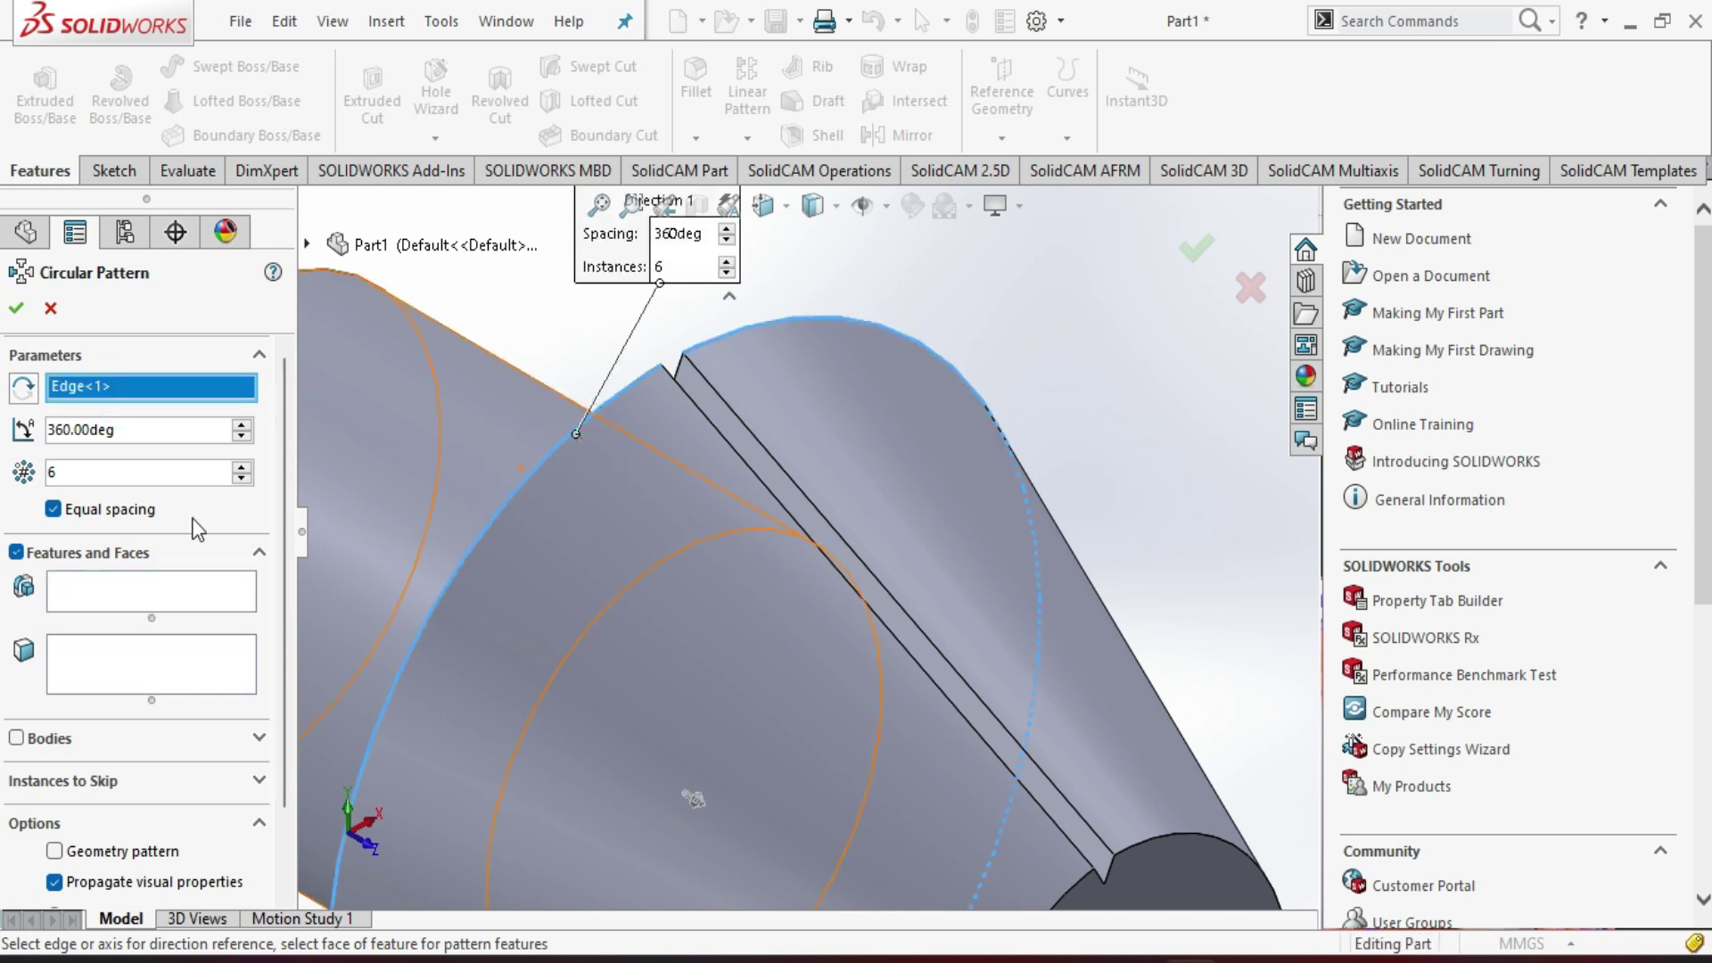
click(115, 582)
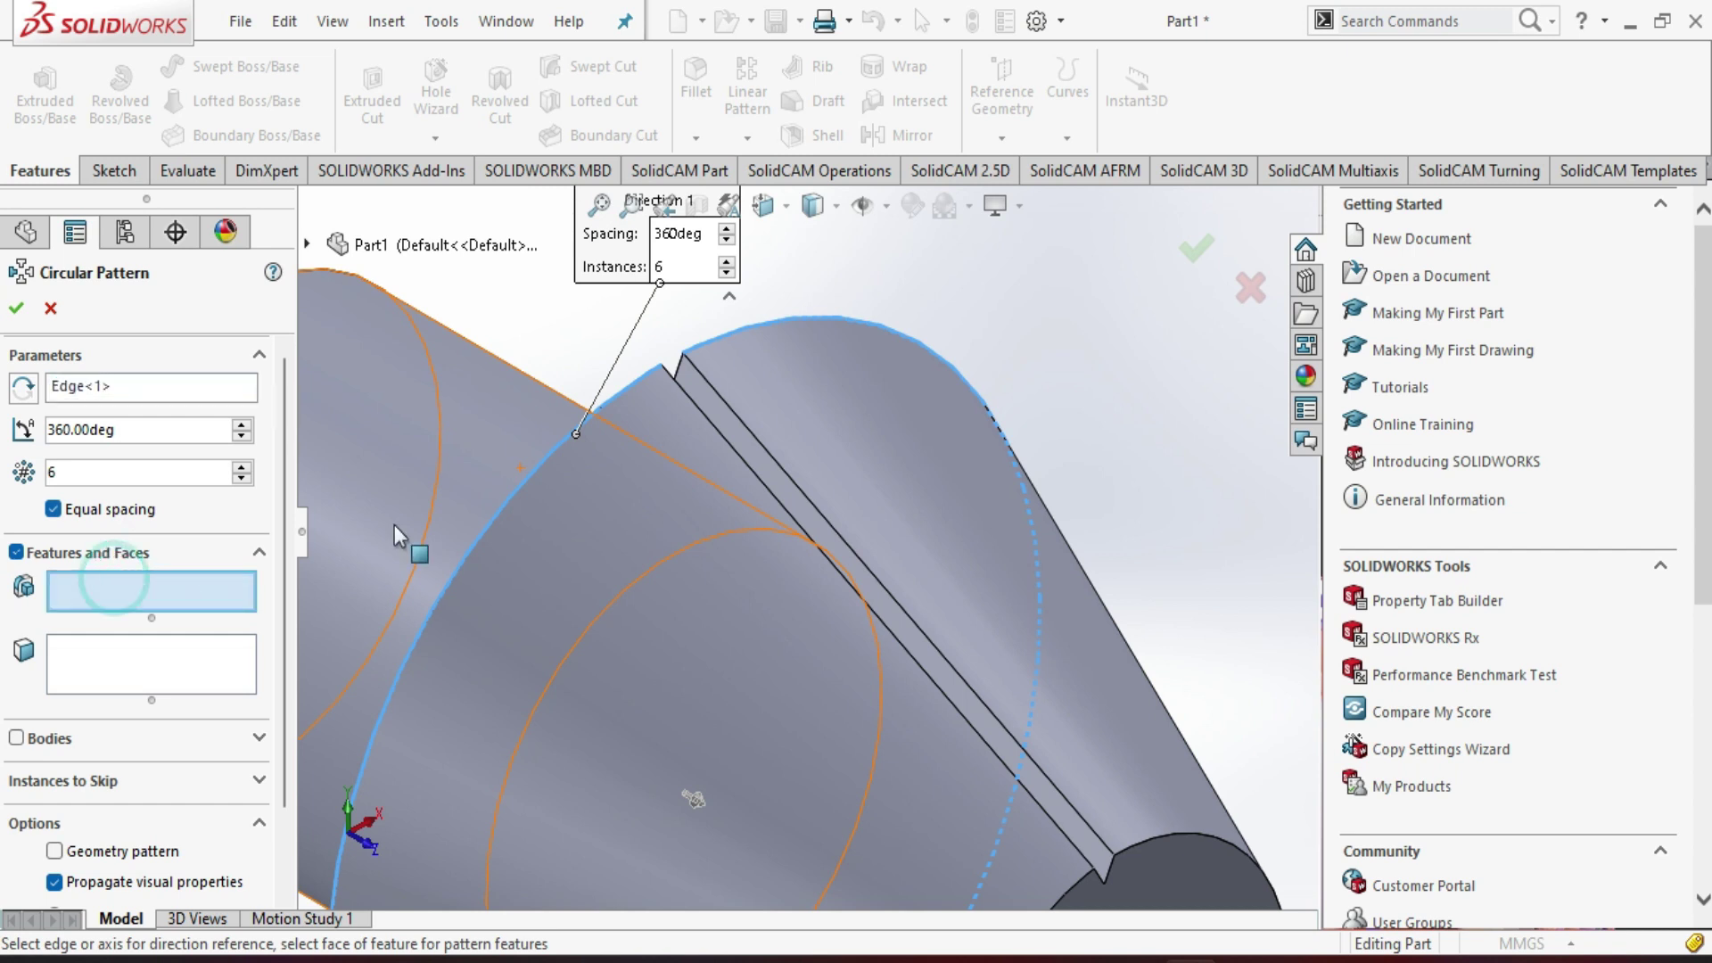
click(713, 401)
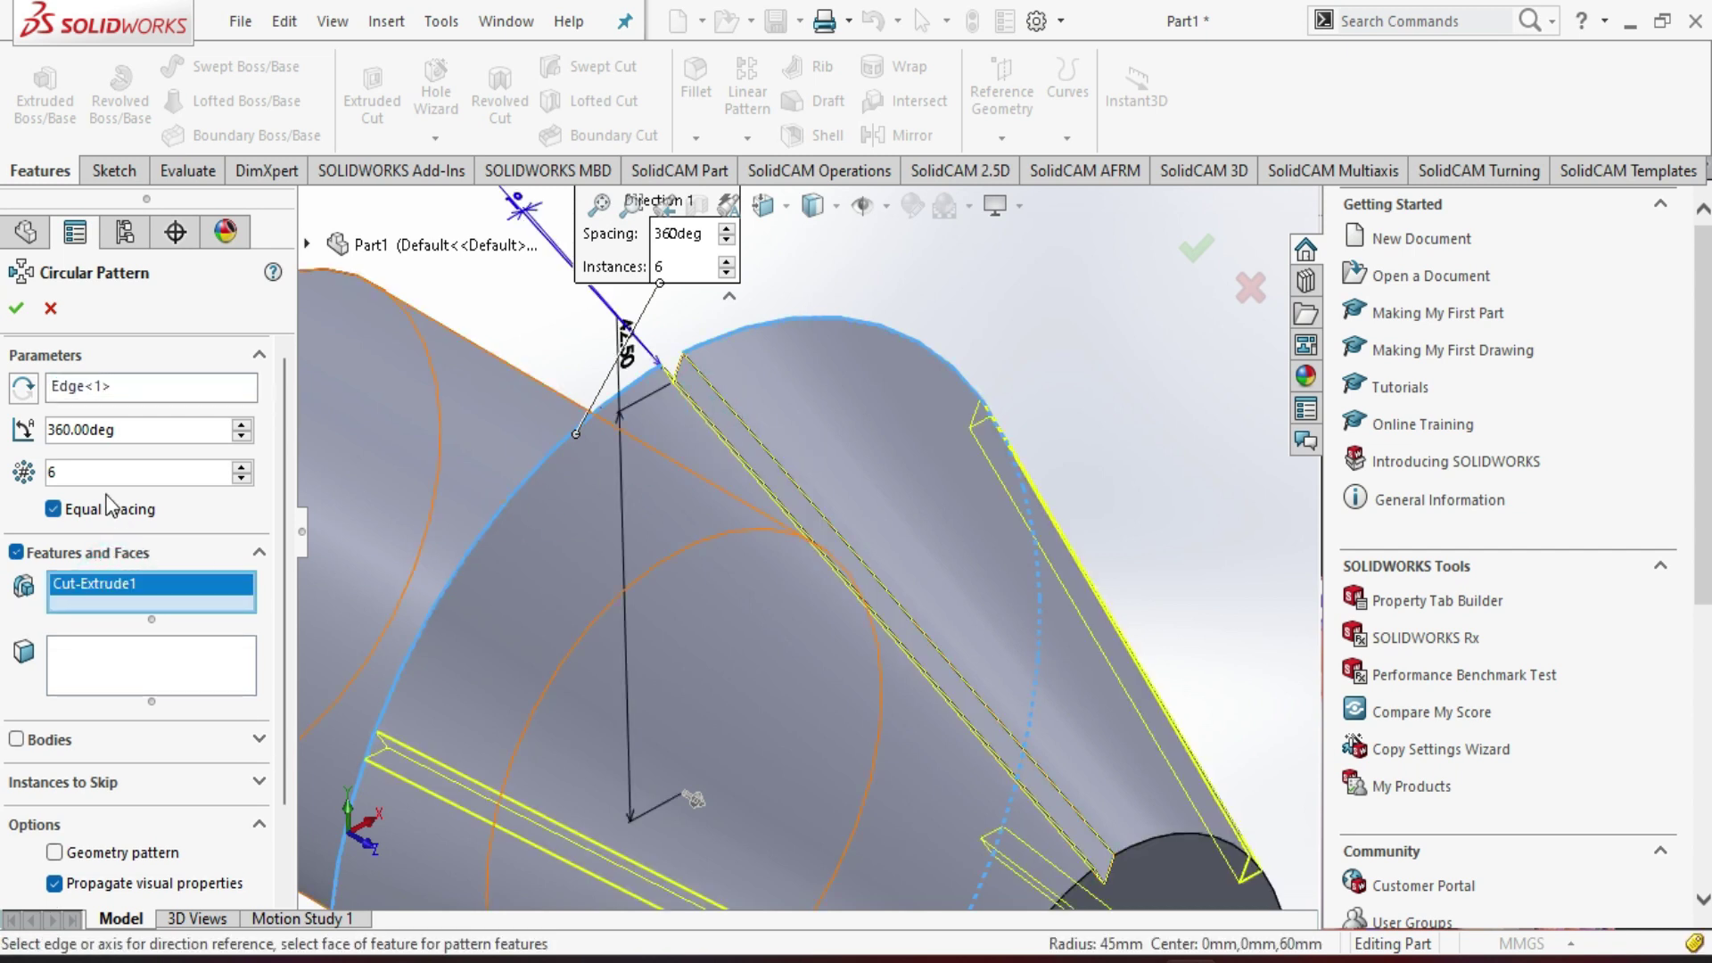
drag(104, 475, 41, 474)
text(20)
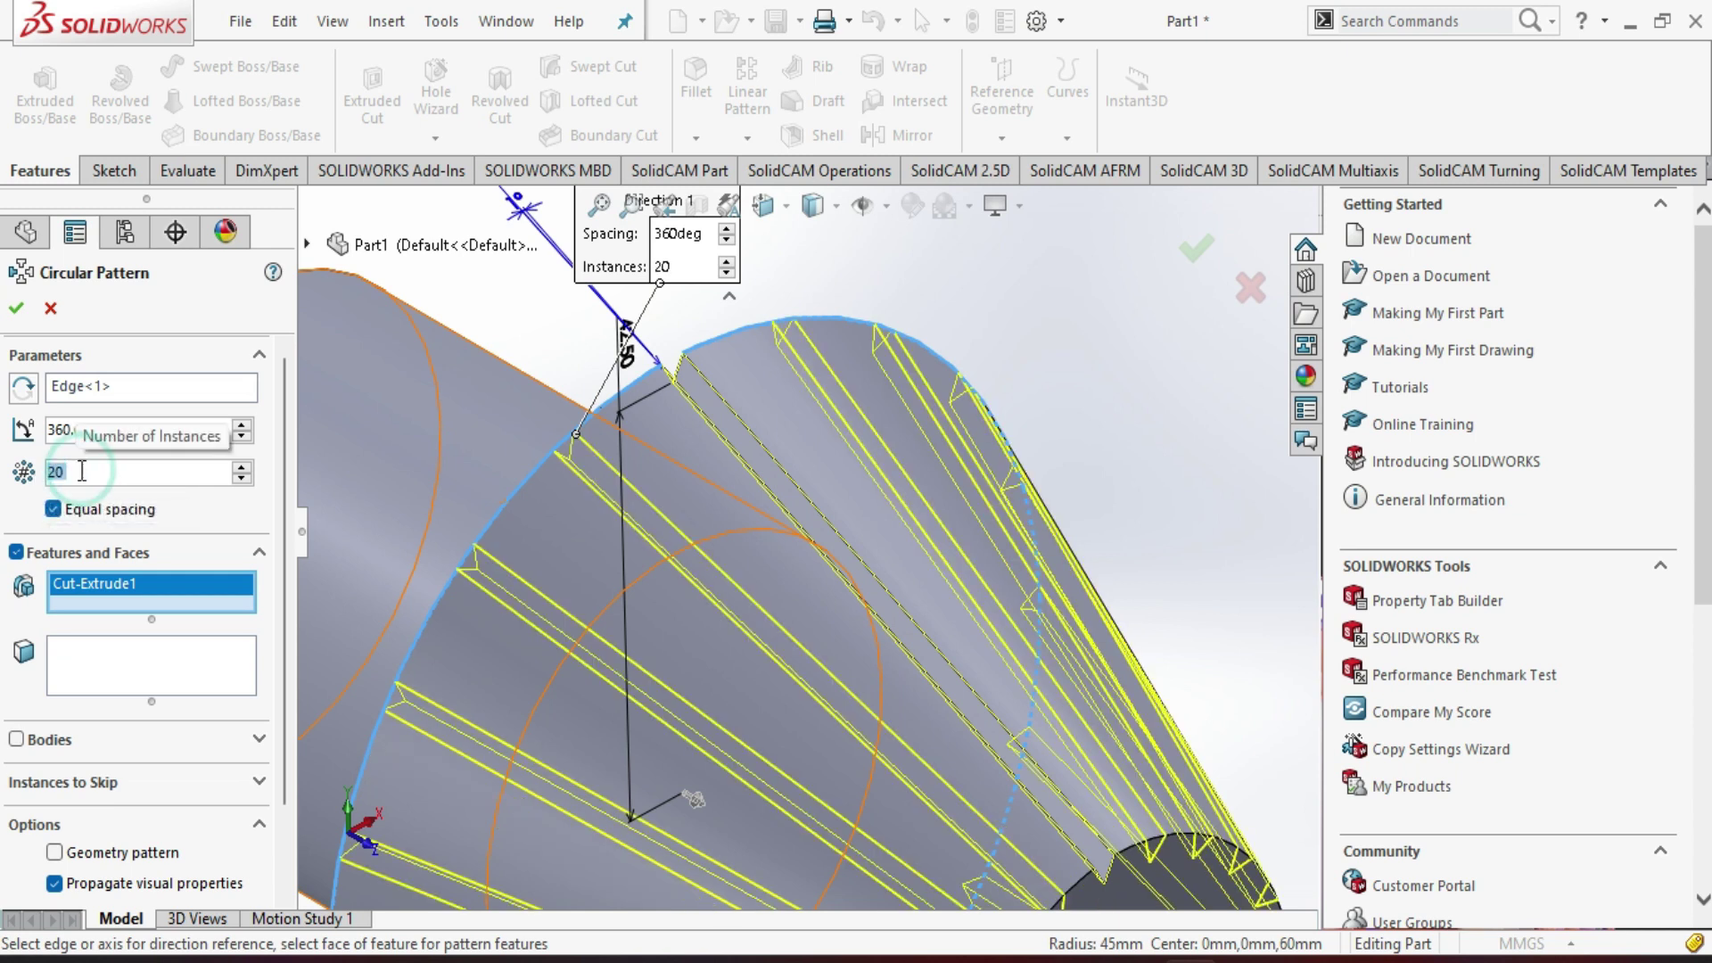
key(BackSpace)
text(30)
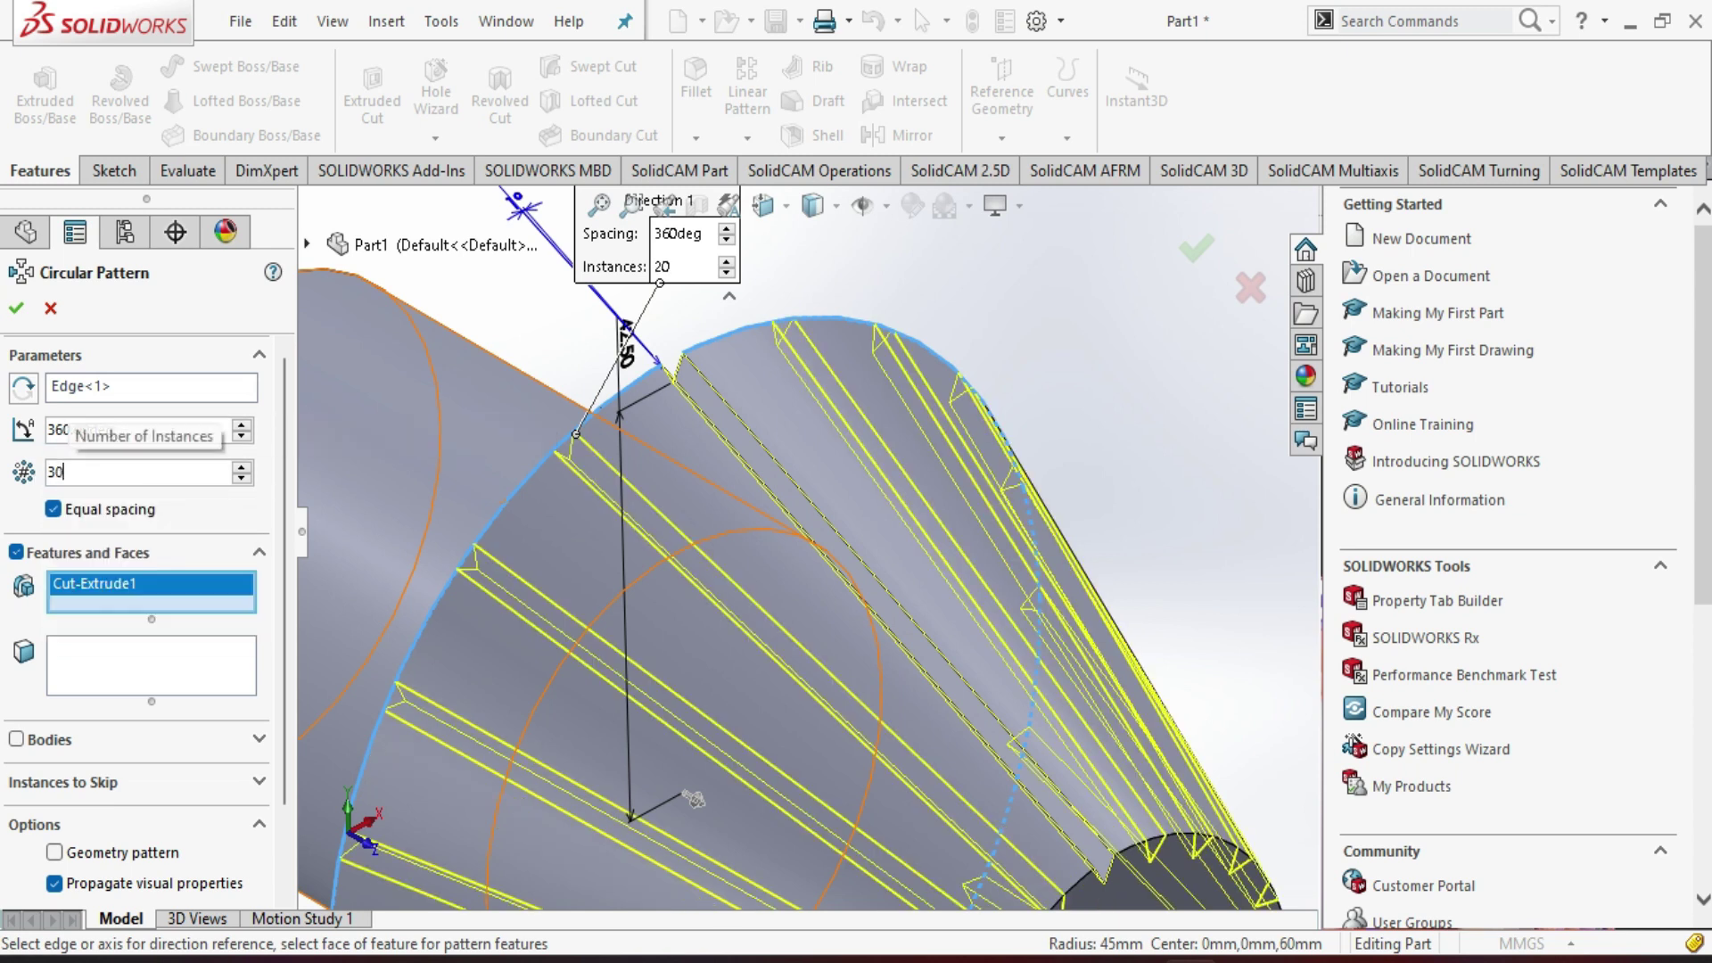
click(16, 308)
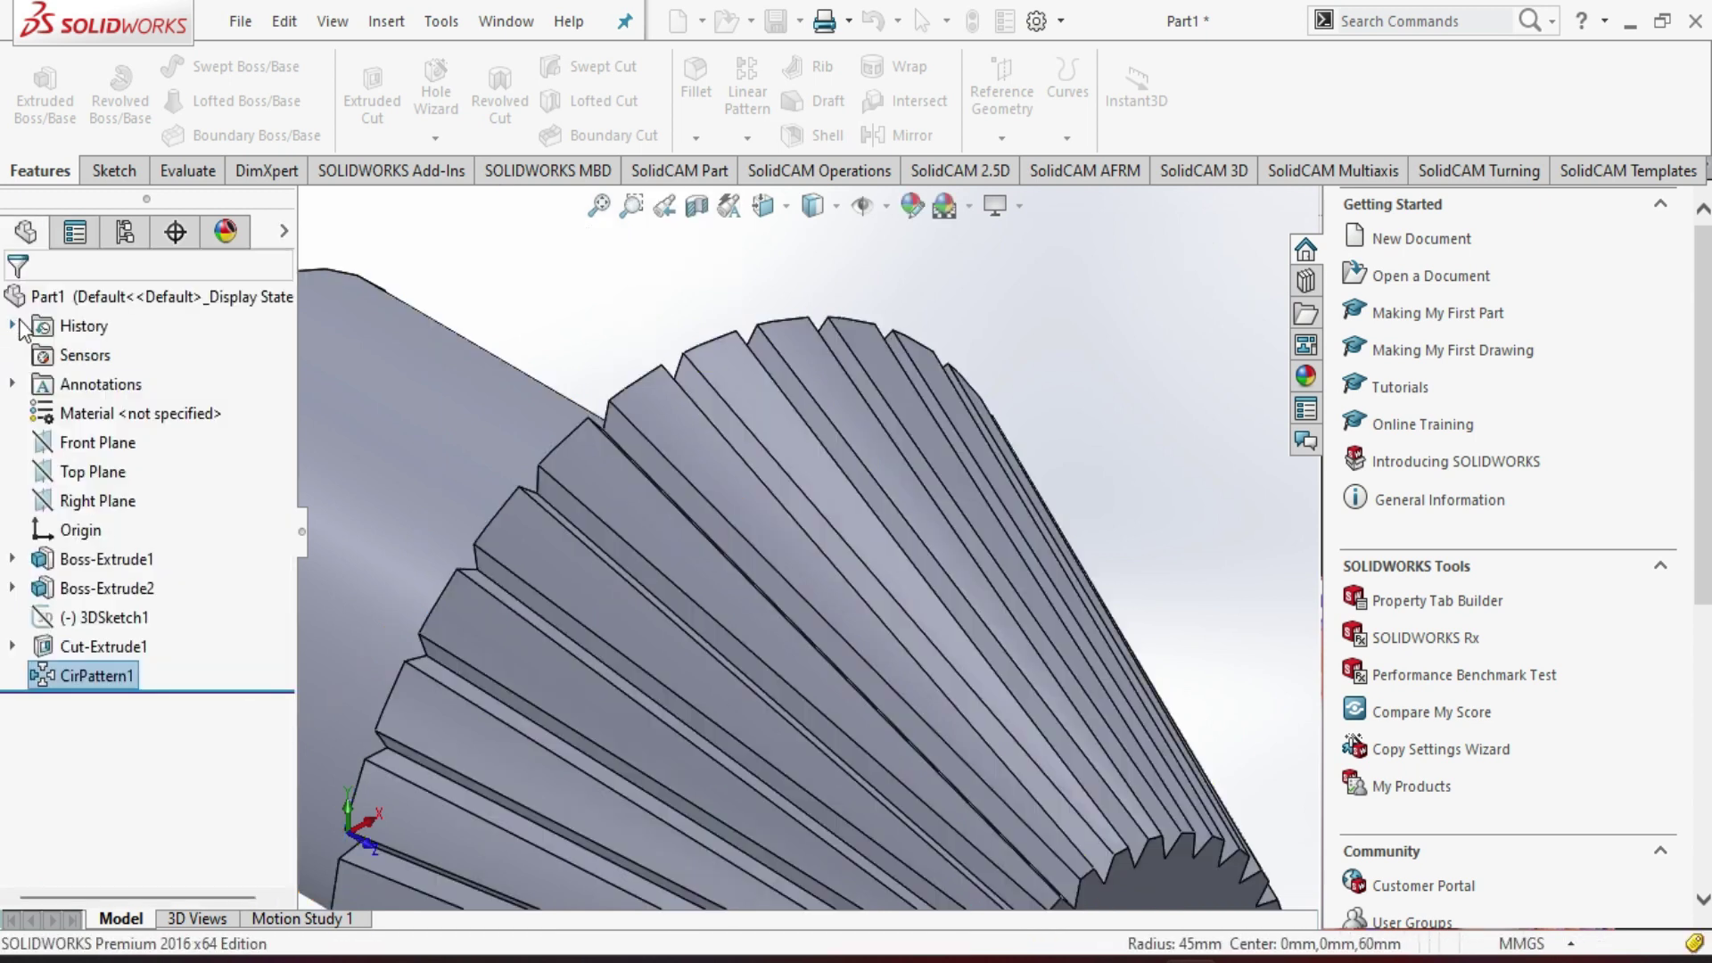
- Zoom out and orbit the part to inspect the shaft end and fluted cone
scroll(660, 367, up, 3)
scroll(924, 561, up, 2)
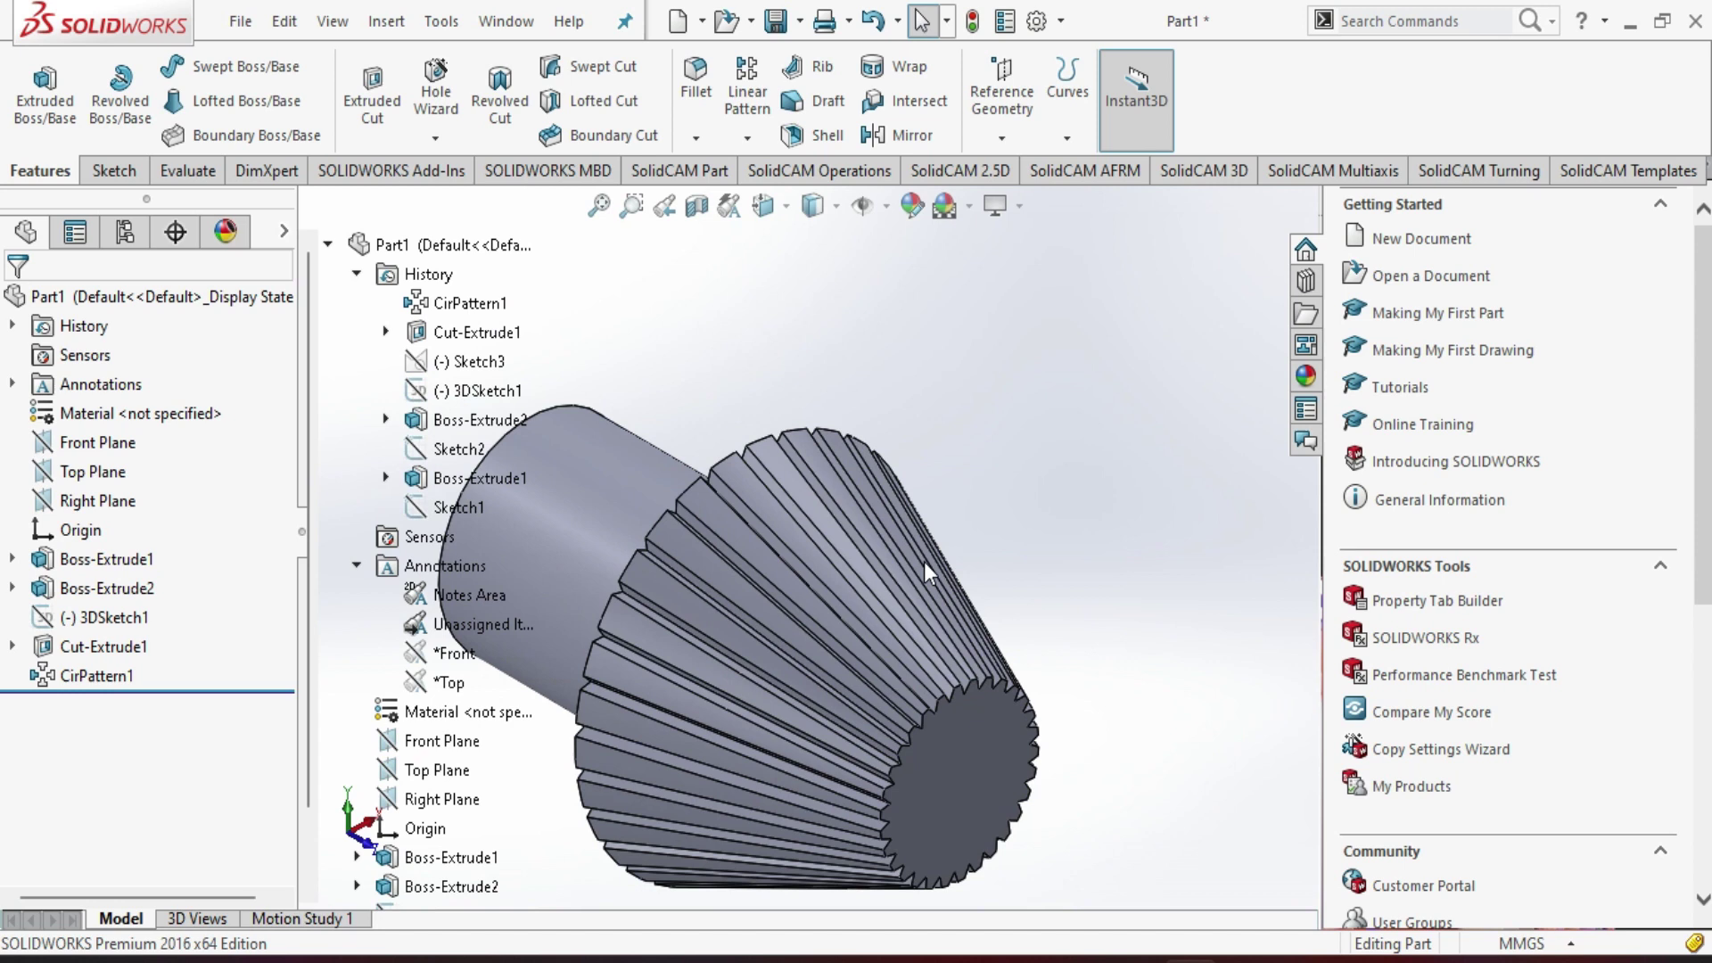
mouse_move(897, 649)
middle_down()
mouse_move(1290, 482)
mouse_move(1068, 531)
middle_up()
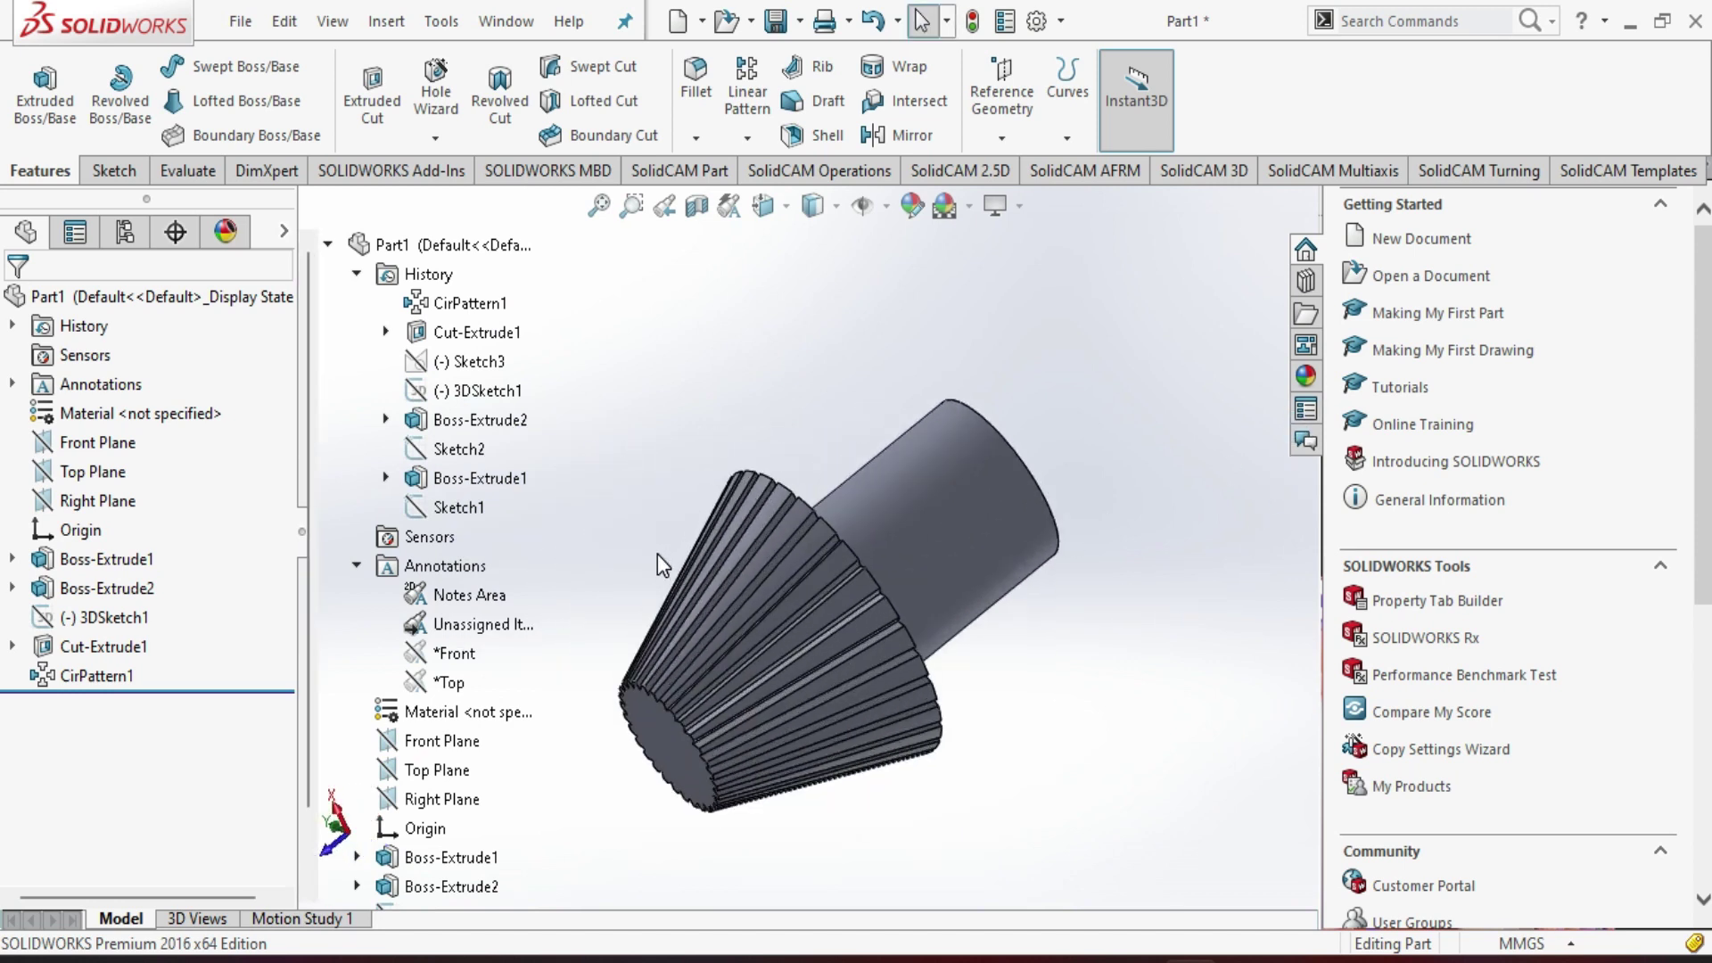
middle_drag(657, 554, 682, 571)
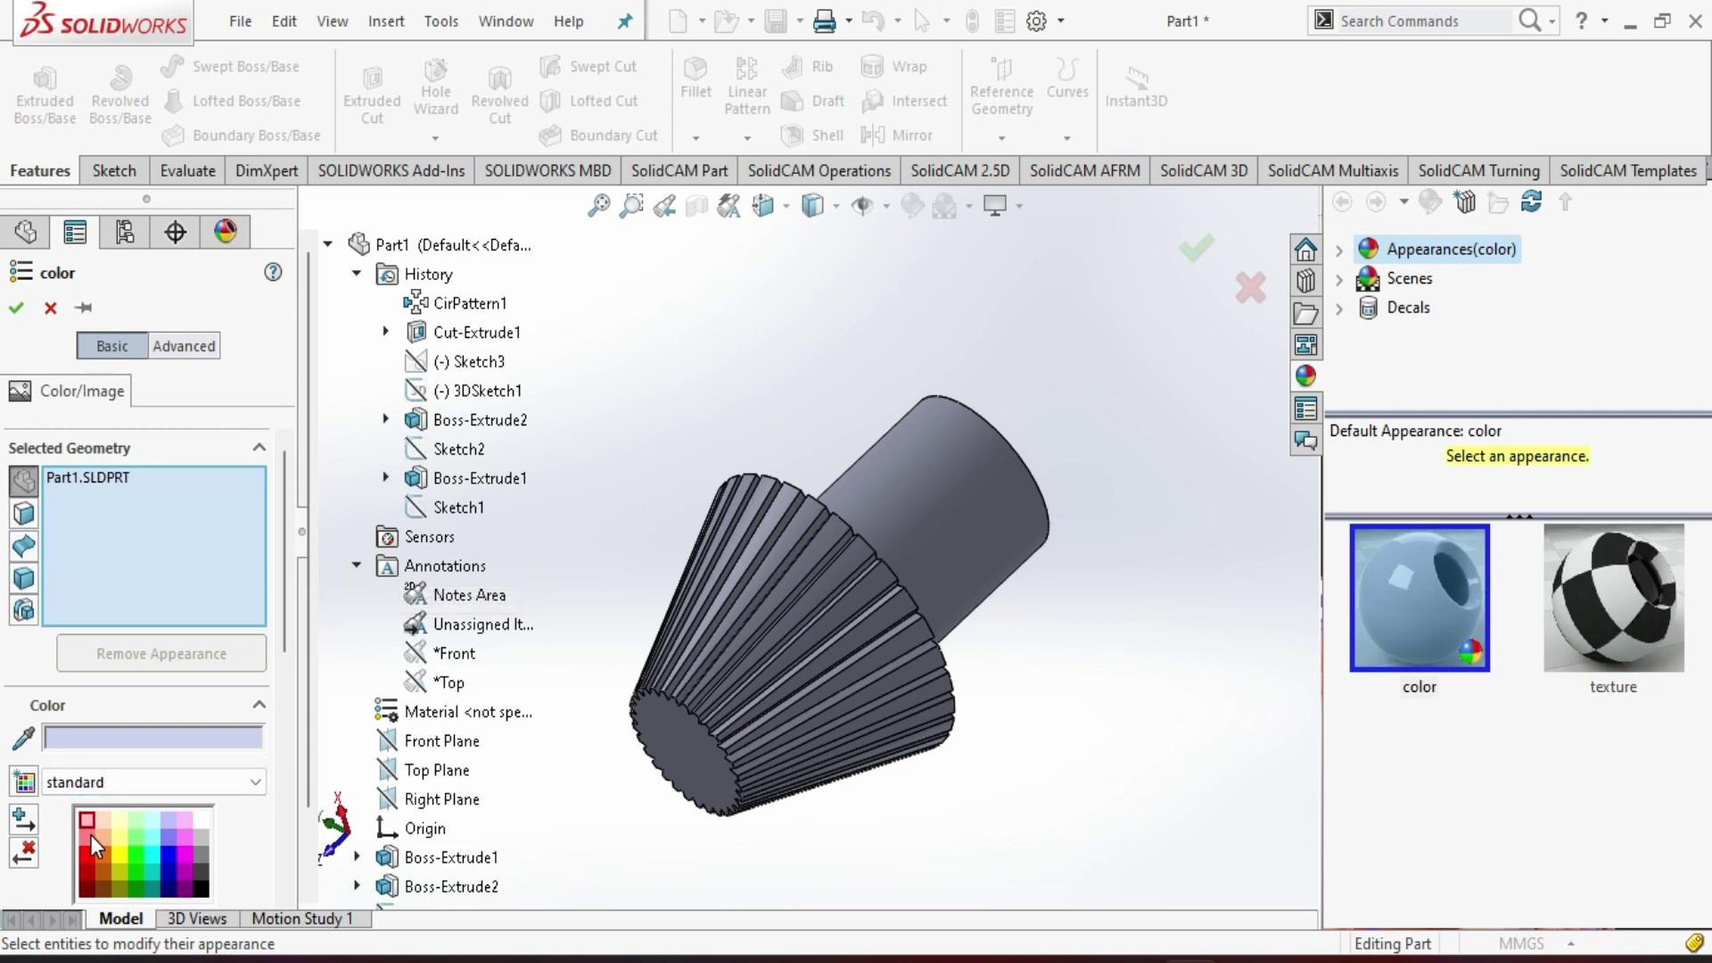
- Apply the green swatch to the whole body using the Body filter and confirm
click(24, 580)
click(134, 839)
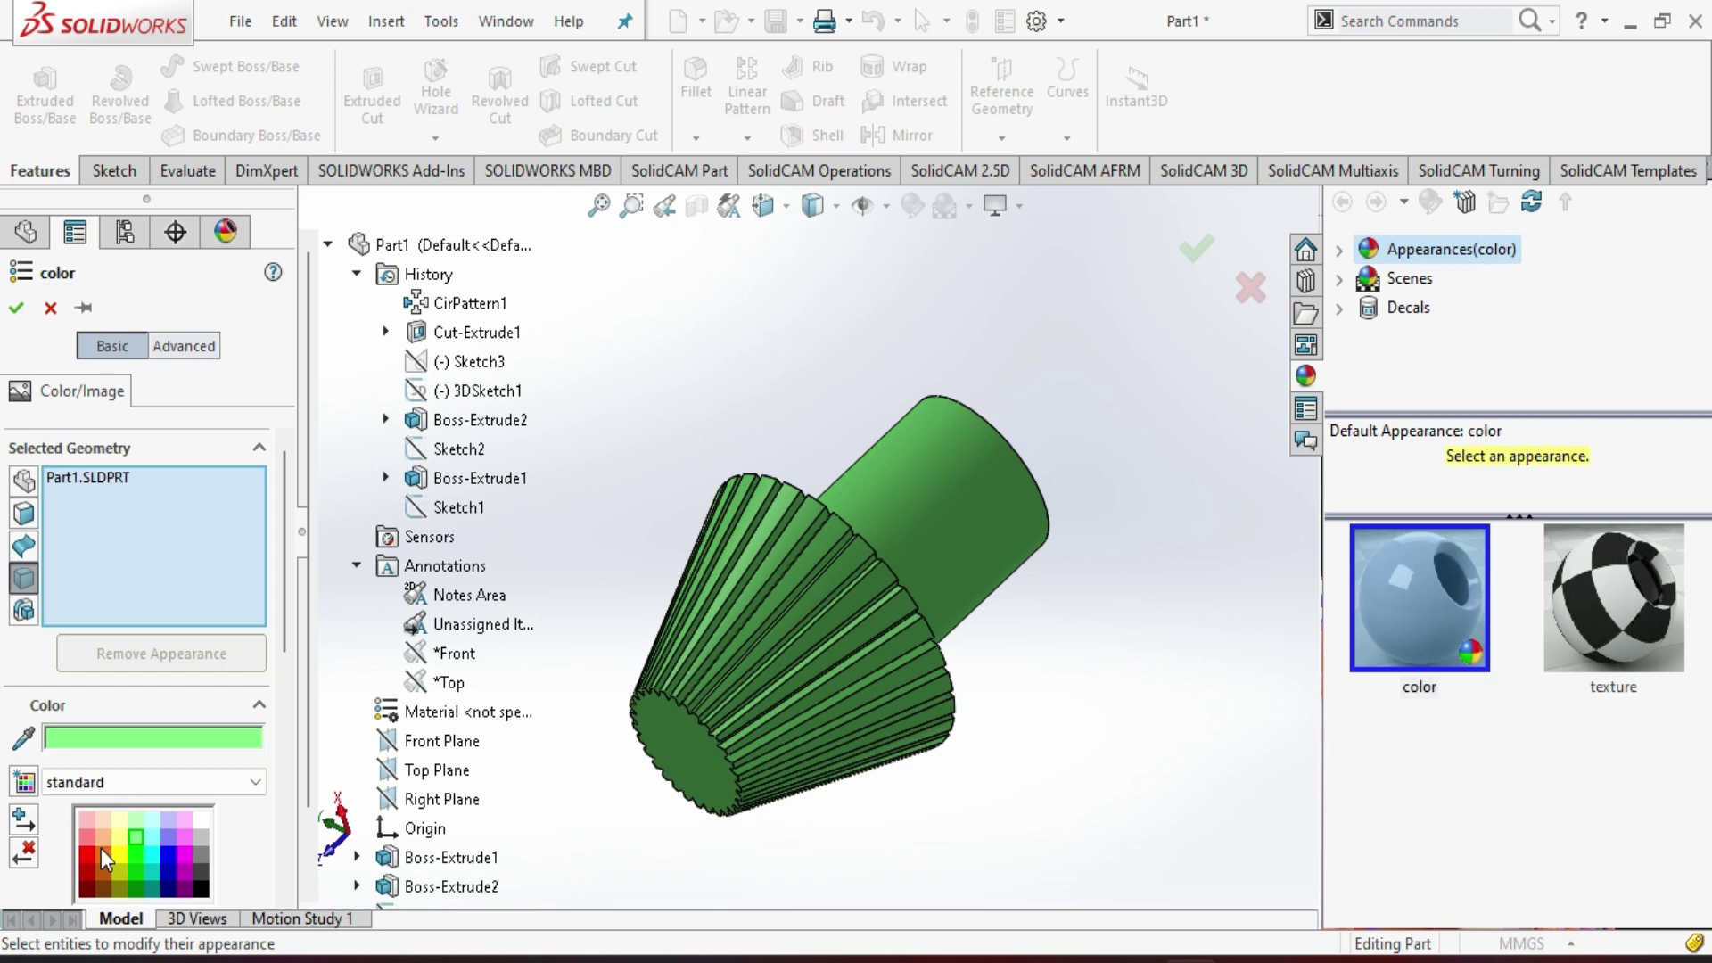
click(163, 838)
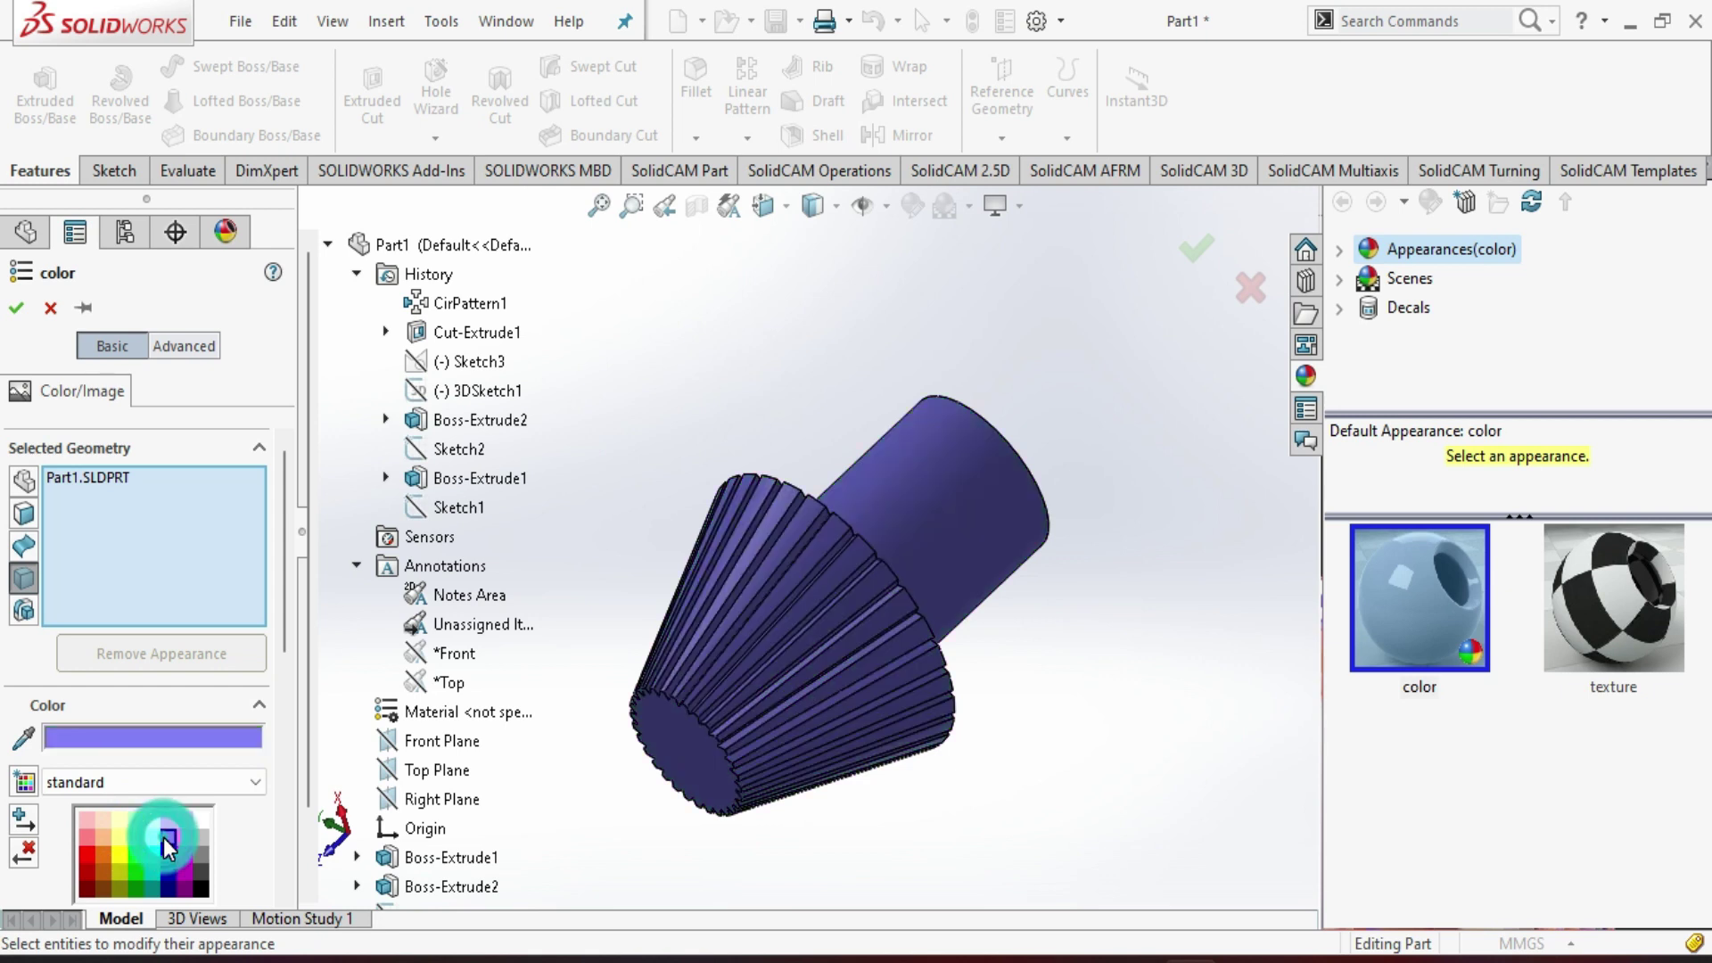
click(137, 837)
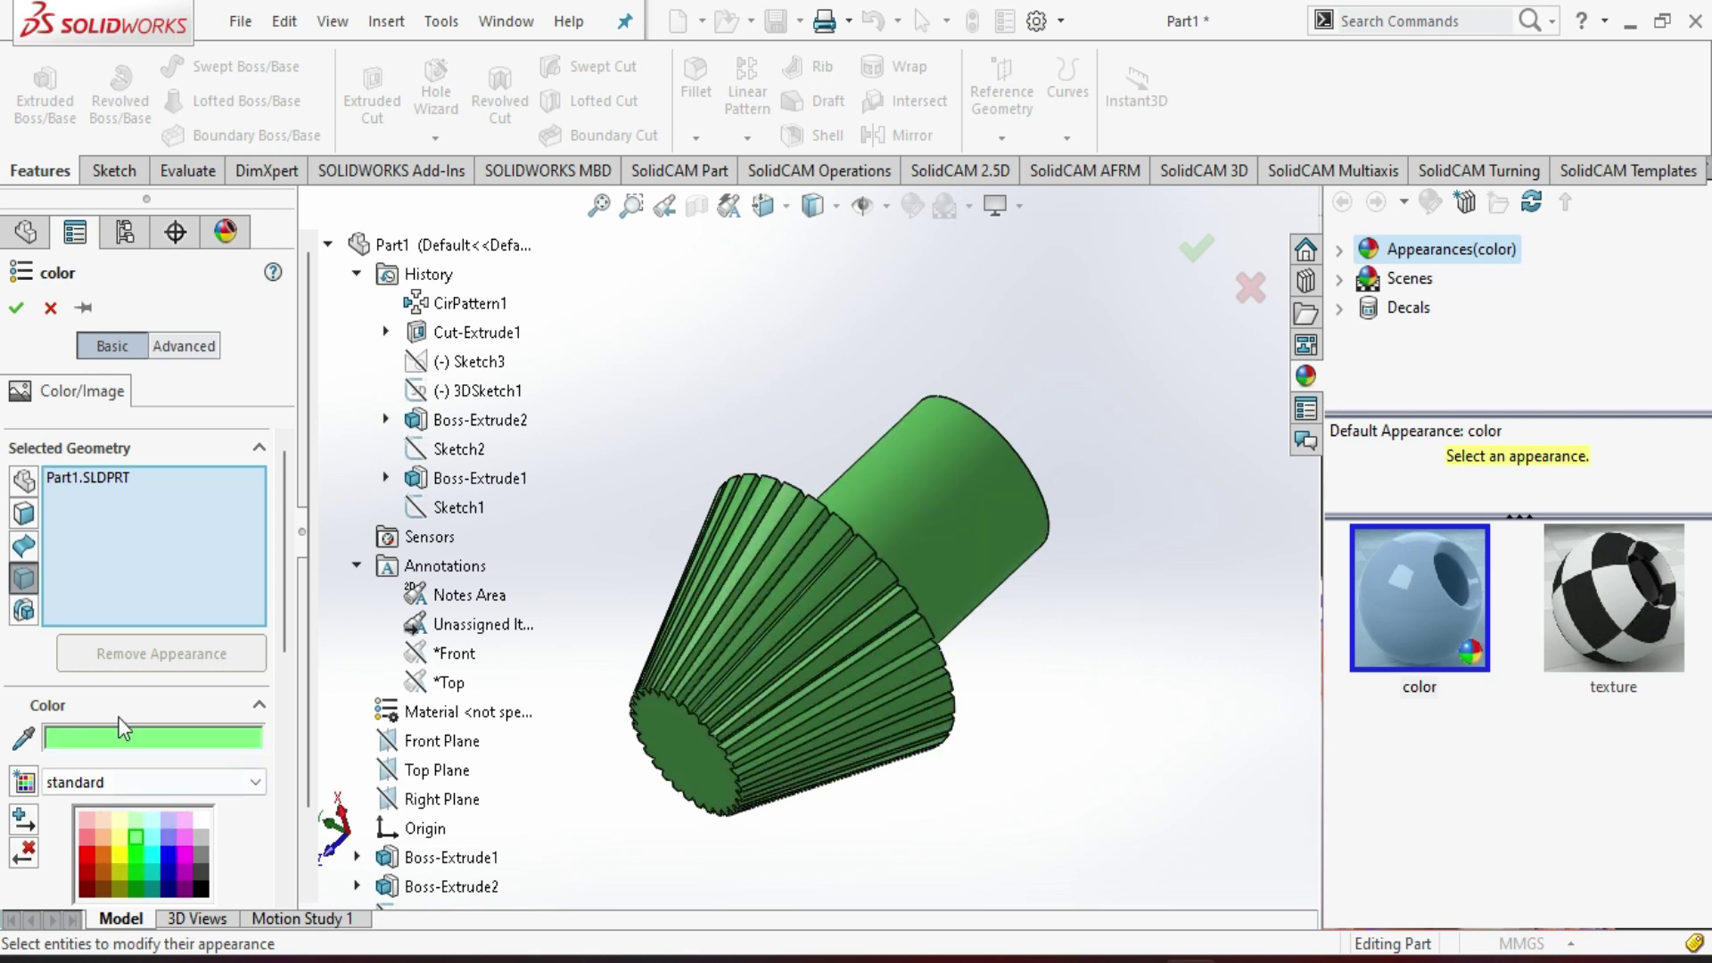
click(17, 308)
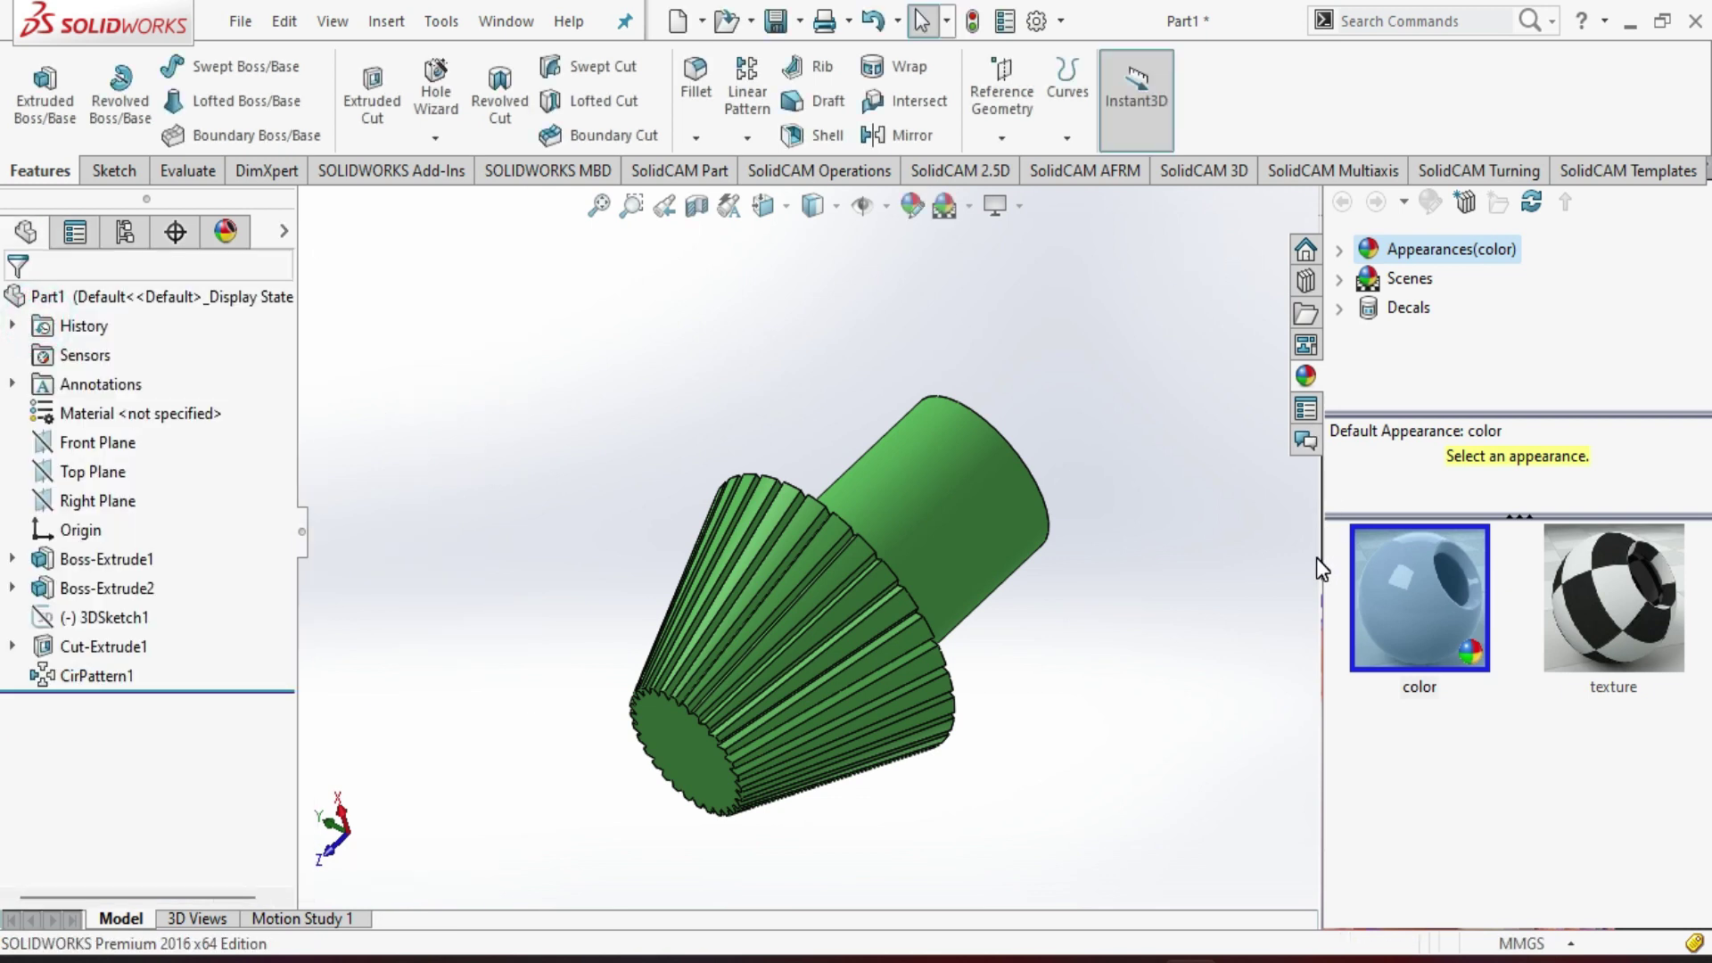
click(1239, 589)
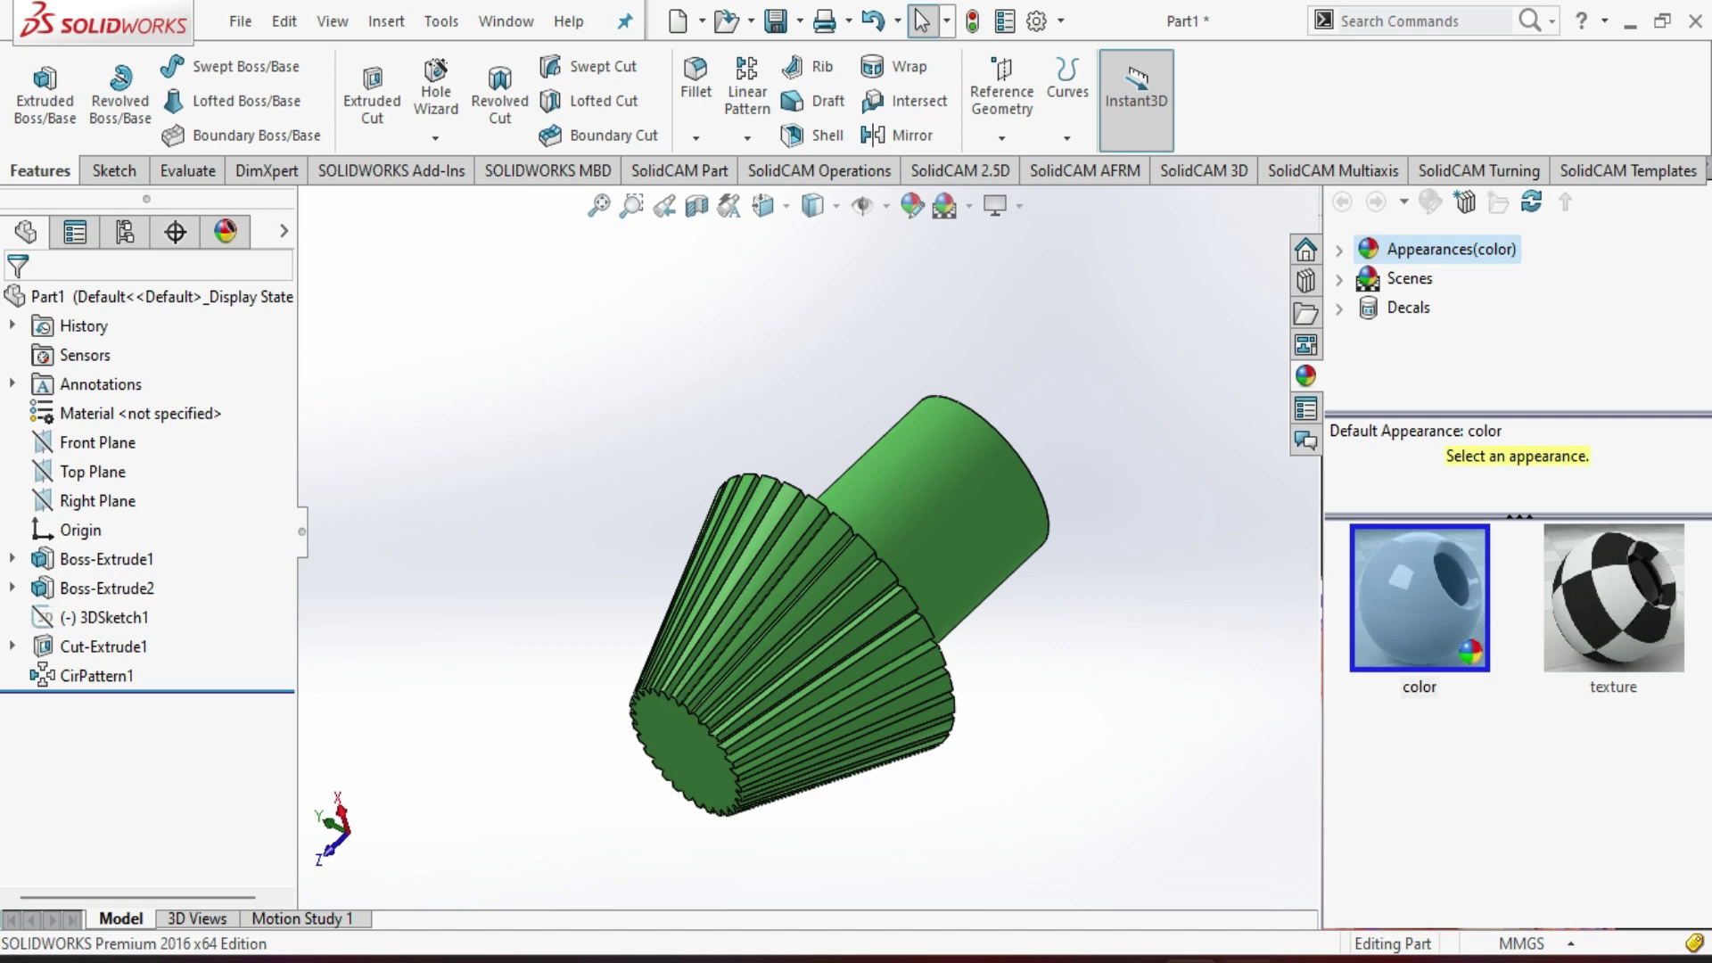